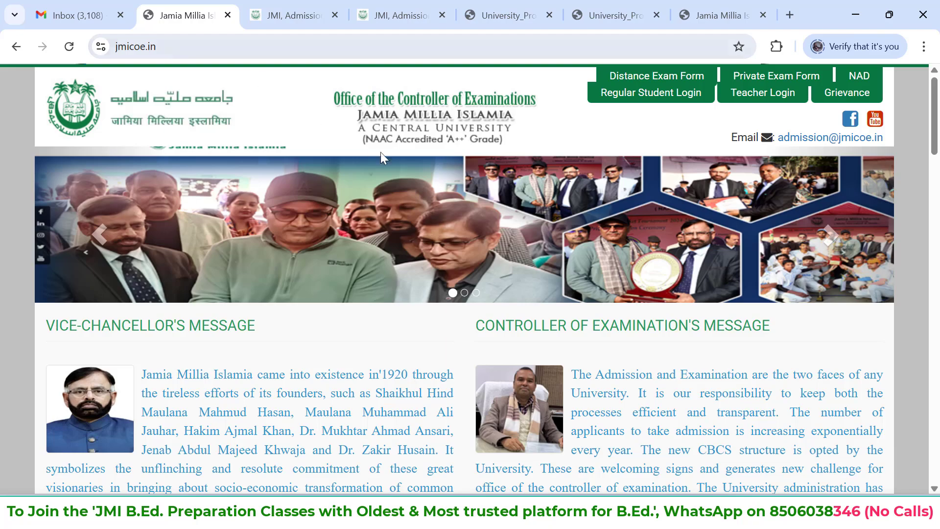
Look through the home page's notices and open the UG/PG/BTECH/BARCH/DIP/ADP/PGD/CER application link for session 2025-26 in the Admission section
{"action": "scroll", "coordinate": [383, 172], "scroll_direction": "down", "scroll_amount": 12}
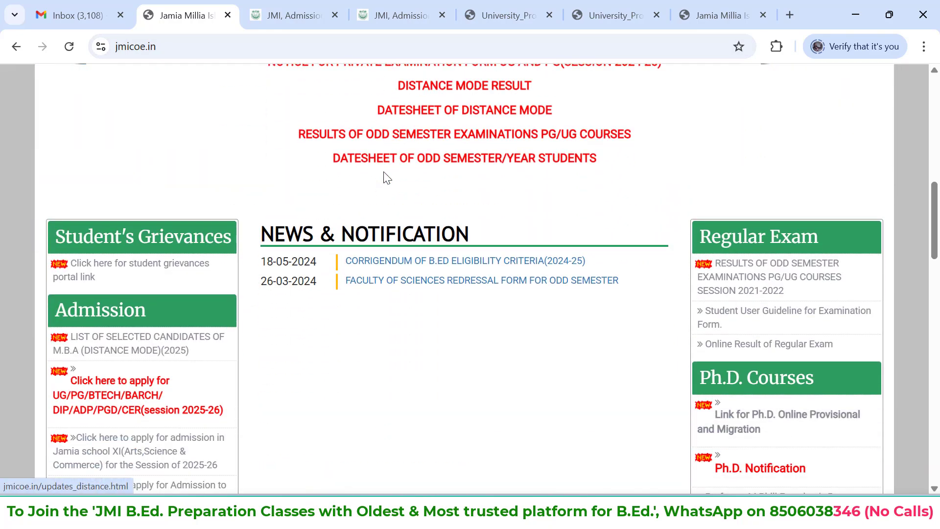
{"action": "scroll", "coordinate": [384, 178], "scroll_direction": "down", "scroll_amount": 2}
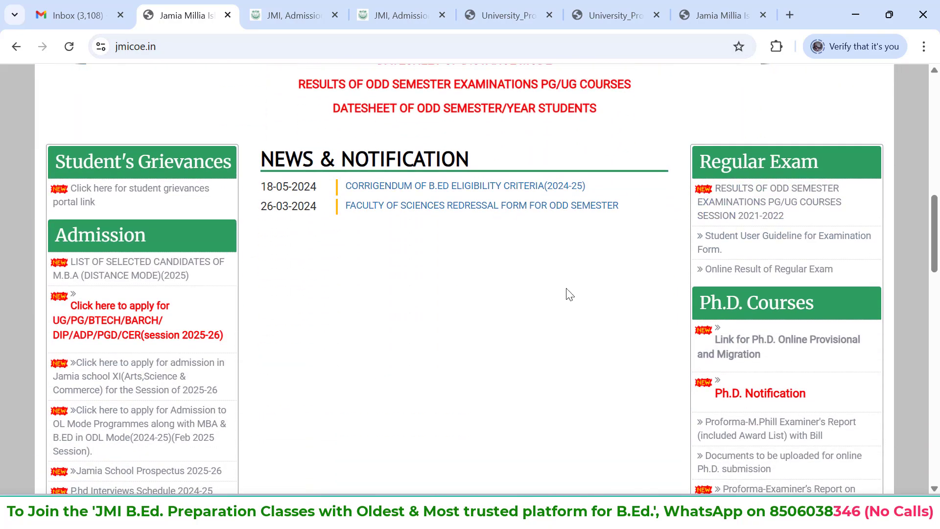
{"action": "scroll", "coordinate": [568, 294], "scroll_direction": "down", "scroll_amount": 3}
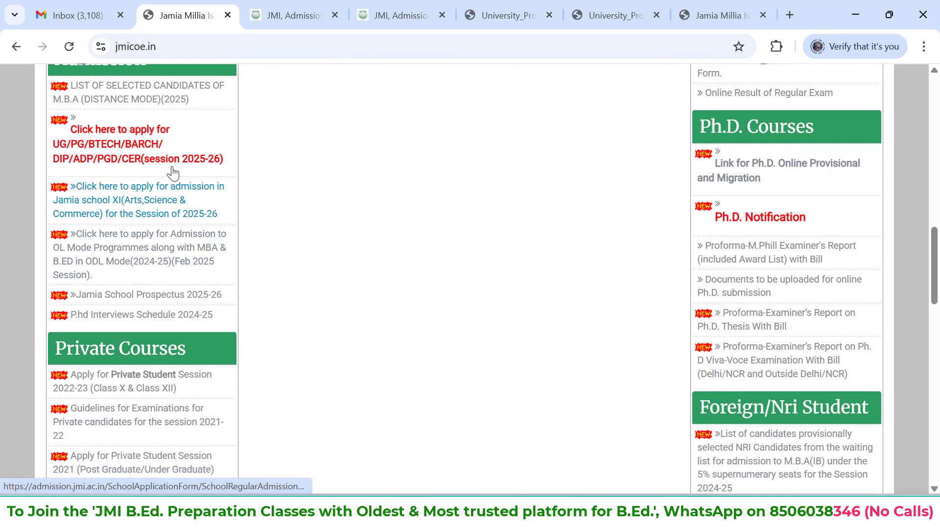
{"action": "scroll", "coordinate": [245, 267], "scroll_direction": "down", "scroll_amount": 2}
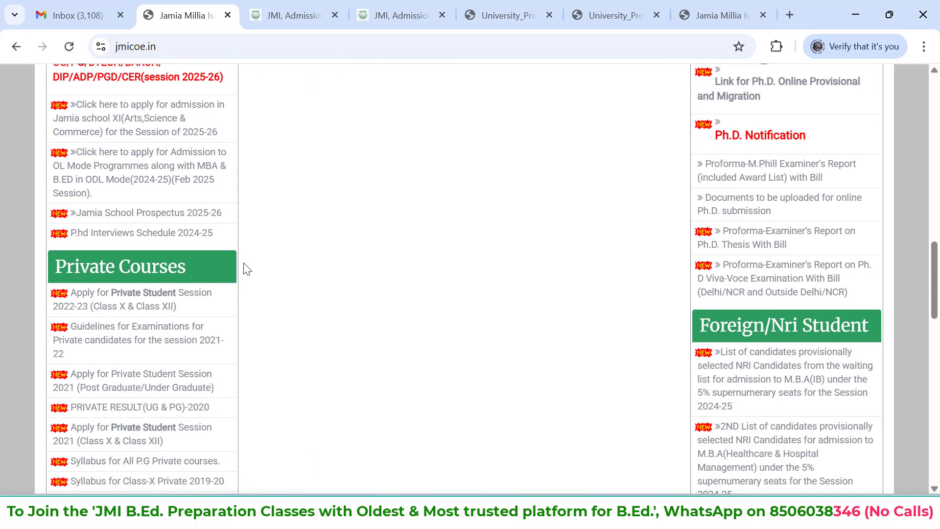
{"action": "scroll", "coordinate": [205, 254], "scroll_direction": "down", "scroll_amount": 2}
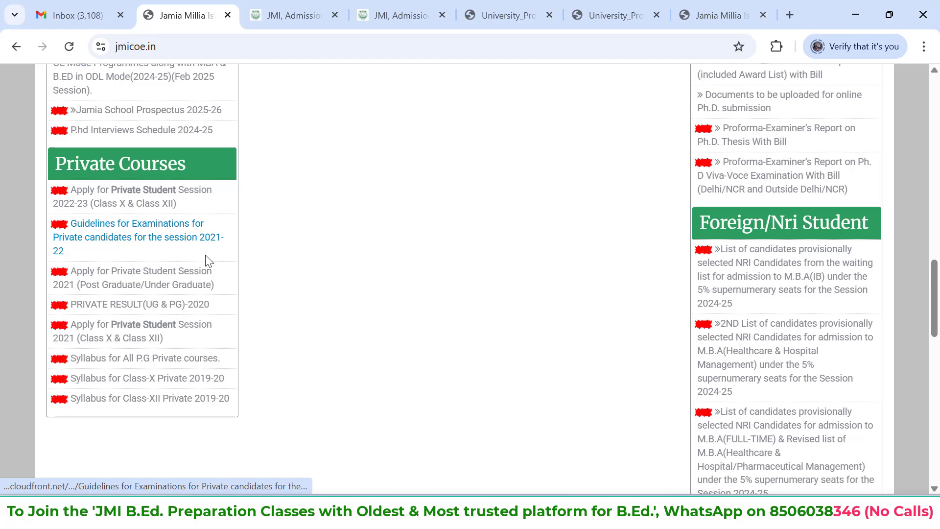
{"action": "scroll", "coordinate": [206, 255], "scroll_direction": "up", "scroll_amount": 2}
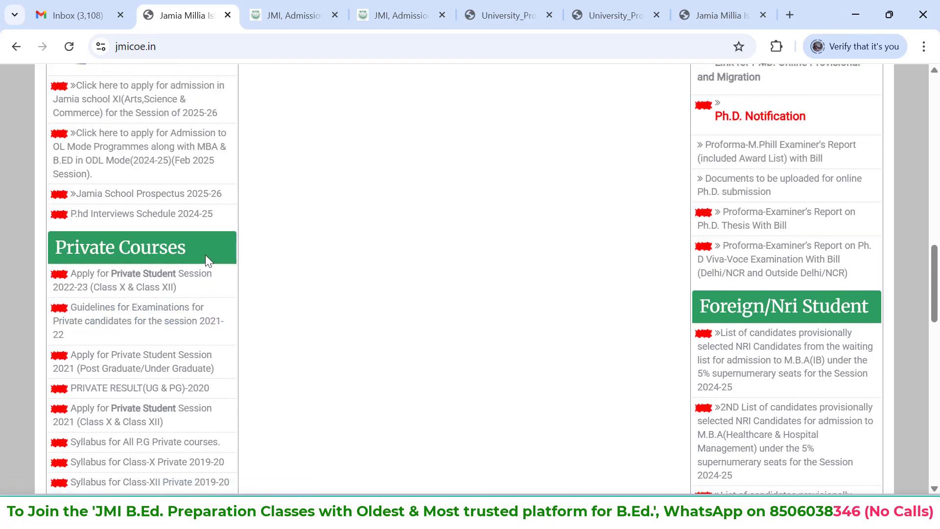
{"action": "scroll", "coordinate": [205, 256], "scroll_direction": "up", "scroll_amount": 2}
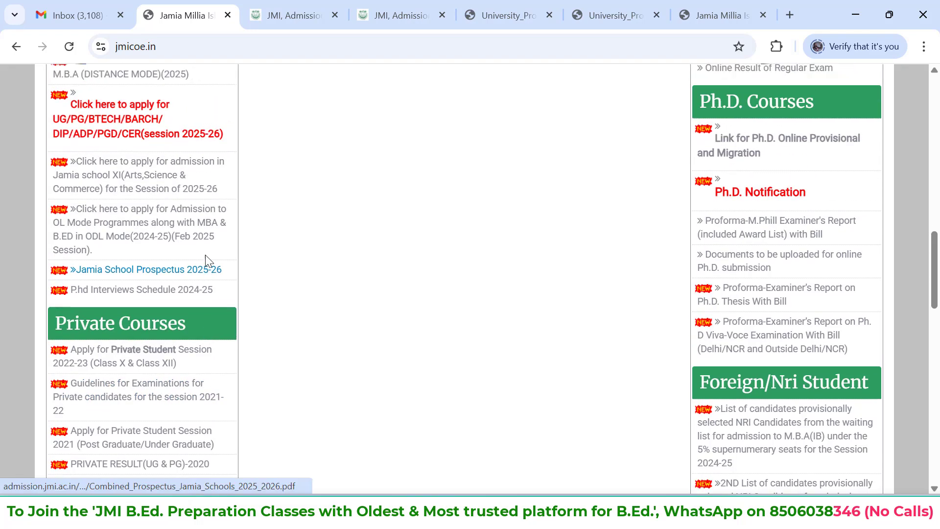
{"action": "scroll", "coordinate": [206, 260], "scroll_direction": "up", "scroll_amount": 1}
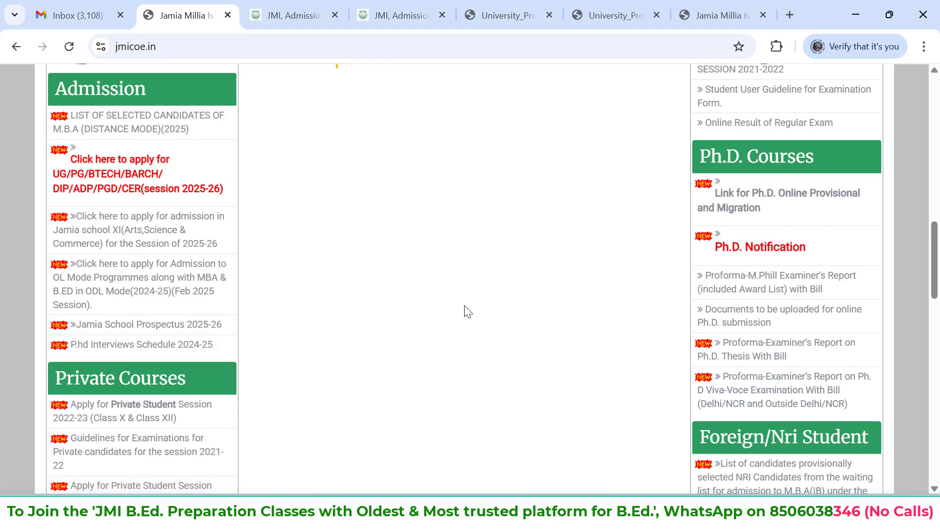
{"action": "scroll", "coordinate": [568, 349], "scroll_direction": "up", "scroll_amount": 2}
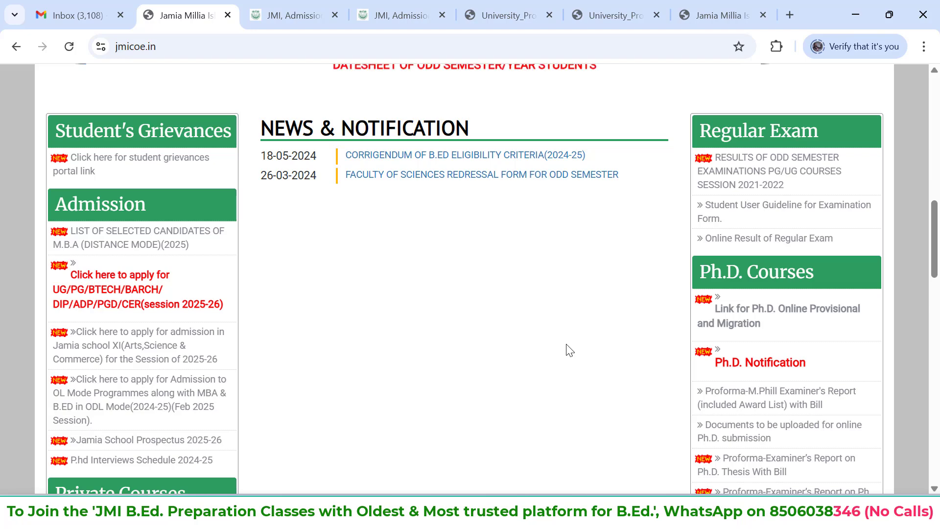
{"action": "scroll", "coordinate": [570, 350], "scroll_direction": "up", "scroll_amount": 2}
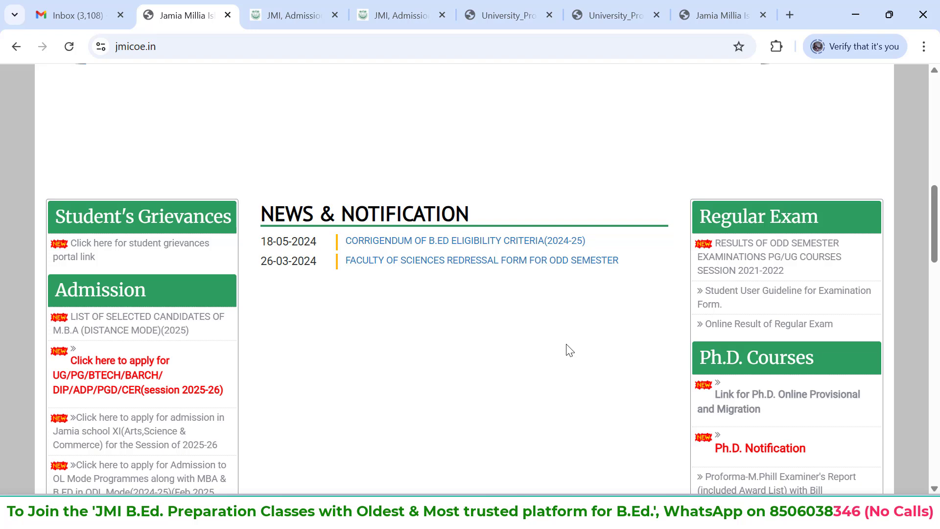
{"action": "scroll", "coordinate": [566, 343], "scroll_direction": "up", "scroll_amount": 1}
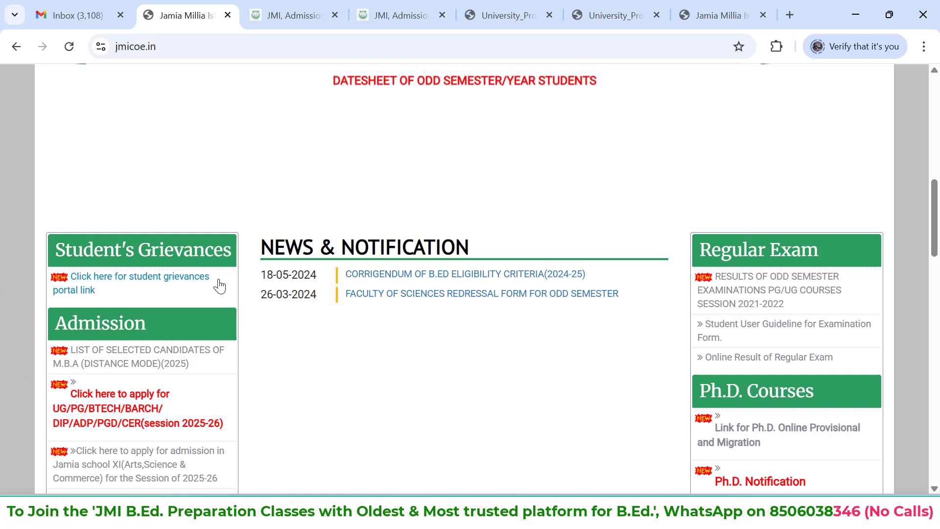
{"action": "scroll", "coordinate": [220, 286], "scroll_direction": "down", "scroll_amount": 1}
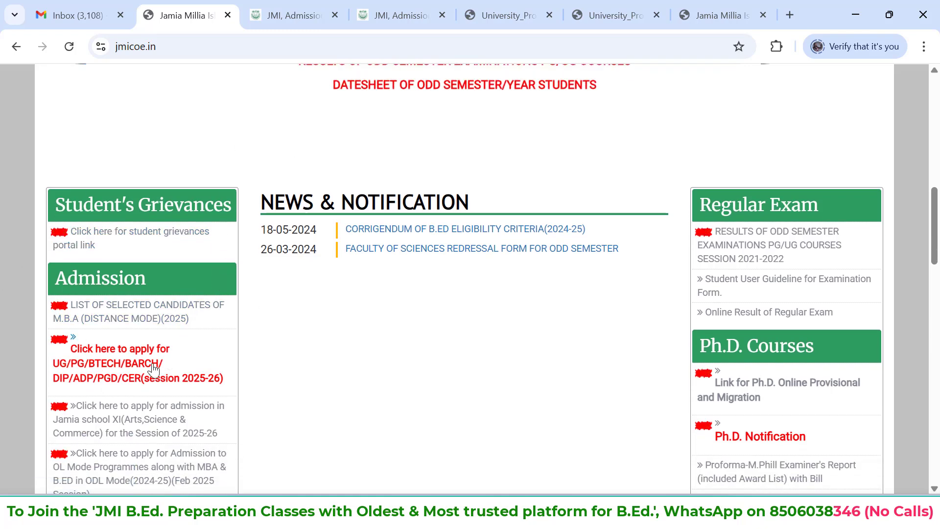
{"action": "left_click", "coordinate": [129, 380]}
Check the portal's latest updates and open the UG/PG/DIP/ADP/PGD/CER regular program application page for the Session of 2025-26
{"action": "scroll", "coordinate": [303, 330], "scroll_direction": "down", "scroll_amount": 1}
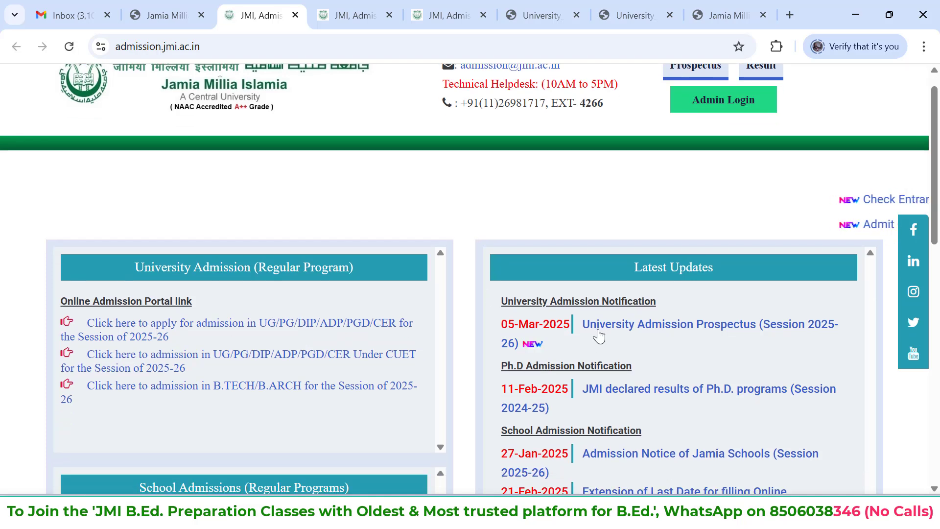
{"action": "scroll", "coordinate": [734, 438], "scroll_direction": "down", "scroll_amount": 1}
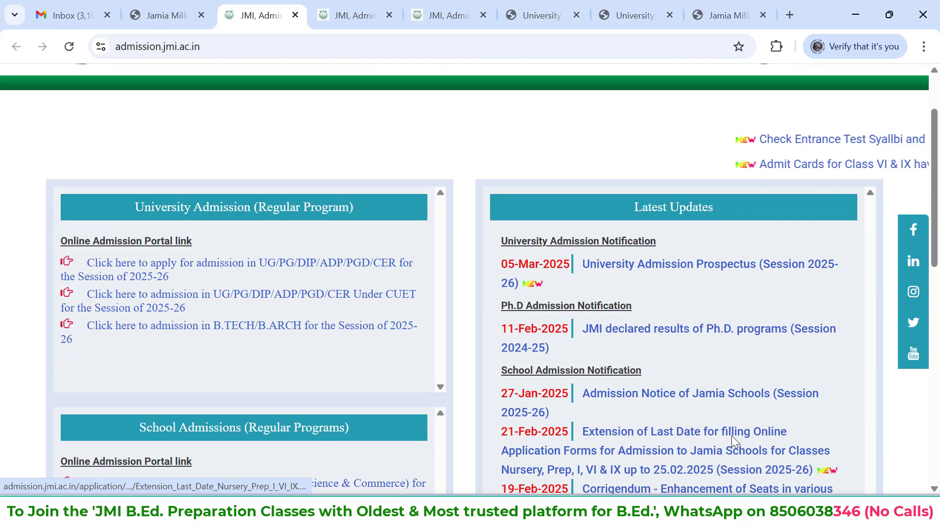
{"action": "scroll", "coordinate": [732, 436], "scroll_direction": "down", "scroll_amount": 1}
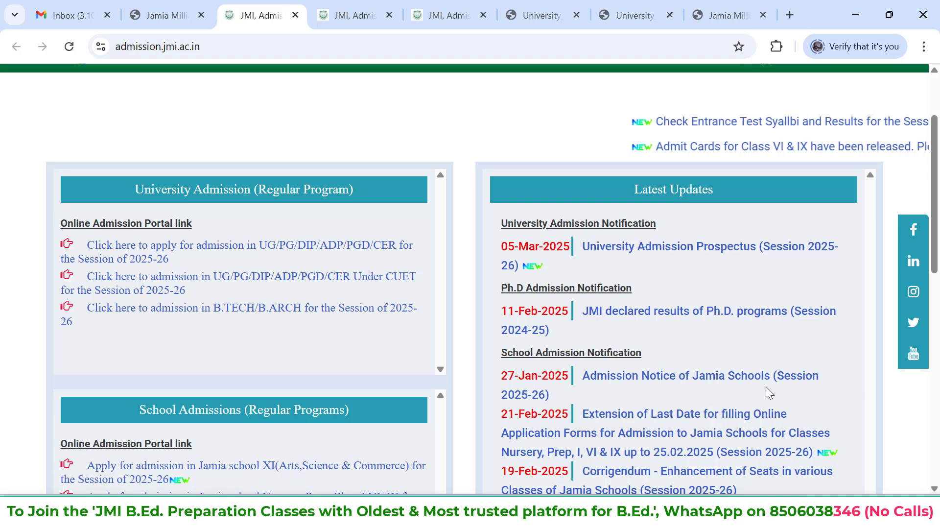
{"action": "scroll", "coordinate": [783, 334], "scroll_direction": "up", "scroll_amount": 1}
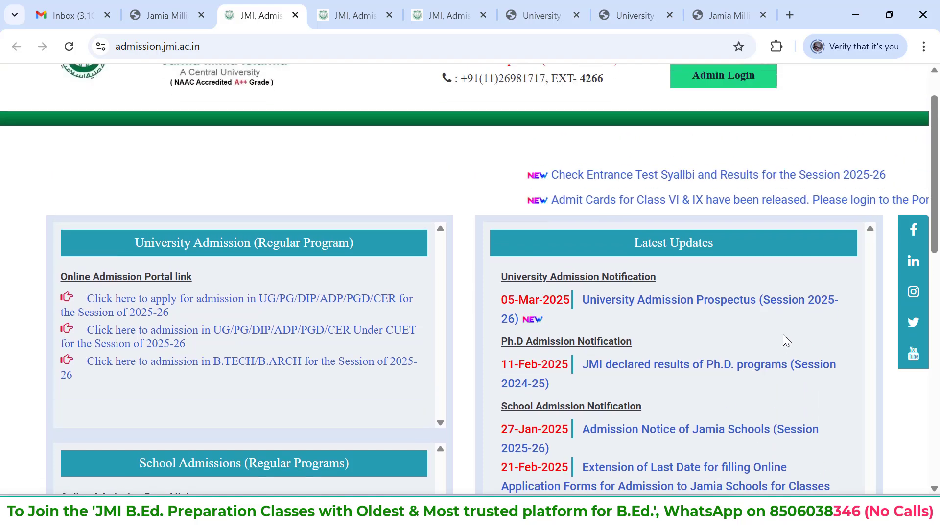
{"action": "scroll", "coordinate": [409, 330], "scroll_direction": "up", "scroll_amount": 1}
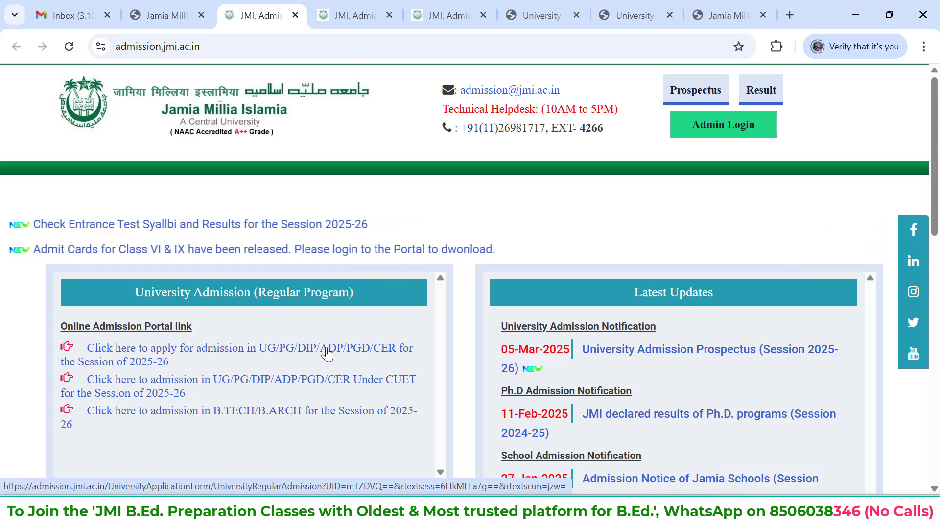
{"action": "left_click", "coordinate": [191, 353]}
Look over the applicant login and registration area, and open the University Prospectus from the Admission Notification section
{"action": "scroll", "coordinate": [533, 247], "scroll_direction": "down", "scroll_amount": 6}
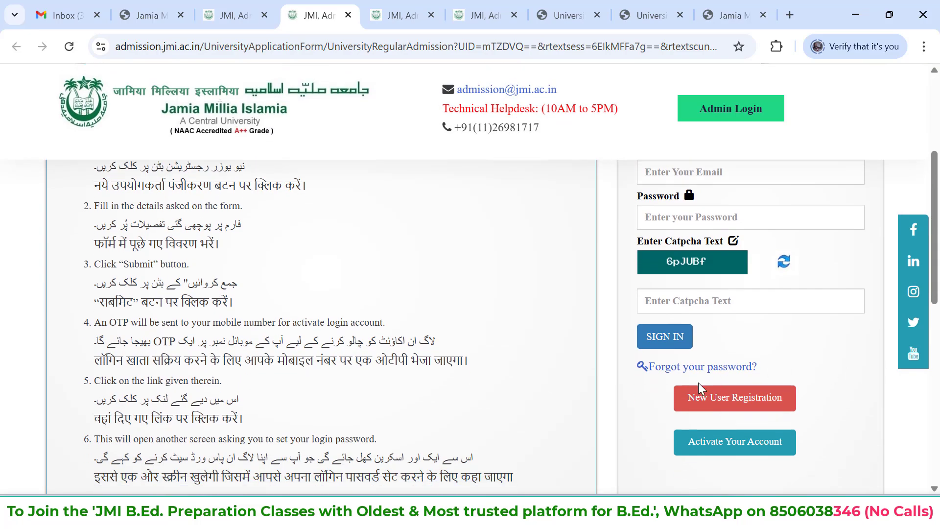
{"action": "scroll", "coordinate": [727, 366], "scroll_direction": "up", "scroll_amount": 6}
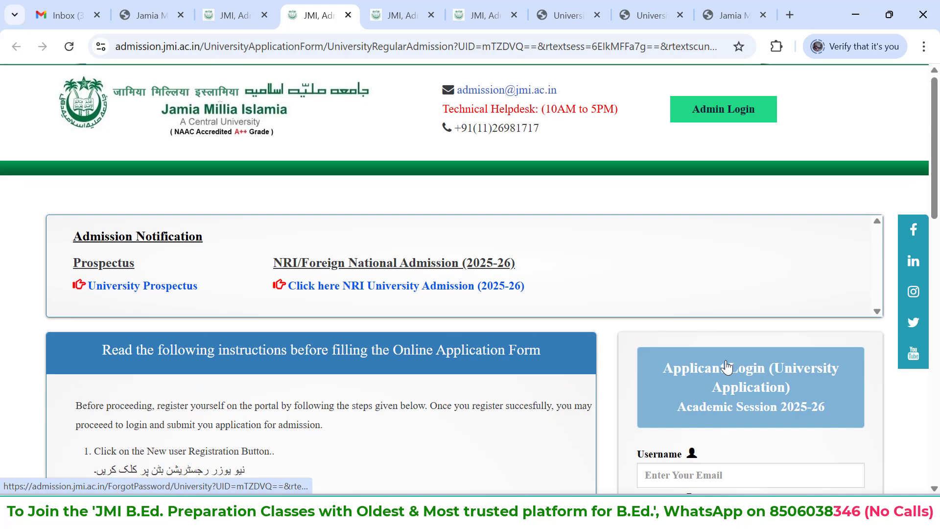
{"action": "left_click", "coordinate": [163, 293]}
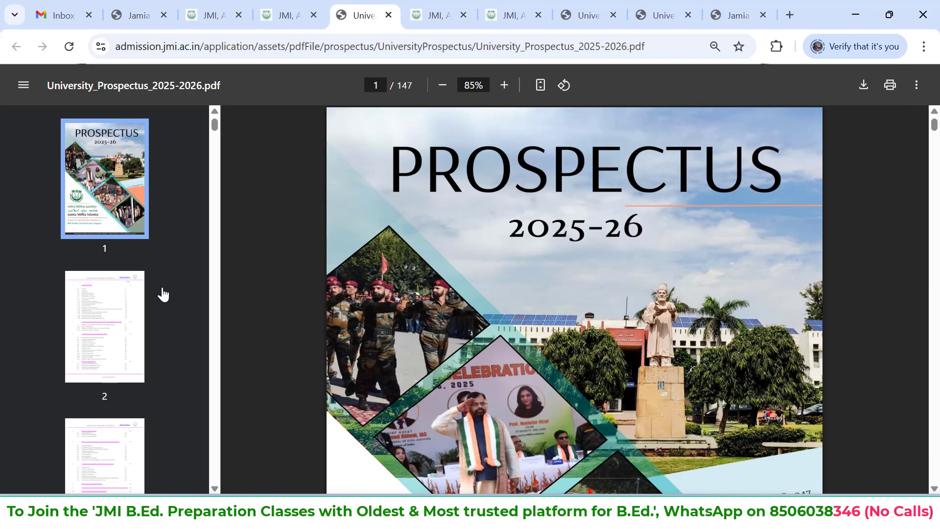
Find the admission schedule on page 4 of the prospectus and highlight the online form dates, March 05, 2025 to April 10, 2025
{"action": "scroll", "coordinate": [507, 323], "scroll_direction": "down", "scroll_amount": 20}
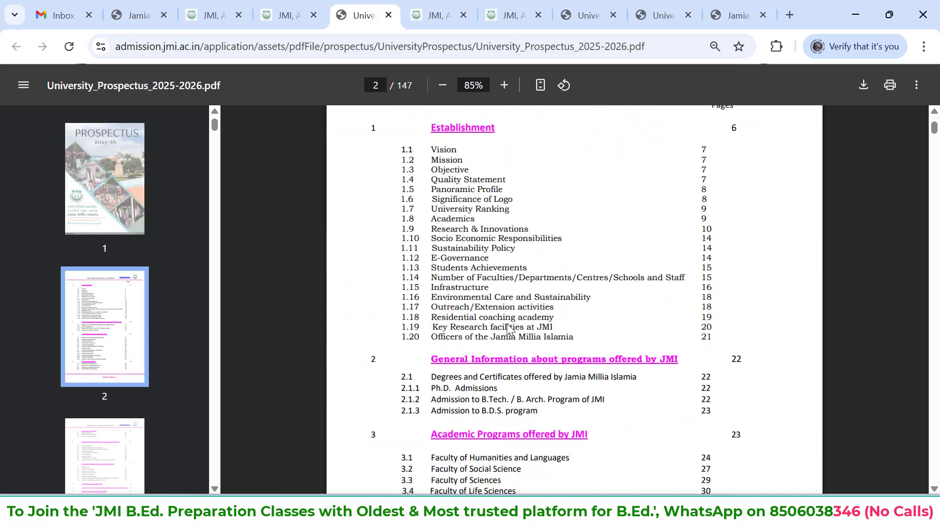
{"action": "scroll", "coordinate": [507, 323], "scroll_direction": "down", "scroll_amount": 20}
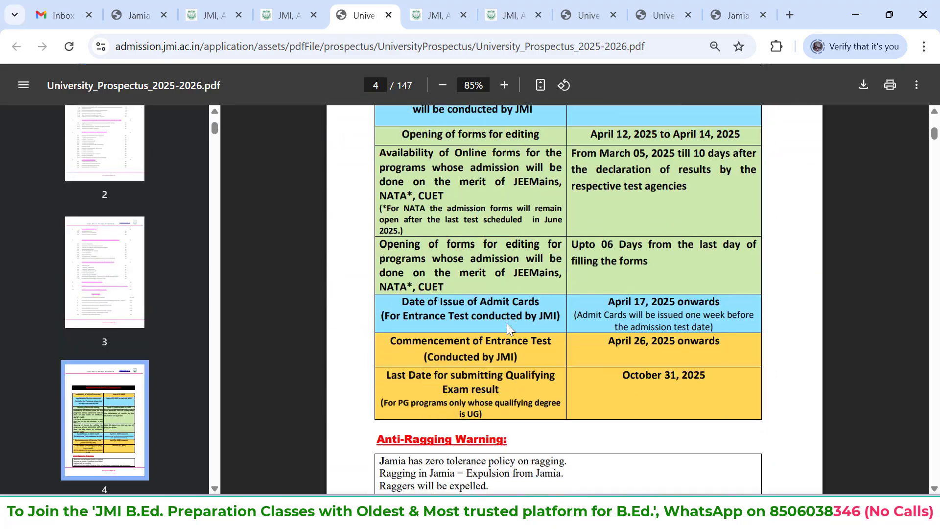
{"action": "scroll", "coordinate": [508, 329], "scroll_direction": "up", "scroll_amount": 2}
{"action": "scroll", "coordinate": [507, 324], "scroll_direction": "up", "scroll_amount": 2}
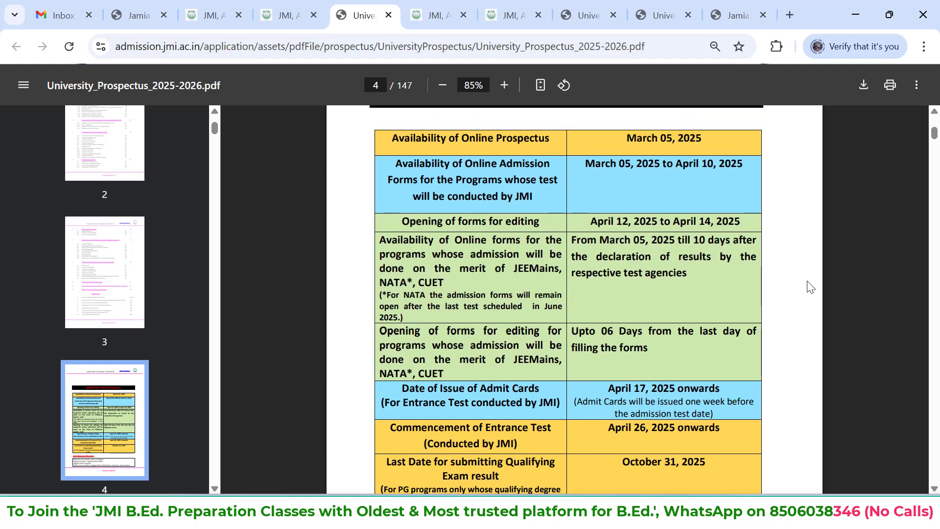
{"action": "scroll", "coordinate": [811, 288], "scroll_direction": "down", "scroll_amount": 1}
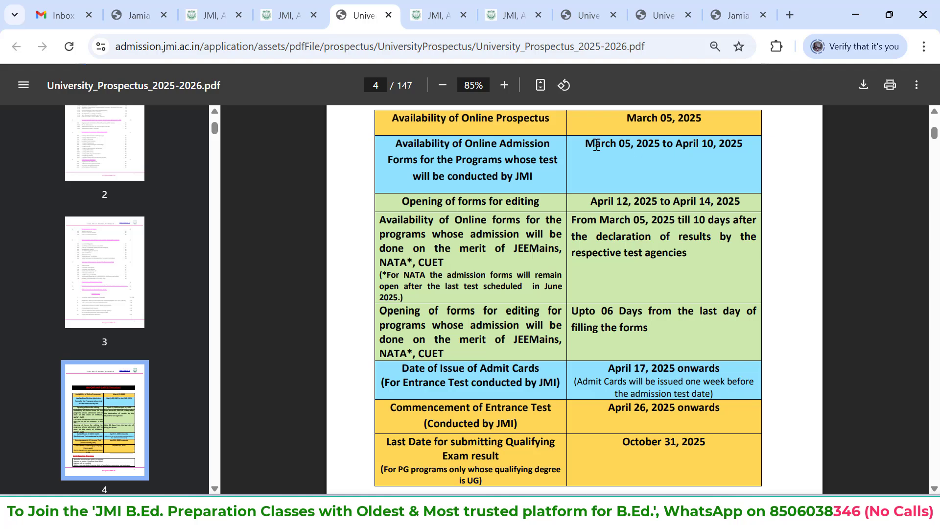
{"action": "left_click_drag", "start_coordinate": [746, 147], "coordinate": [585, 143]}
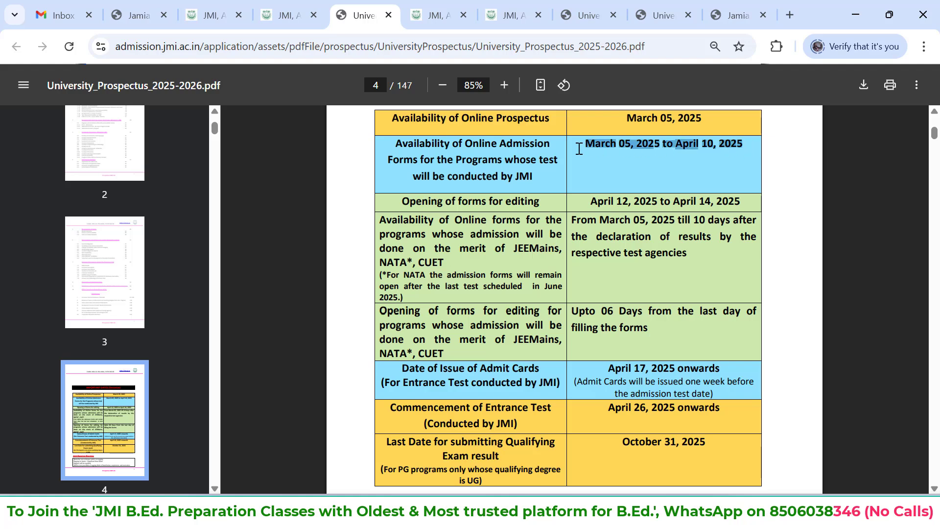
{"action": "left_click", "coordinate": [782, 189]}
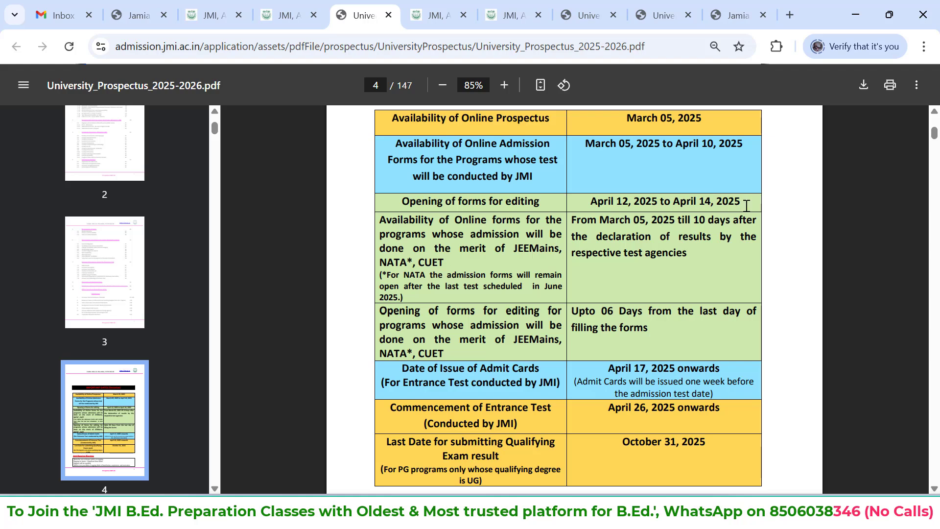
Highlight the form editing dates, April 12, 2025 to April 14, 2025, and review the admit card and entrance test rows
{"action": "left_click_drag", "start_coordinate": [742, 202], "coordinate": [606, 203]}
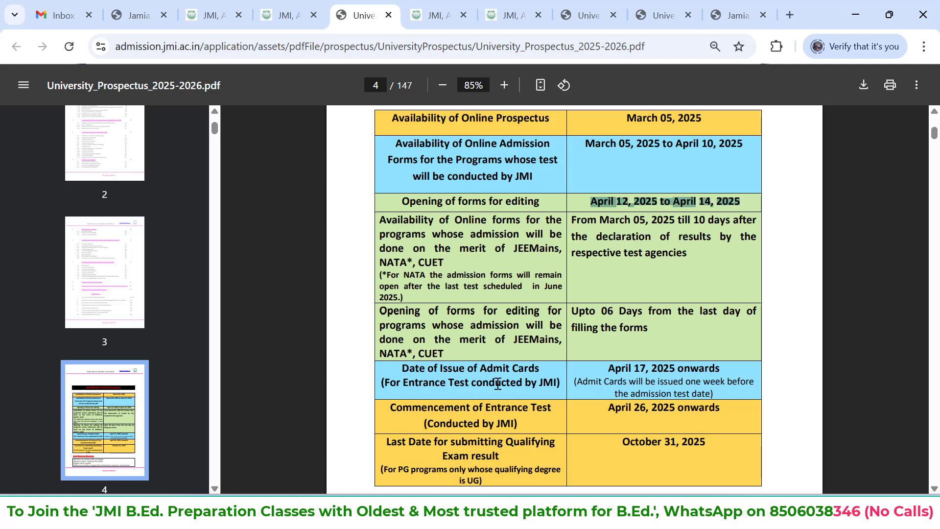
{"action": "scroll", "coordinate": [579, 320], "scroll_direction": "down", "scroll_amount": 1}
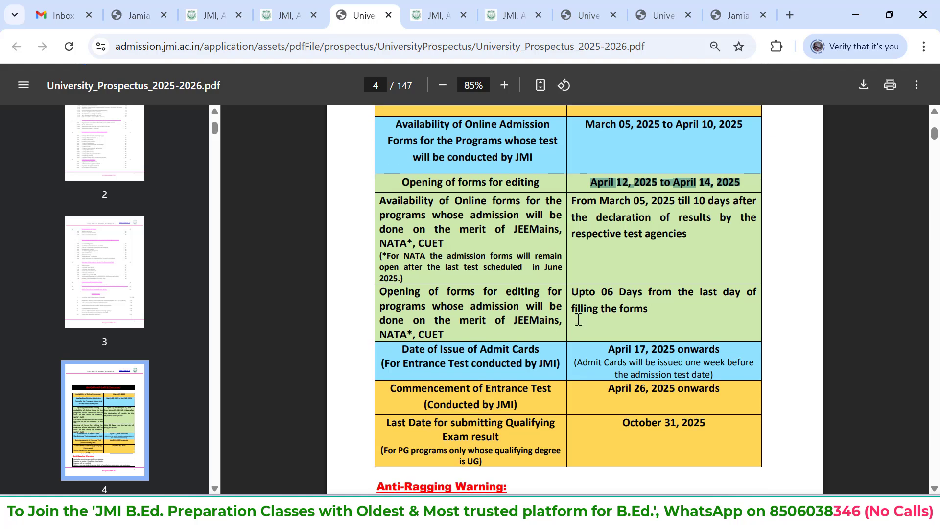
{"action": "scroll", "coordinate": [579, 320], "scroll_direction": "down", "scroll_amount": 1}
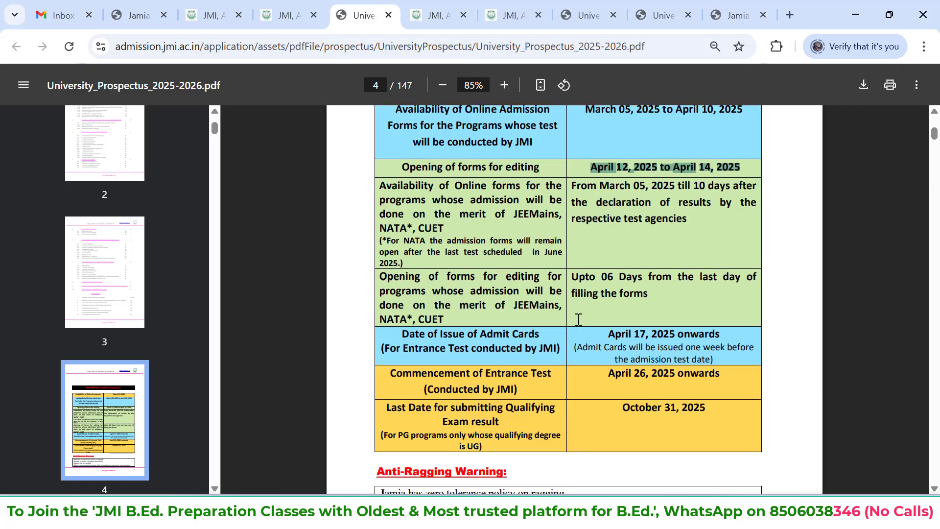
{"action": "scroll", "coordinate": [579, 320], "scroll_direction": "down", "scroll_amount": 2}
{"action": "scroll", "coordinate": [593, 299], "scroll_direction": "up", "scroll_amount": 4}
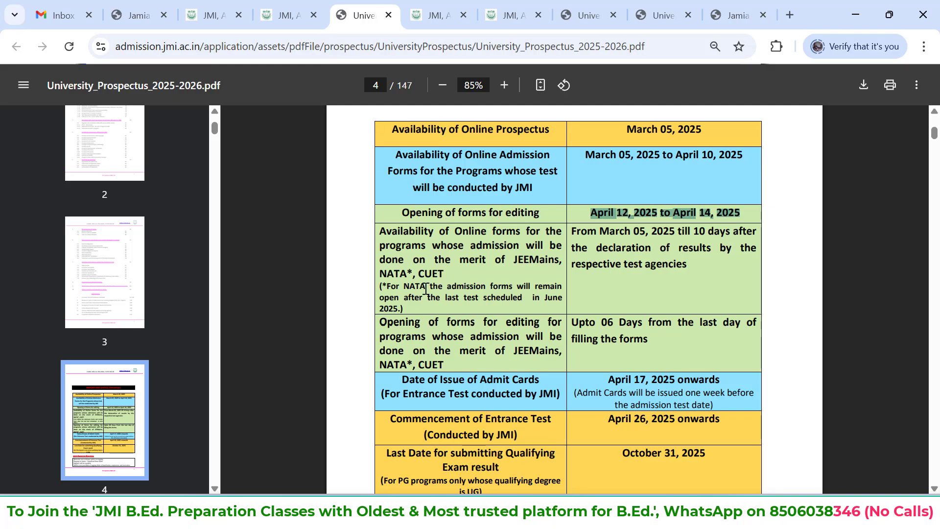
Search the prospectus for the program code B22
{"action": "scroll", "coordinate": [425, 289], "scroll_direction": "down", "scroll_amount": 10}
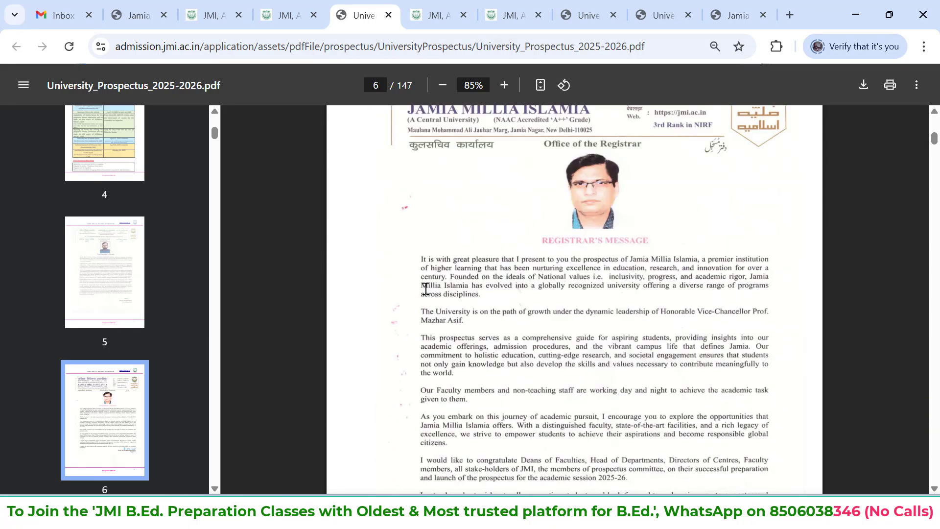
{"action": "scroll", "coordinate": [425, 289], "scroll_direction": "down", "scroll_amount": 20}
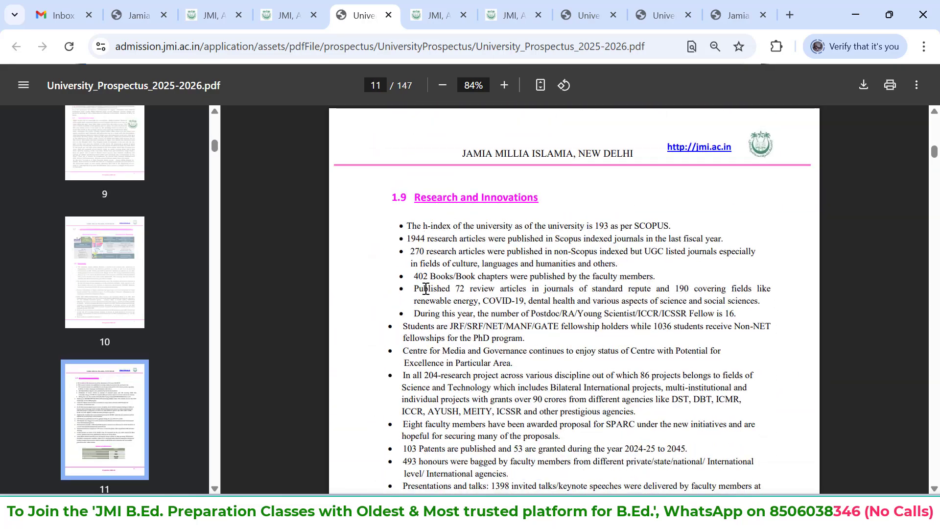
{"action": "key", "text": "ctrl+f"}
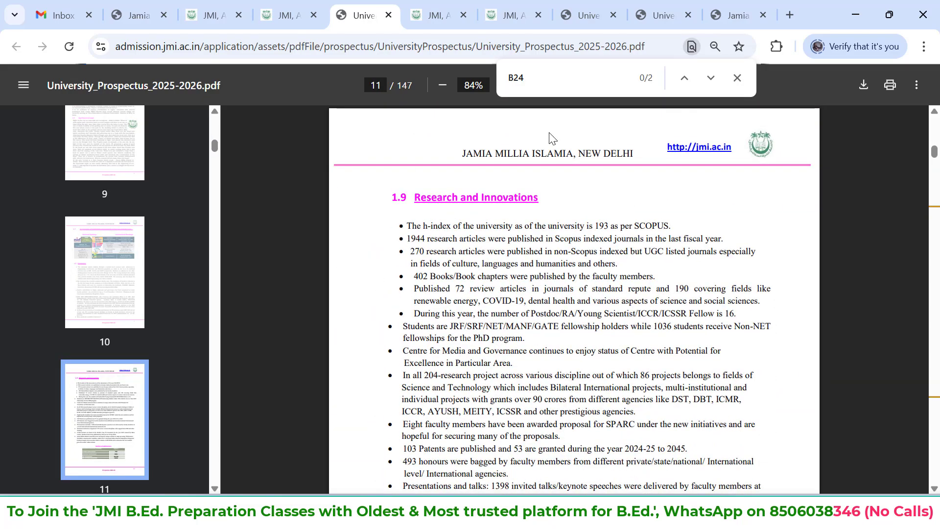
{"action": "left_click", "coordinate": [547, 91]}
{"action": "key", "text": "BackSpace"}
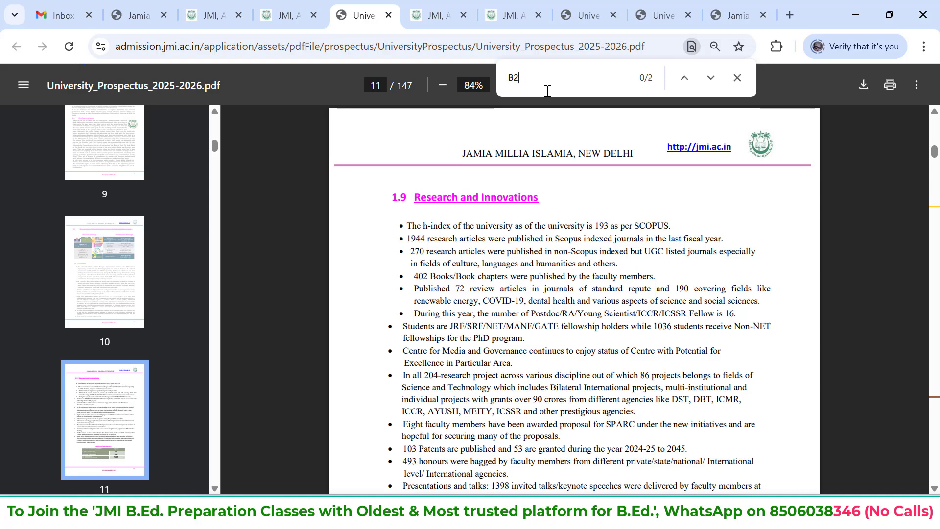
{"action": "type", "text": "22"}
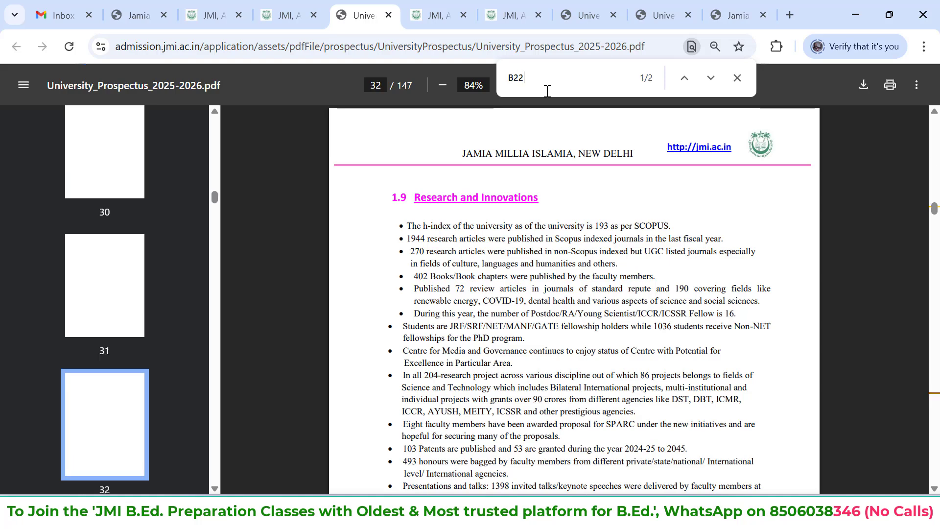
Go to the second B22 match in the prospectus, the B.Ed. entry in the entrance test schedule
{"action": "key", "text": "Return"}
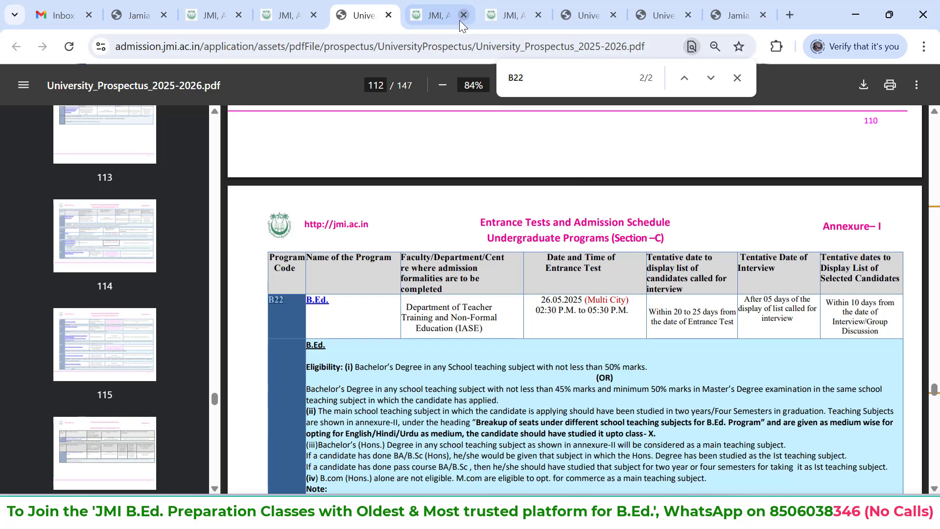
Open the delhibytes.in website in the next JMI admission tab and follow its link to the Delhi Bytes YouTube channel
{"action": "left_click", "coordinate": [447, 12]}
{"action": "left_click", "coordinate": [425, 43]}
{"action": "type", "text": "delhibytes.in"}
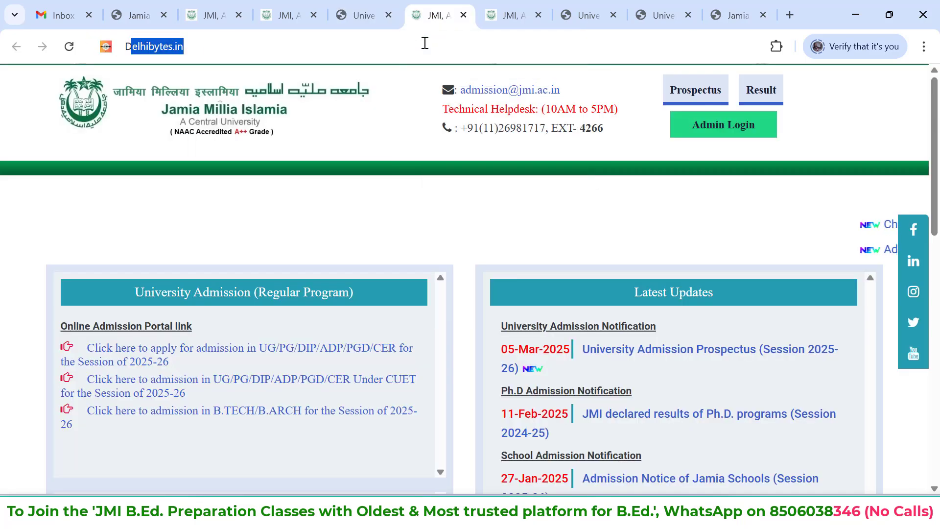
{"action": "key", "text": "Return"}
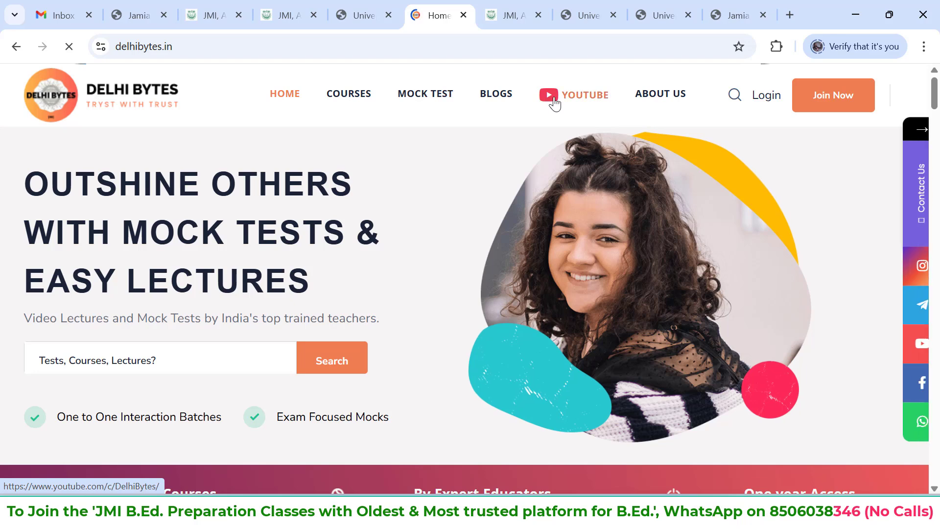
{"action": "left_click", "coordinate": [555, 103]}
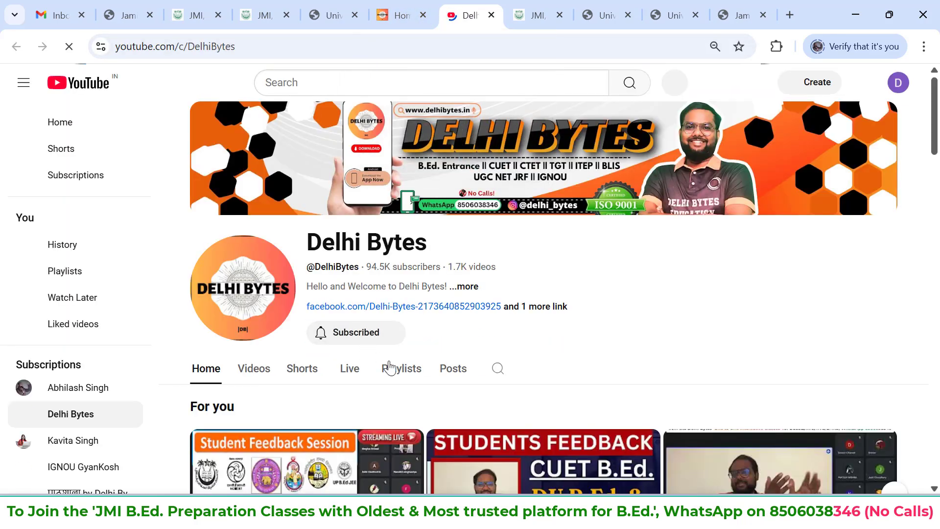
Open the full JMI B.Ed. 2025 playlist from the Delhi Bytes channel's playlists
{"action": "left_click", "coordinate": [389, 368]}
{"action": "scroll", "coordinate": [562, 345], "scroll_direction": "down", "scroll_amount": 1}
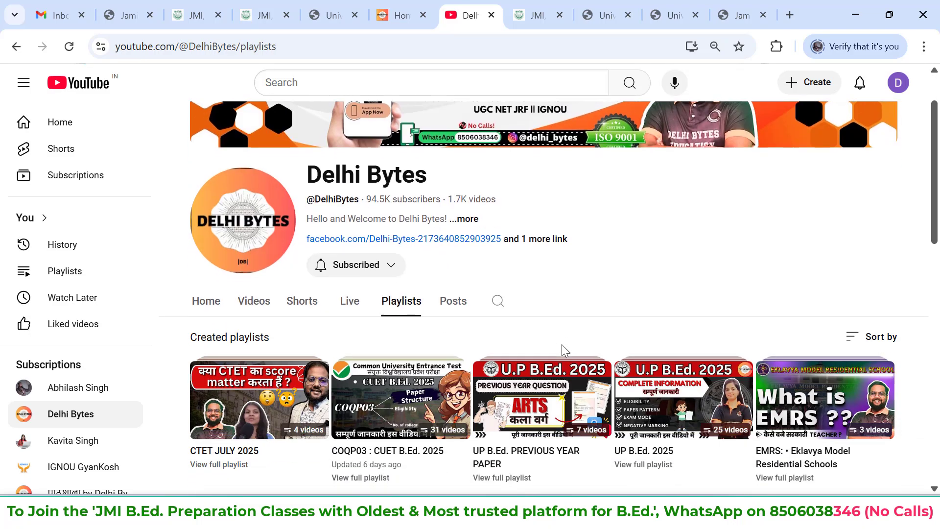
{"action": "scroll", "coordinate": [563, 345], "scroll_direction": "down", "scroll_amount": 7}
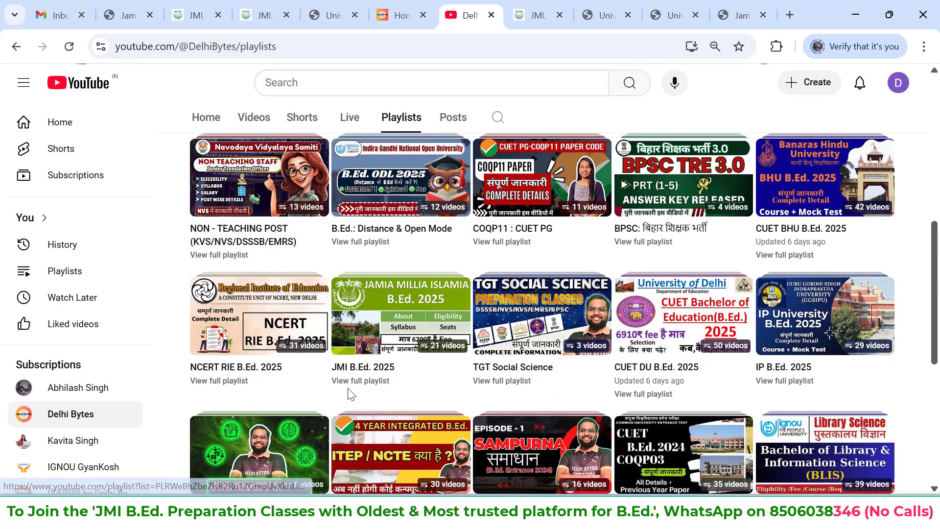
{"action": "left_click", "coordinate": [348, 392]}
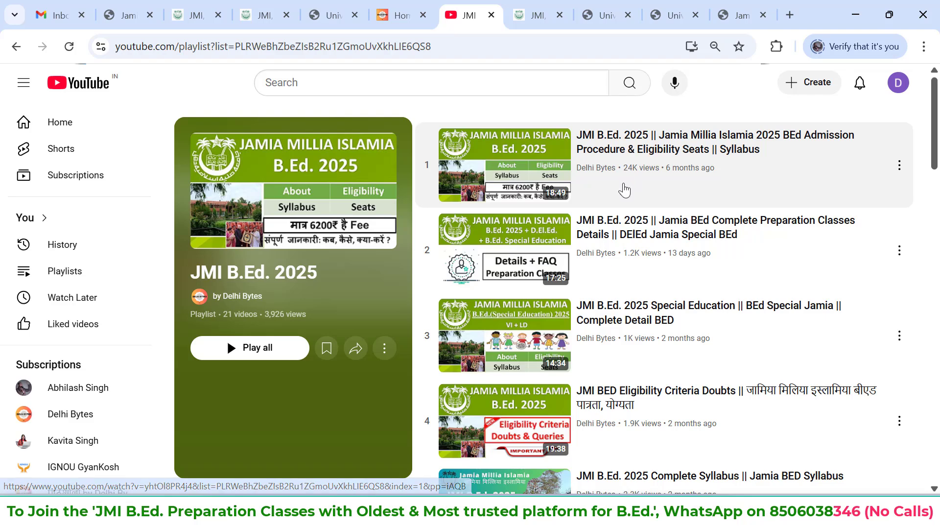
Look through the JMI B.Ed. 2025 playlist for videos on eligibility, syllabus, preparation, qualified candidates, interviews and previous papers
{"action": "scroll", "coordinate": [627, 390], "scroll_direction": "down", "scroll_amount": 1}
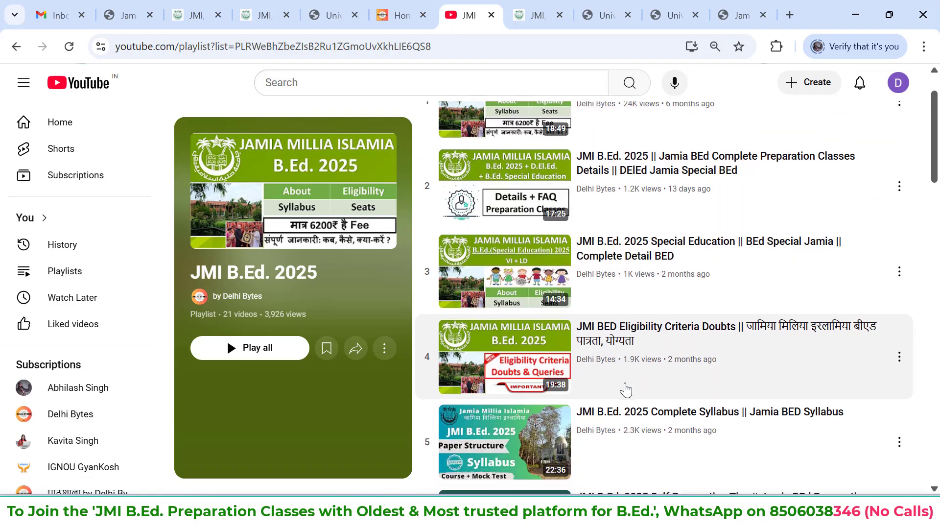
{"action": "scroll", "coordinate": [627, 390], "scroll_direction": "down", "scroll_amount": 1}
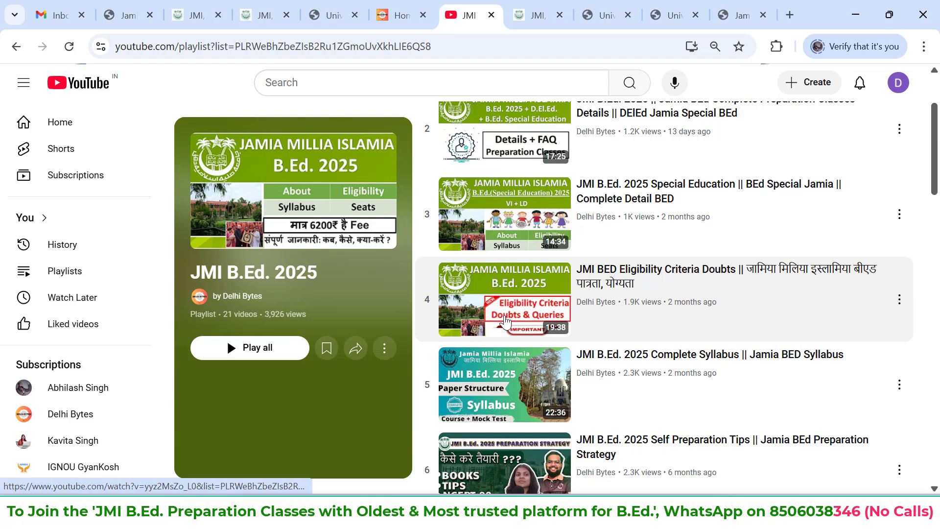
{"action": "scroll", "coordinate": [632, 325], "scroll_direction": "down", "scroll_amount": 1}
{"action": "scroll", "coordinate": [622, 326], "scroll_direction": "down", "scroll_amount": 2}
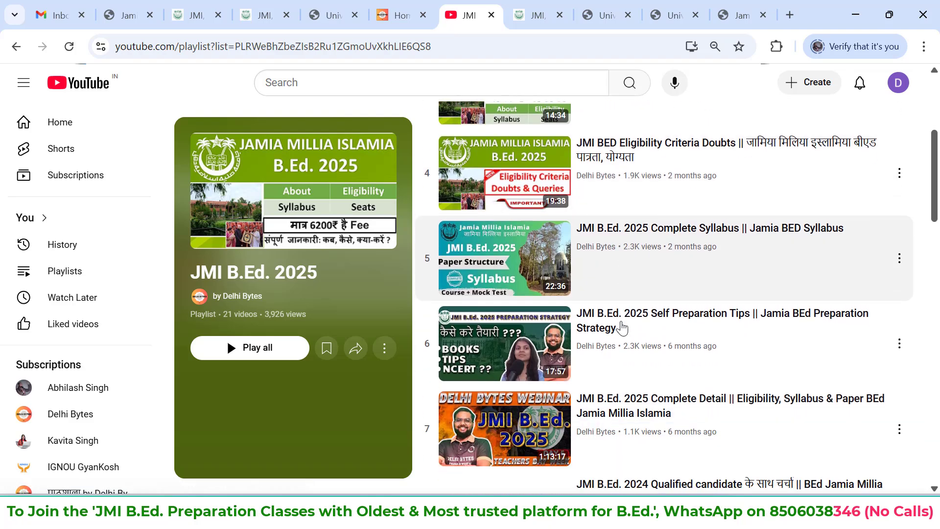
{"action": "scroll", "coordinate": [622, 328], "scroll_direction": "down", "scroll_amount": 3}
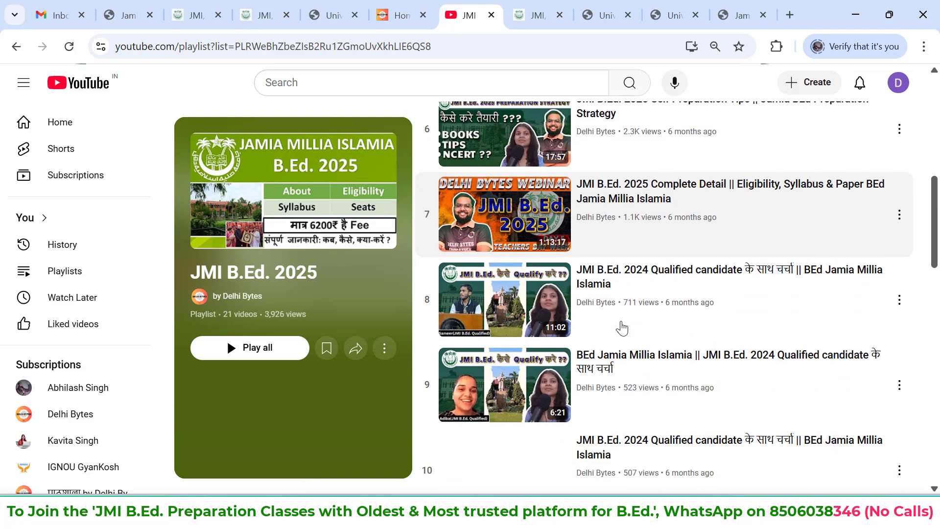
{"action": "scroll", "coordinate": [622, 327], "scroll_direction": "down", "scroll_amount": 1}
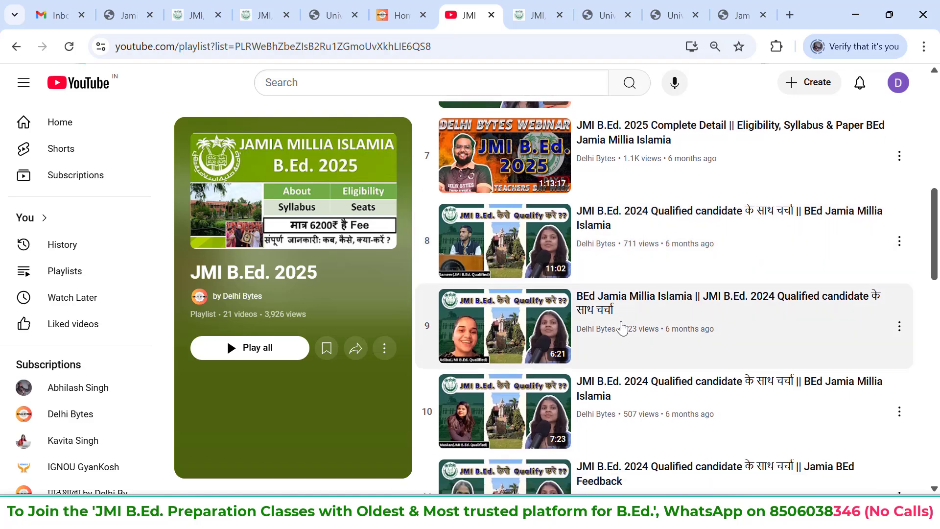
{"action": "scroll", "coordinate": [611, 294], "scroll_direction": "down", "scroll_amount": 1}
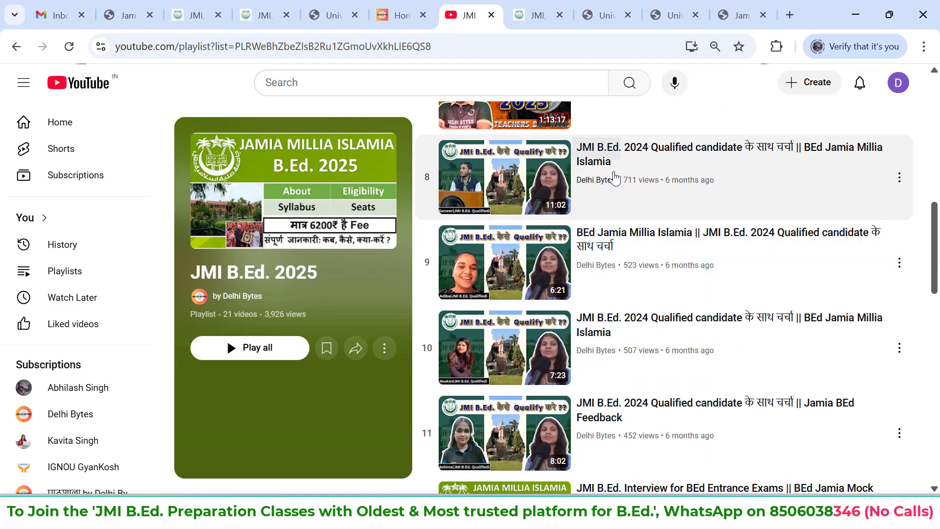
{"action": "scroll", "coordinate": [593, 323], "scroll_direction": "down", "scroll_amount": 1}
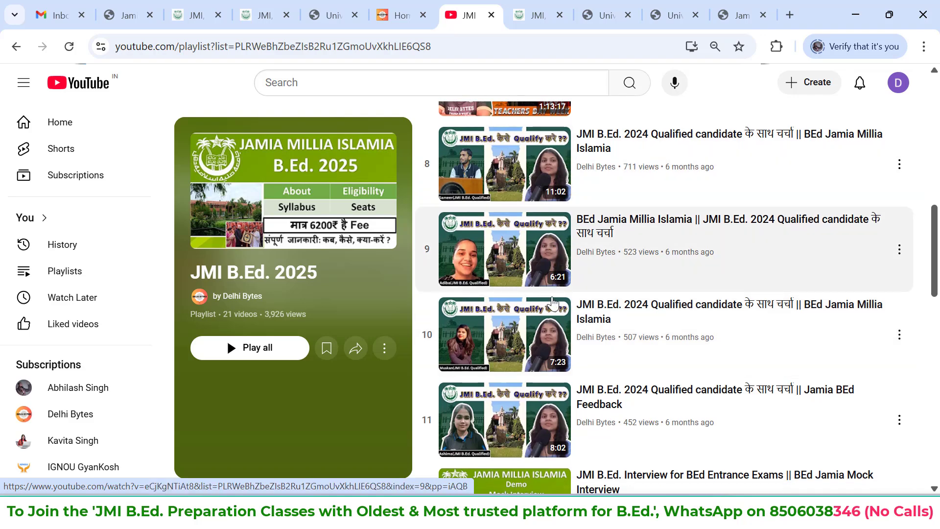
{"action": "scroll", "coordinate": [552, 370], "scroll_direction": "down", "scroll_amount": 4}
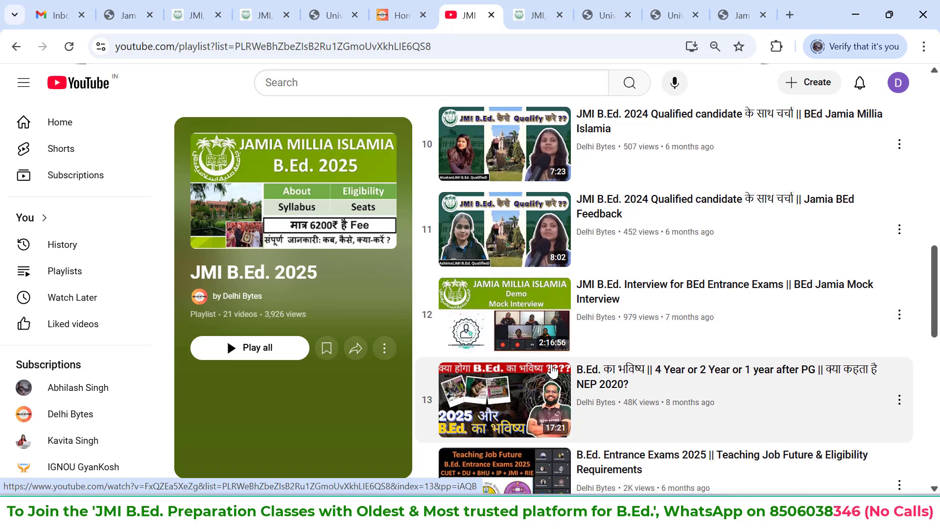
{"action": "scroll", "coordinate": [553, 370], "scroll_direction": "down", "scroll_amount": 11}
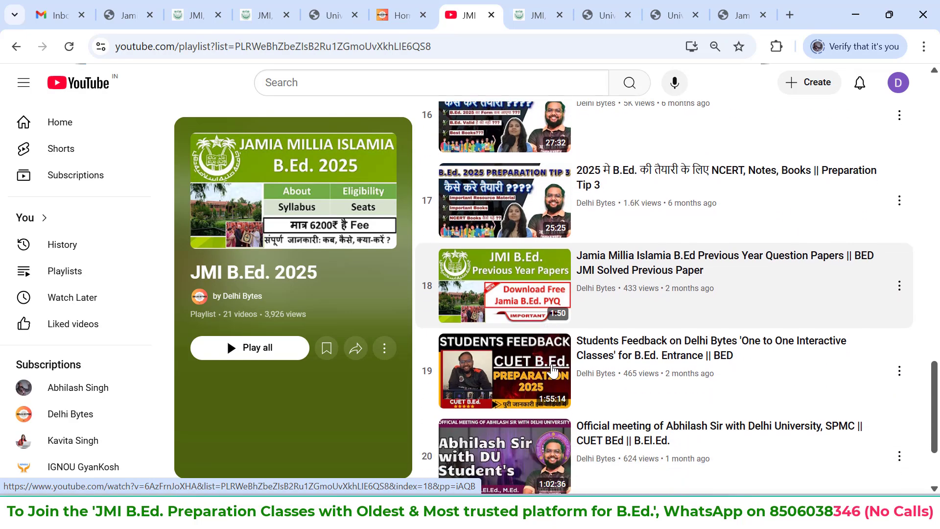
{"action": "scroll", "coordinate": [553, 370], "scroll_direction": "up", "scroll_amount": 20}
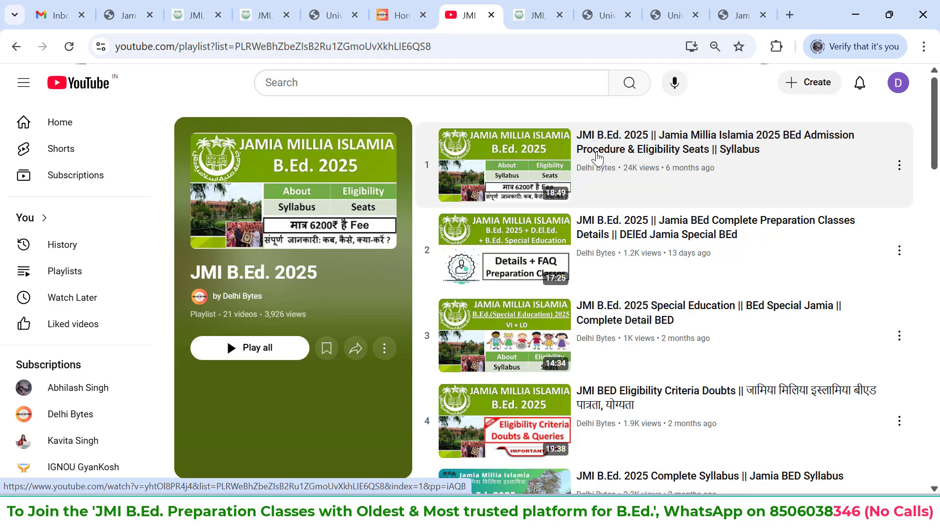
Return to the University Prospectus and highlight the eligibility criteria and notes for B.Ed. (B22)
{"action": "left_click", "coordinate": [416, 10]}
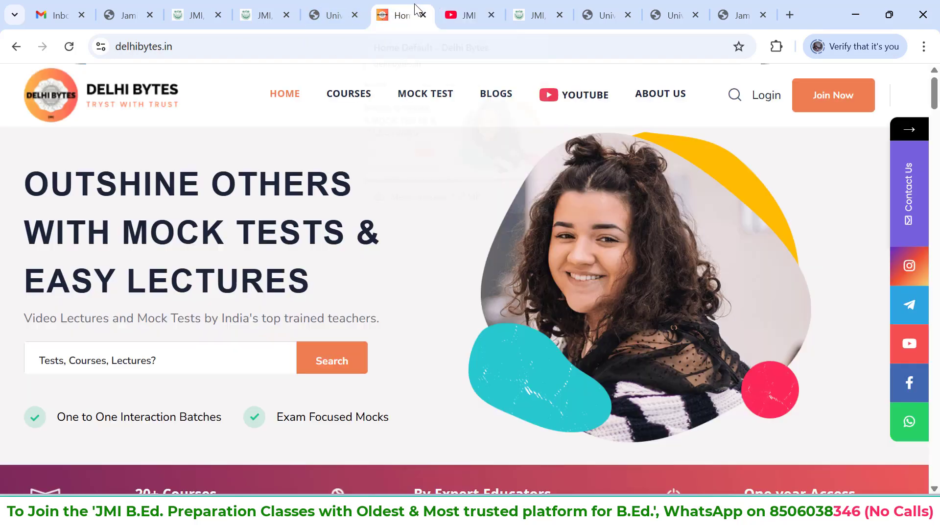
{"action": "left_click", "coordinate": [350, 7]}
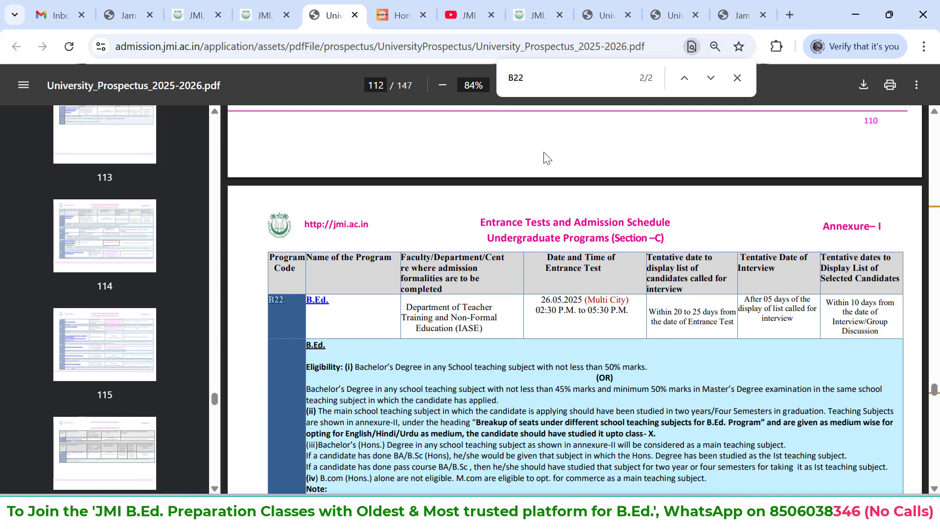
{"action": "scroll", "coordinate": [576, 303], "scroll_direction": "down", "scroll_amount": 2}
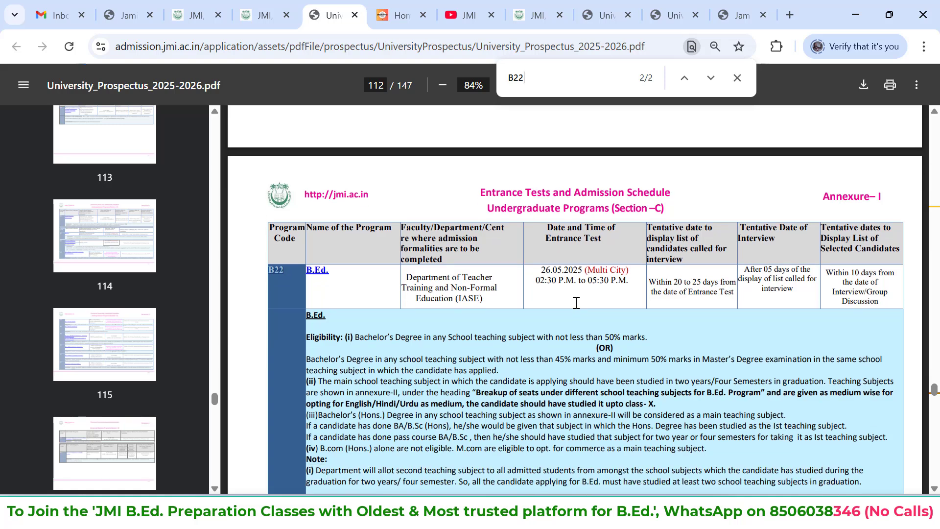
{"action": "scroll", "coordinate": [615, 328], "scroll_direction": "down", "scroll_amount": 2}
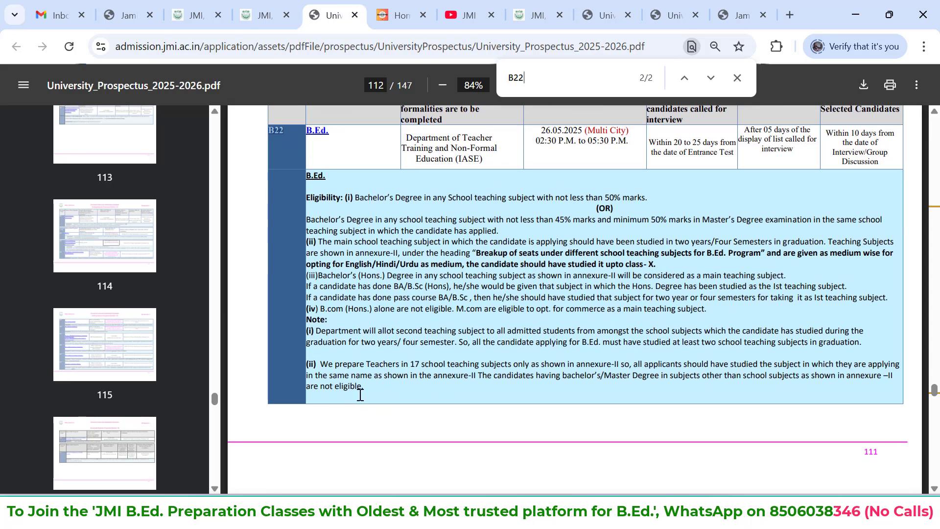
{"action": "left_click_drag", "start_coordinate": [364, 392], "coordinate": [302, 201]}
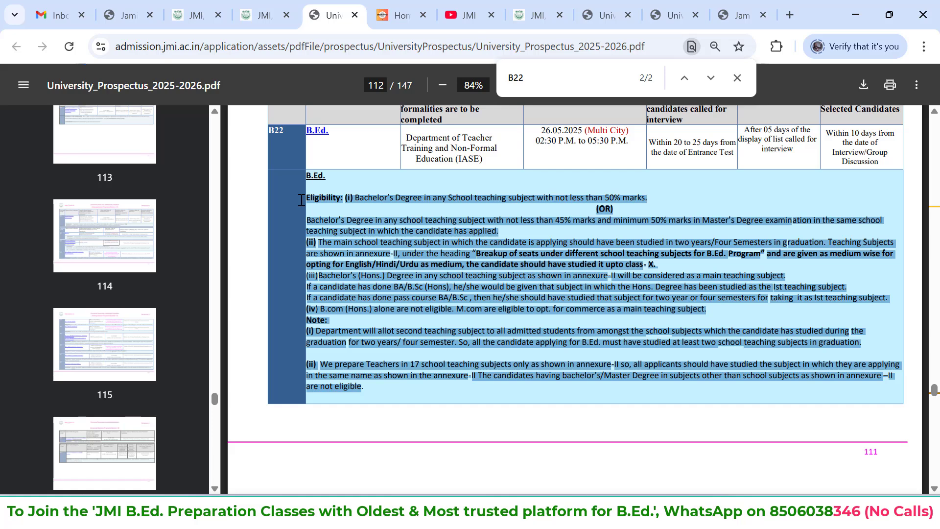
Find B.Ed. Special Education (B23) and highlight its entrance test date, 11.05.2025, followed by its eligibility and admission text
{"action": "scroll", "coordinate": [301, 200], "scroll_direction": "down", "scroll_amount": 7}
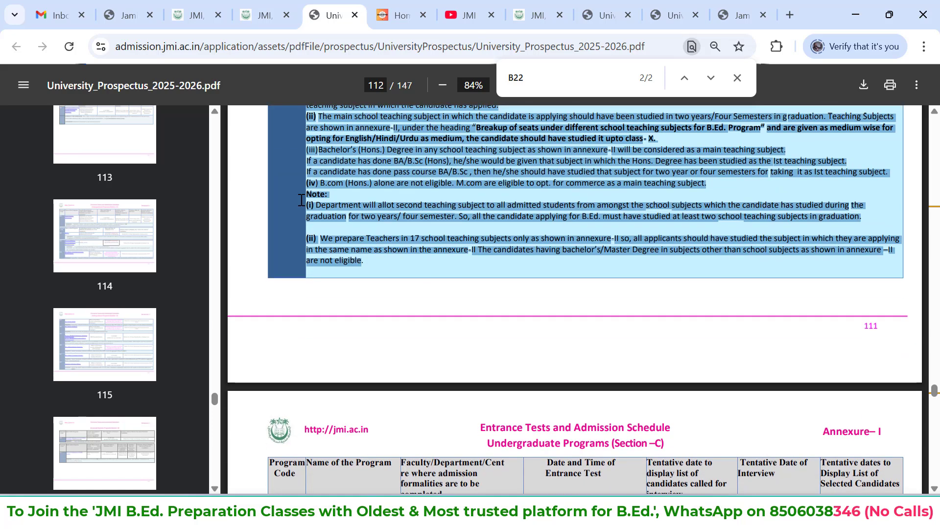
{"action": "scroll", "coordinate": [301, 200], "scroll_direction": "down", "scroll_amount": 1}
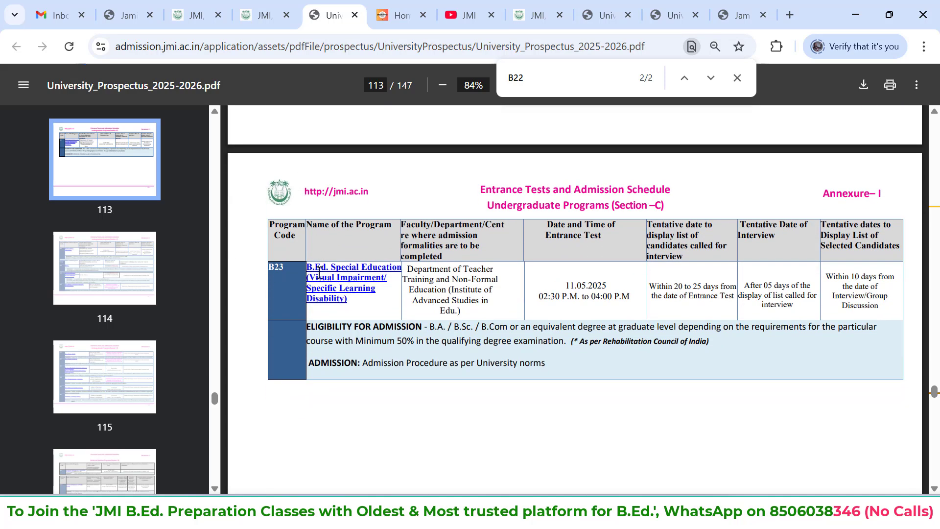
{"action": "left_click_drag", "start_coordinate": [321, 277], "coordinate": [307, 267]}
{"action": "left_click_drag", "start_coordinate": [606, 282], "coordinate": [564, 286]}
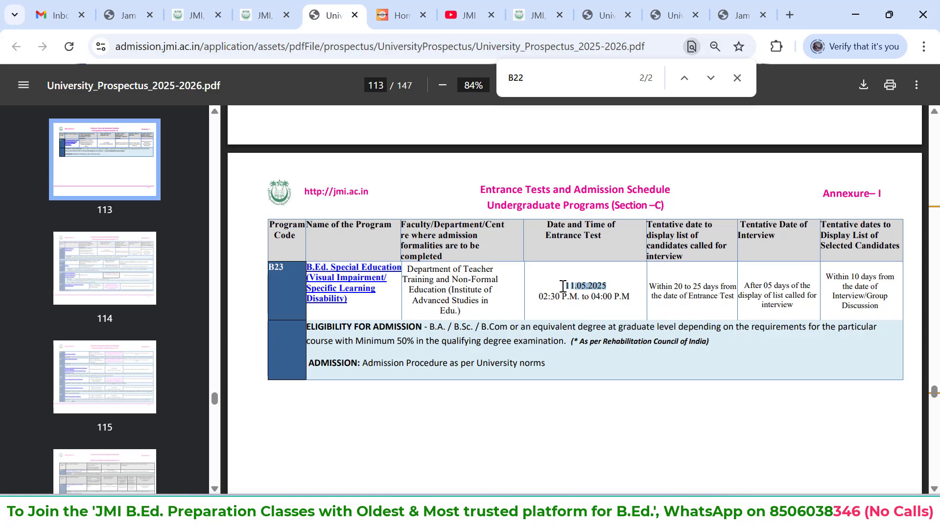
{"action": "scroll", "coordinate": [564, 286], "scroll_direction": "down", "scroll_amount": 2}
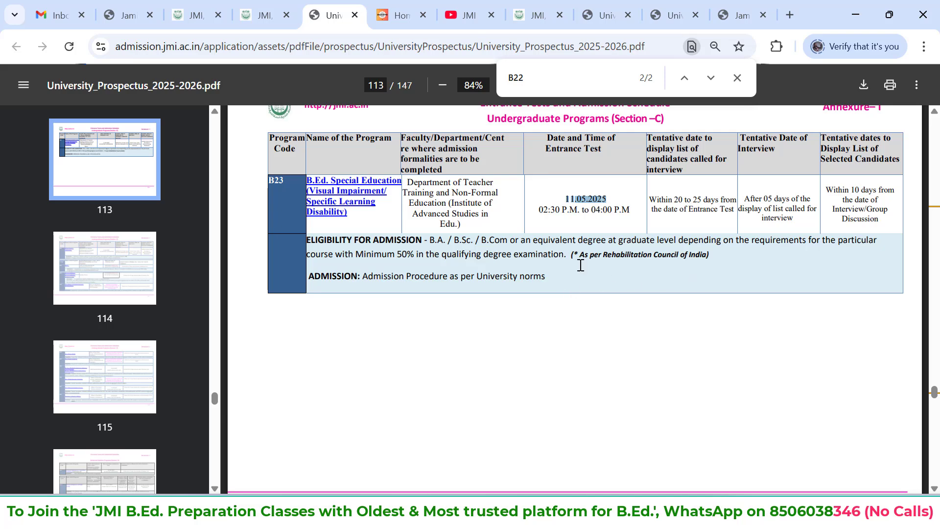
{"action": "left_click_drag", "start_coordinate": [552, 273], "coordinate": [356, 247]}
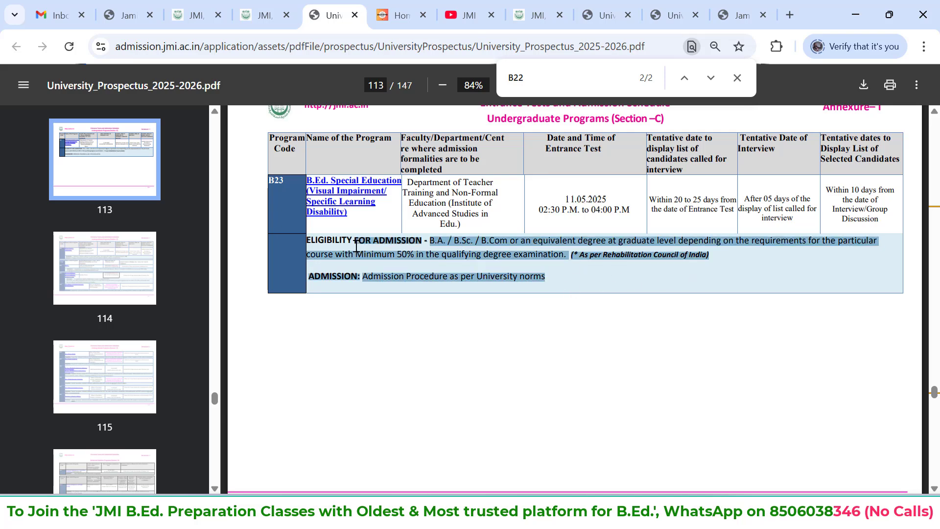
Find program B24 on page 114 of the prospectus and highlight its name, B.Ed.(Nursery Education)
{"action": "scroll", "coordinate": [356, 246], "scroll_direction": "down", "scroll_amount": 4}
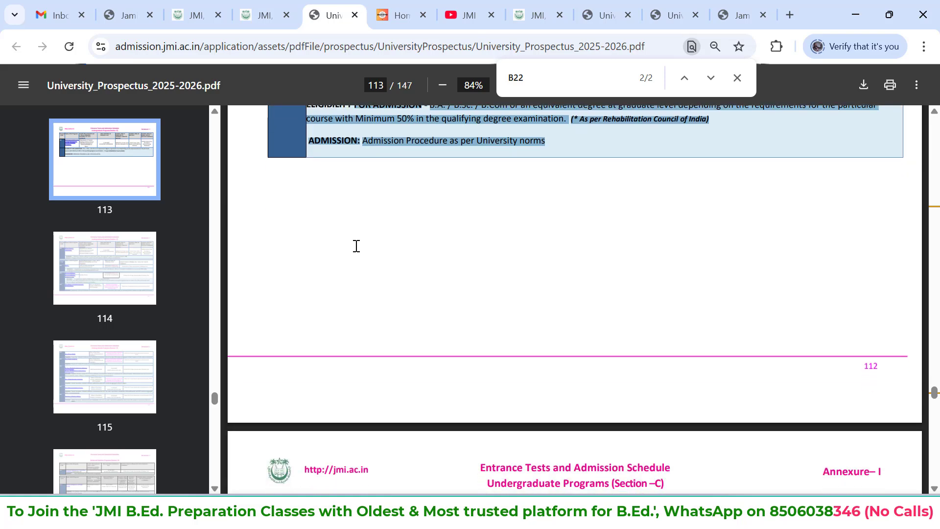
{"action": "scroll", "coordinate": [357, 246], "scroll_direction": "down", "scroll_amount": 3}
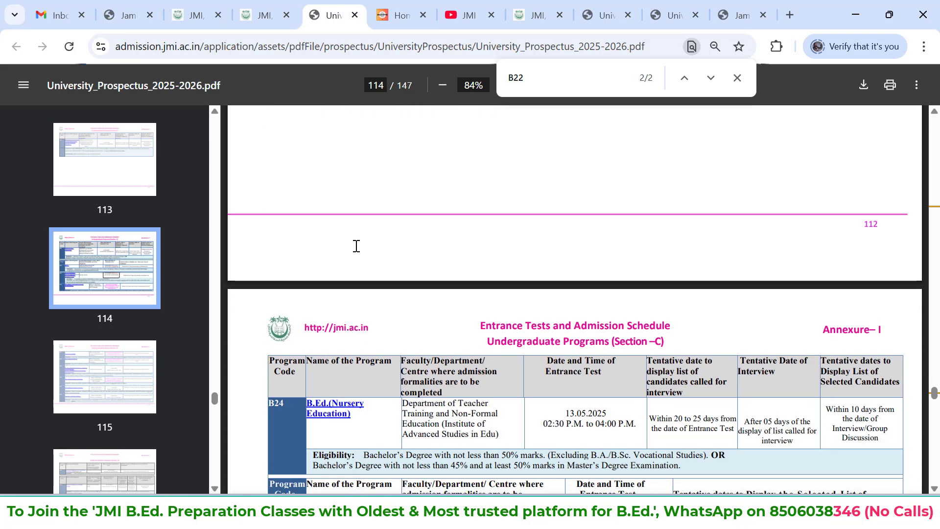
{"action": "scroll", "coordinate": [356, 246], "scroll_direction": "down", "scroll_amount": 2}
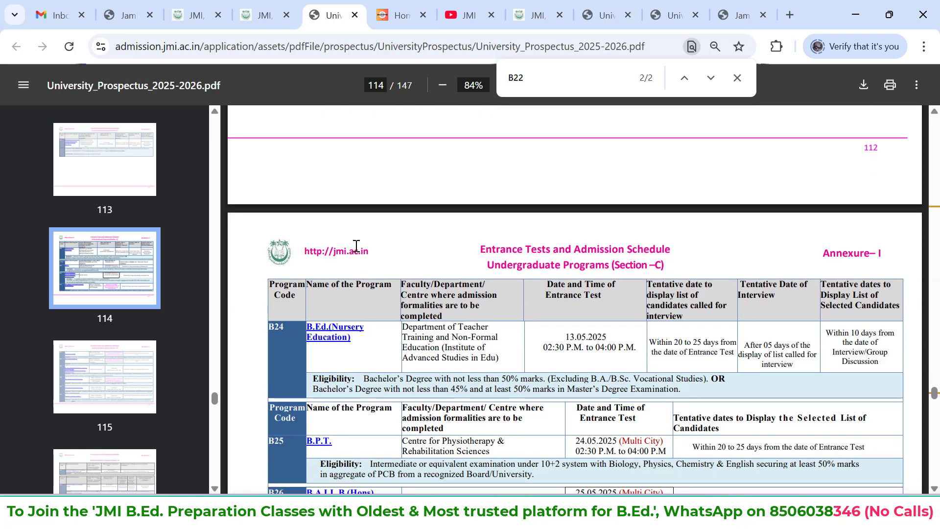
{"action": "scroll", "coordinate": [357, 246], "scroll_direction": "down", "scroll_amount": 2}
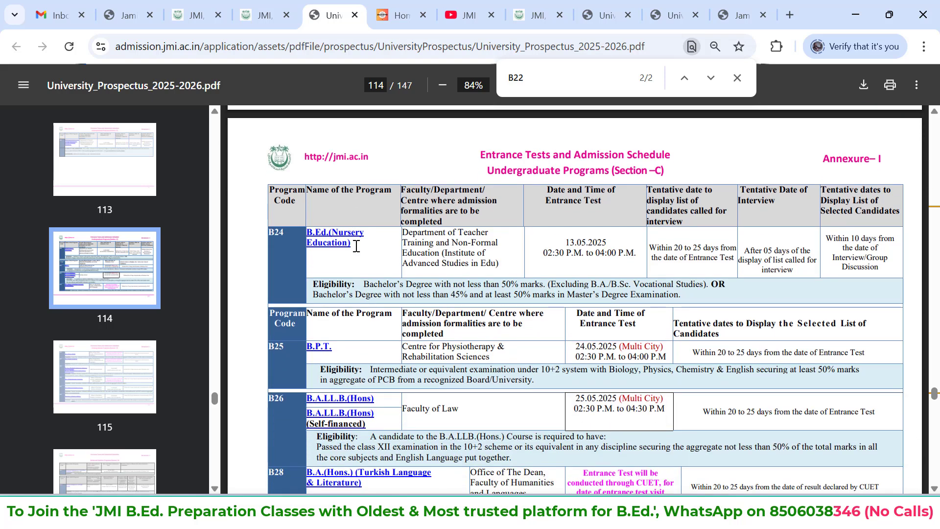
{"action": "left_click_drag", "start_coordinate": [357, 246], "coordinate": [308, 239]}
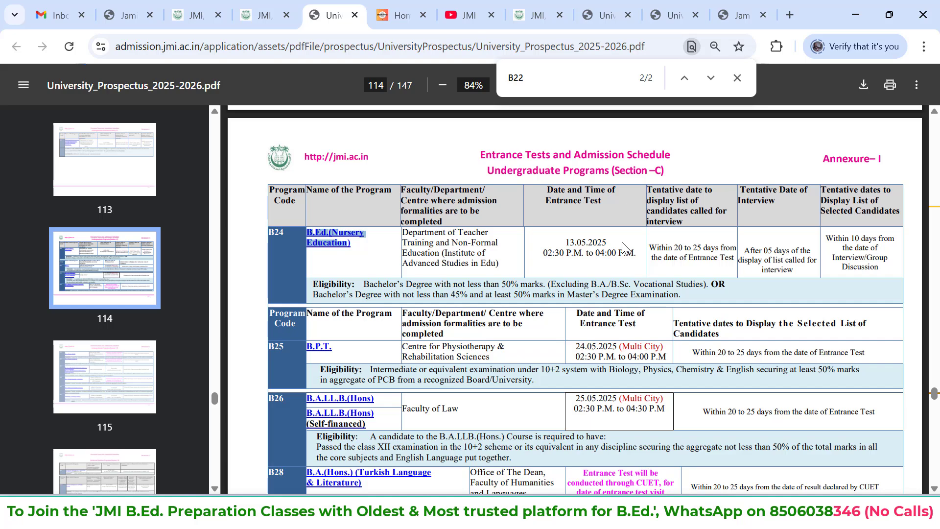
Switch back to the applicant login page and open the New User Registration form for university admission
{"action": "left_click", "coordinate": [265, 9]}
{"action": "scroll", "coordinate": [550, 238], "scroll_direction": "down", "scroll_amount": 8}
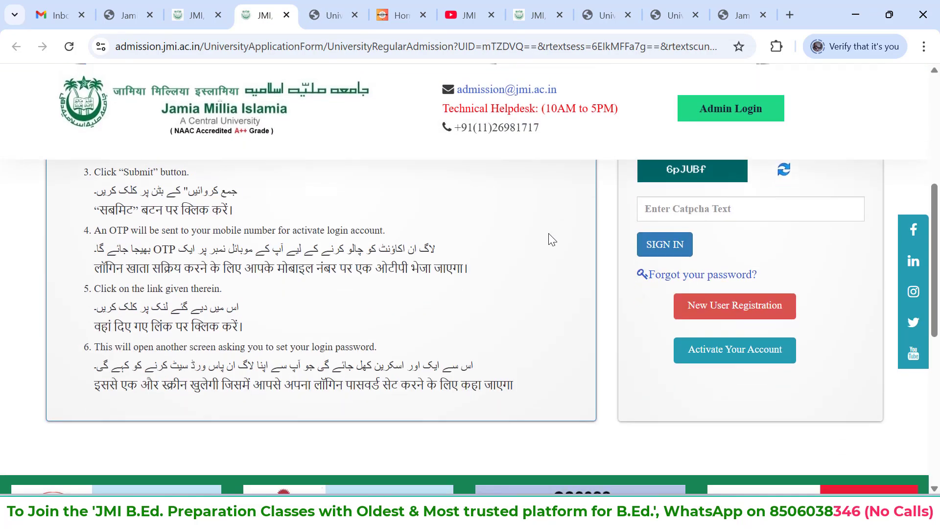
{"action": "left_click", "coordinate": [753, 306]}
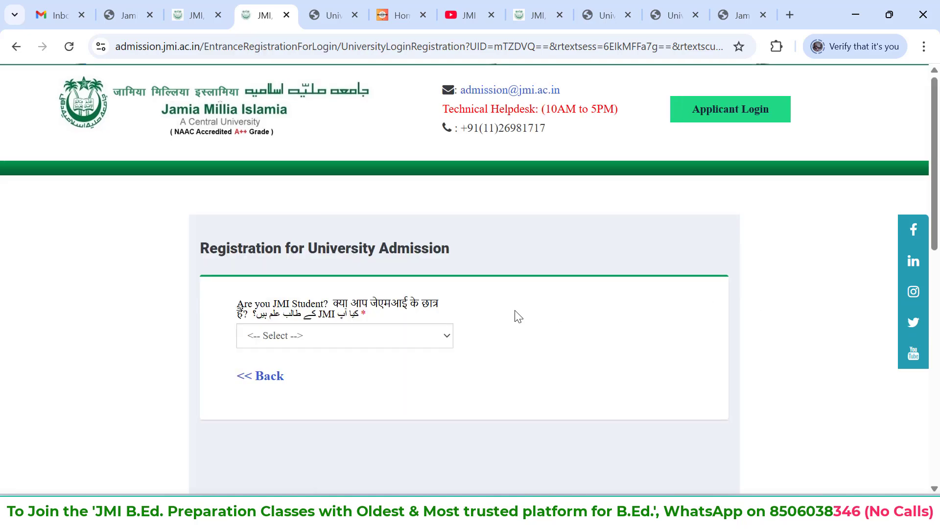
{"action": "scroll", "coordinate": [515, 315], "scroll_direction": "down", "scroll_amount": 1}
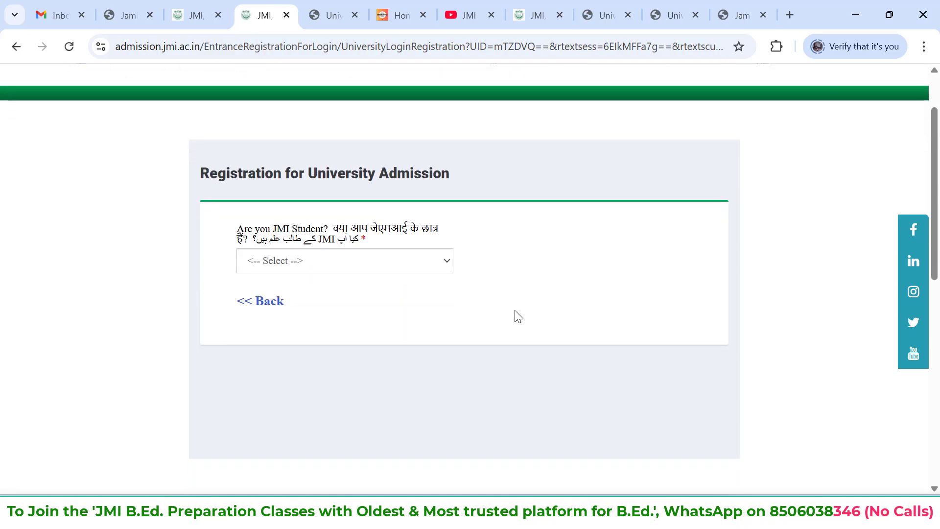
Answer No to the question about being a JMI student and look over the registration fields
{"action": "left_click", "coordinate": [403, 261]}
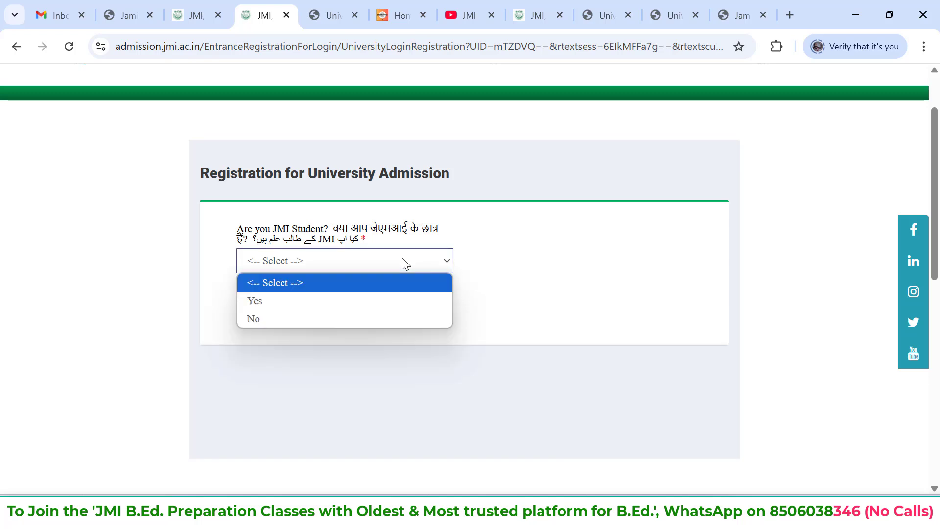
{"action": "left_click", "coordinate": [319, 319]}
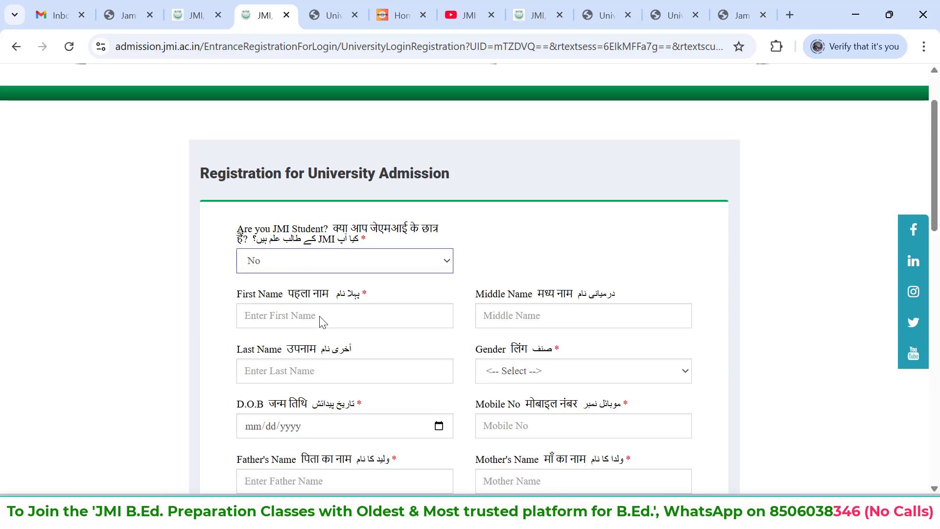
{"action": "scroll", "coordinate": [319, 319], "scroll_direction": "down", "scroll_amount": 3}
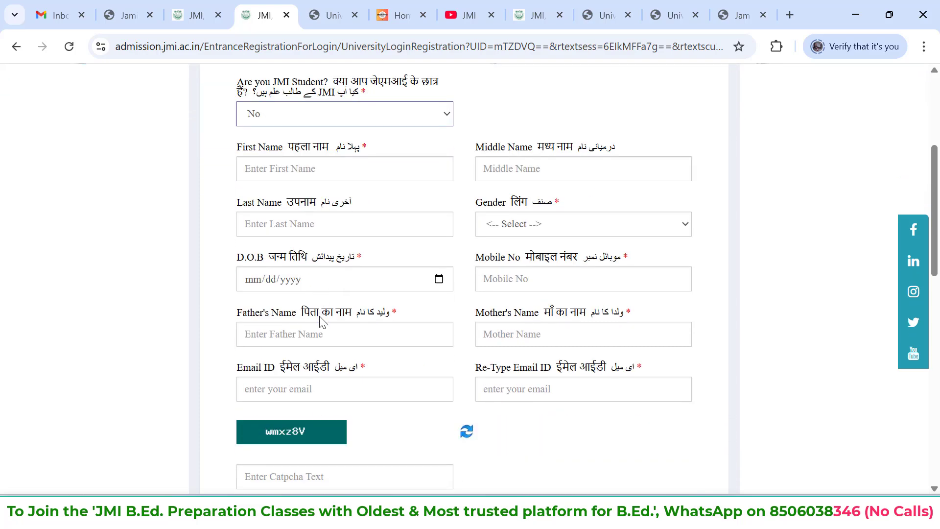
{"action": "scroll", "coordinate": [321, 321], "scroll_direction": "down", "scroll_amount": 3}
{"action": "scroll", "coordinate": [320, 321], "scroll_direction": "up", "scroll_amount": 4}
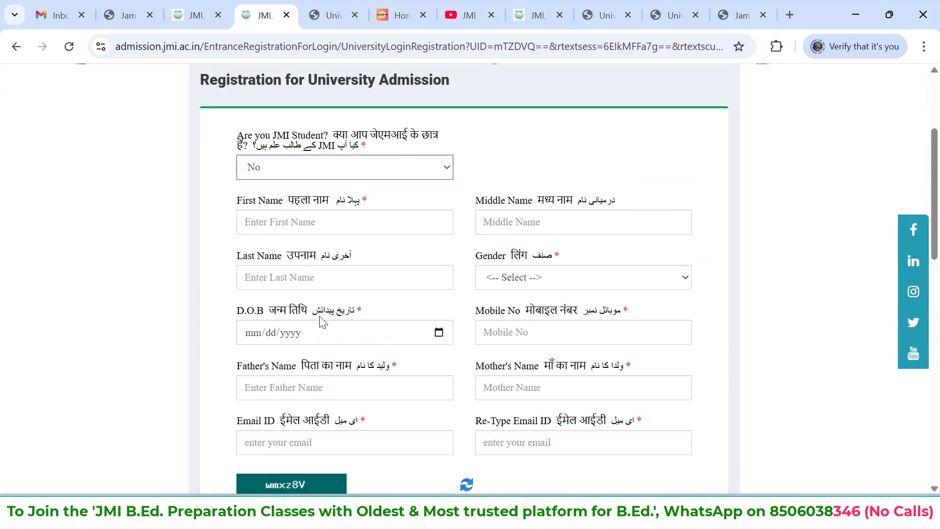
{"action": "left_click", "coordinate": [321, 223]}
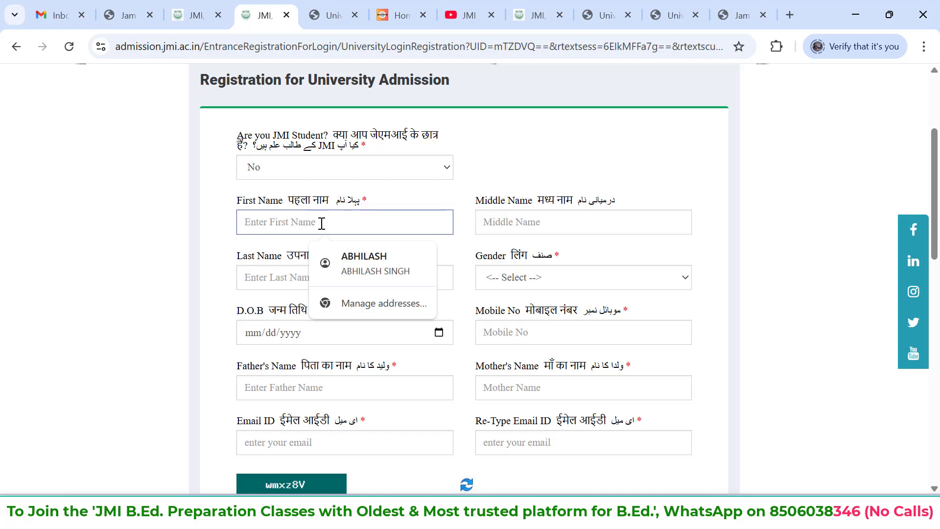
{"action": "left_click", "coordinate": [164, 211]}
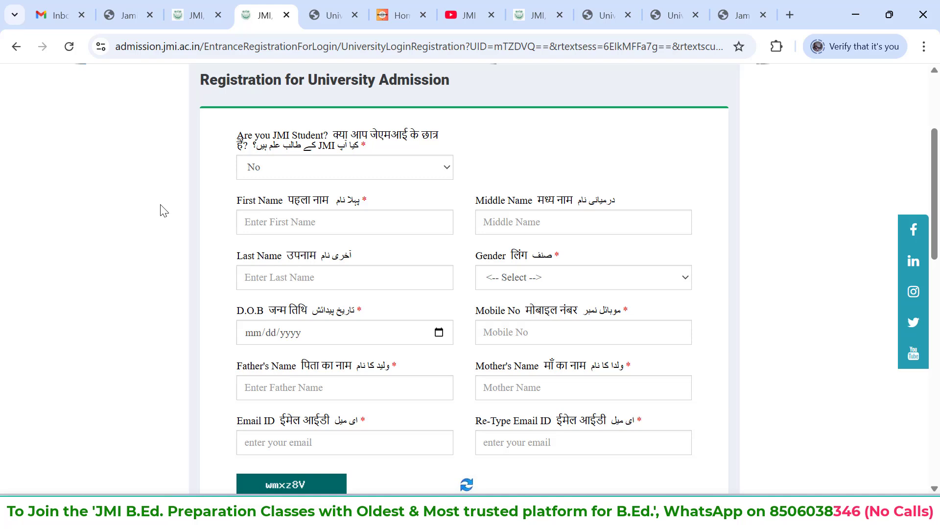
Enter Delhi as the first name and dismiss the alert about alphabetic characters
{"action": "scroll", "coordinate": [164, 211], "scroll_direction": "down", "scroll_amount": 1}
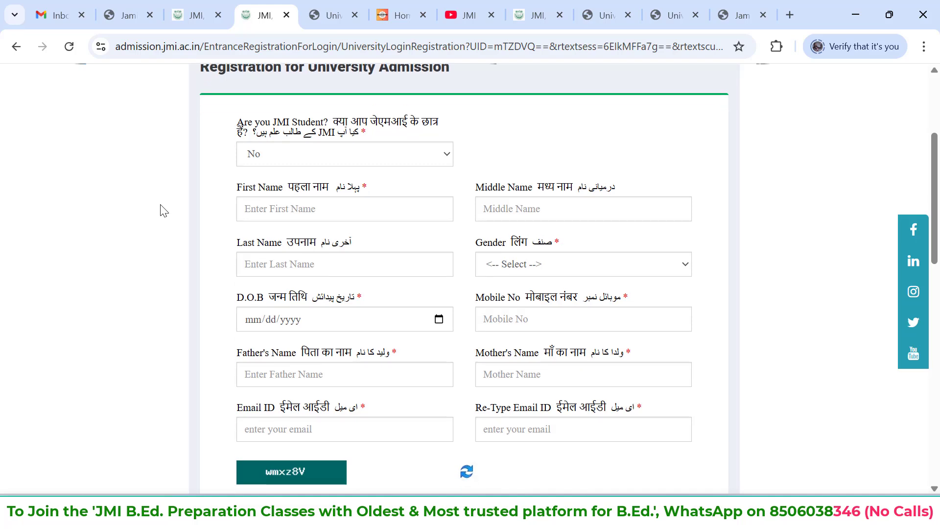
{"action": "left_click", "coordinate": [281, 215]}
{"action": "type", "text": "D"}
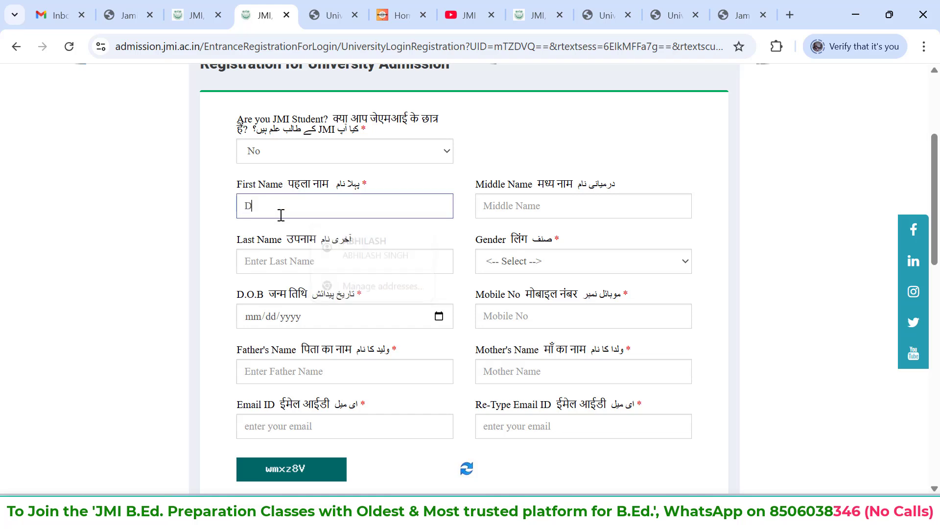
{"action": "type", "text": "elhi Bytes"}
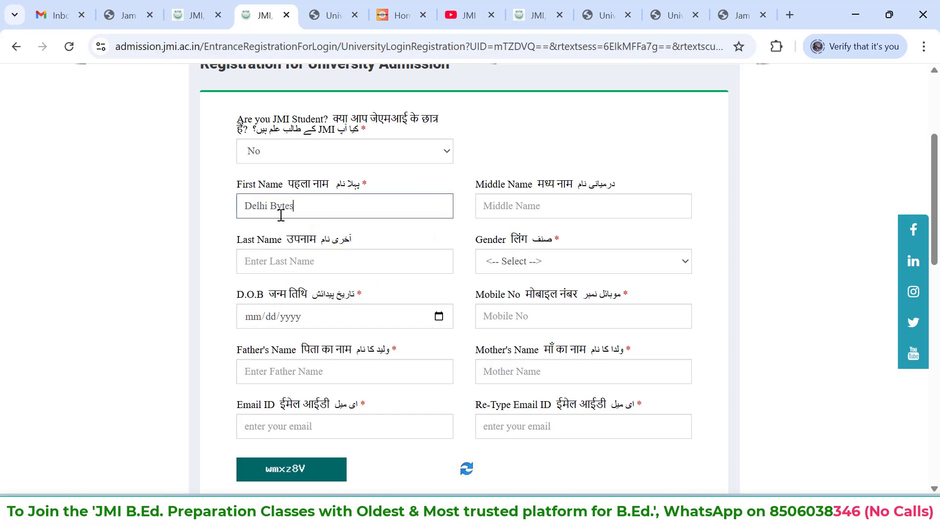
{"action": "key", "text": "BackSpace"}
{"action": "key", "text": "BackSpace"}
{"action": "key", "text": "BackSpace"}
{"action": "key", "text": "BackSpace"}
{"action": "key", "text": "BackSpace"}
{"action": "key", "text": "BackSpace"}
{"action": "left_click", "coordinate": [539, 211]}
{"action": "type", "text": "B"}
{"action": "key", "text": "BackSpace"}
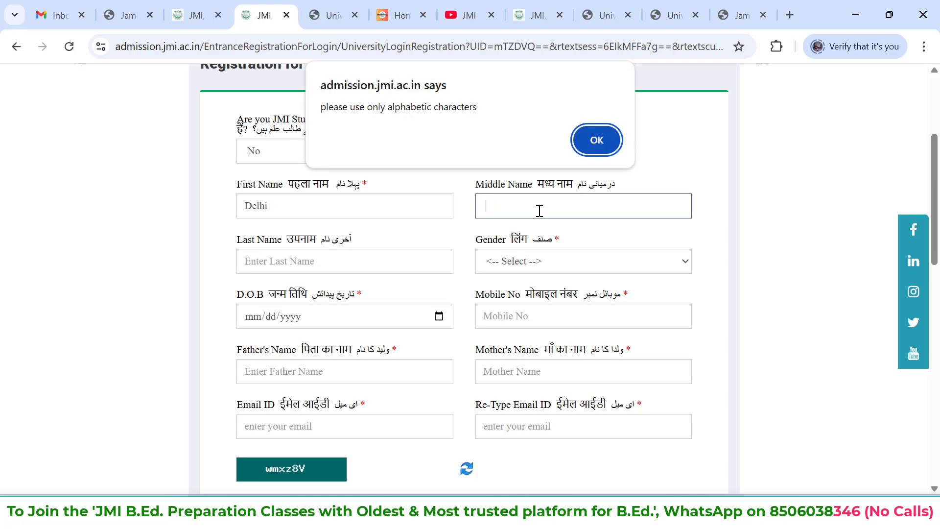
{"action": "left_click", "coordinate": [599, 150]}
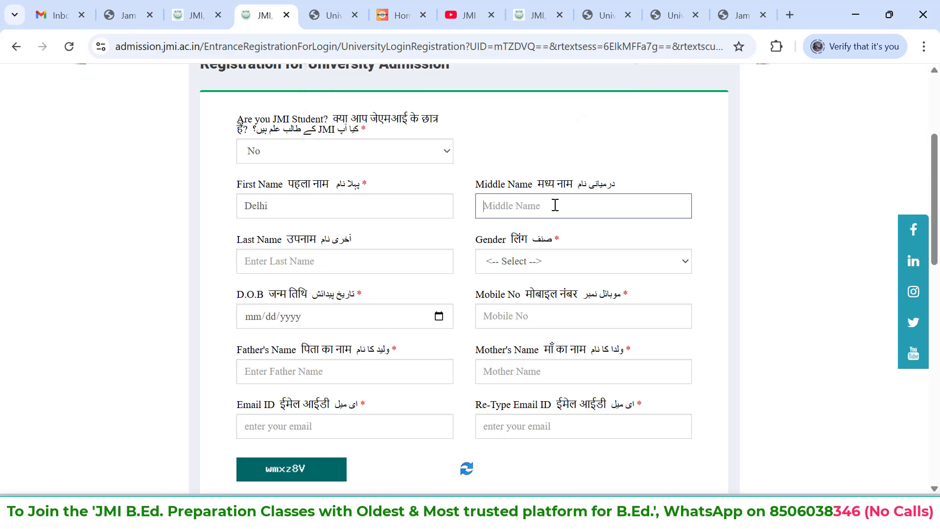
Enter BYTES as the middle name in the registration form
{"action": "type", "text": "BYTES"}
{"action": "left_click", "coordinate": [406, 199]}
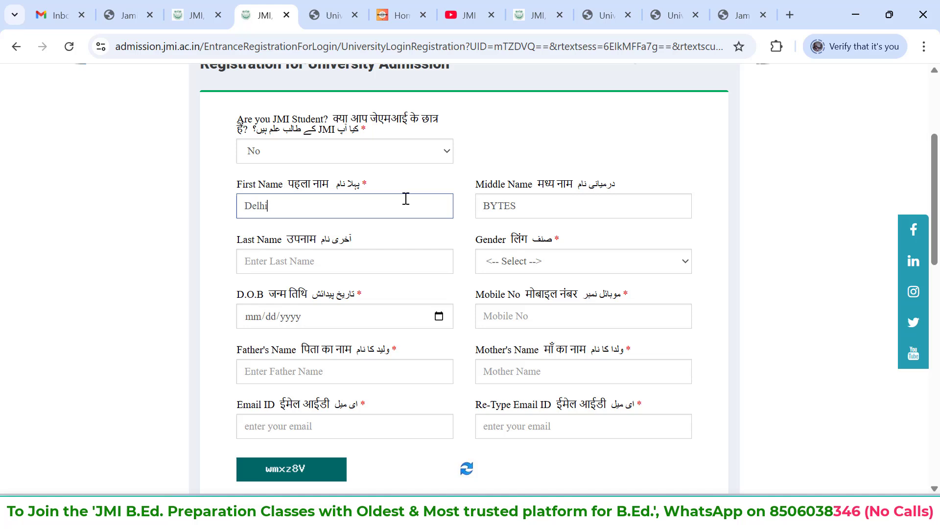
{"action": "left_click", "coordinate": [555, 209]}
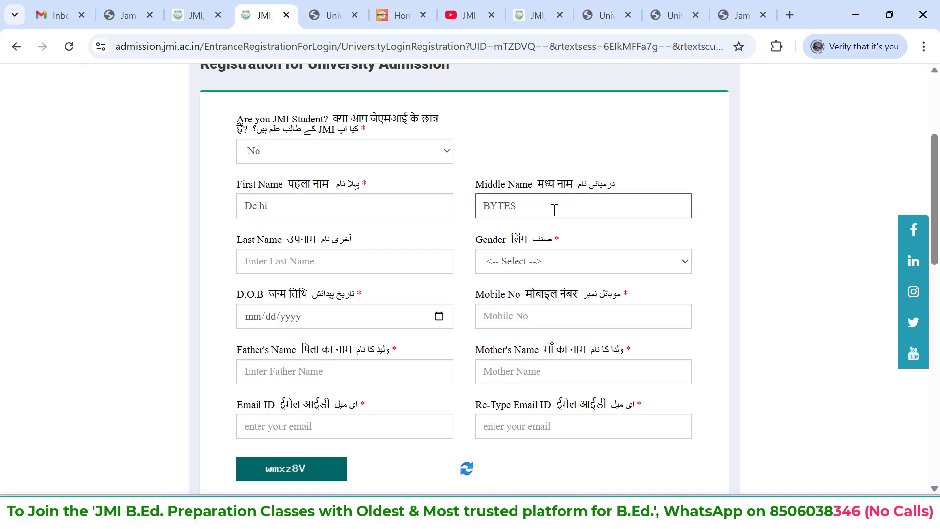
Set the applicant's gender to Male
{"action": "scroll", "coordinate": [555, 209], "scroll_direction": "down", "scroll_amount": 1}
{"action": "scroll", "coordinate": [361, 212], "scroll_direction": "down", "scroll_amount": 1}
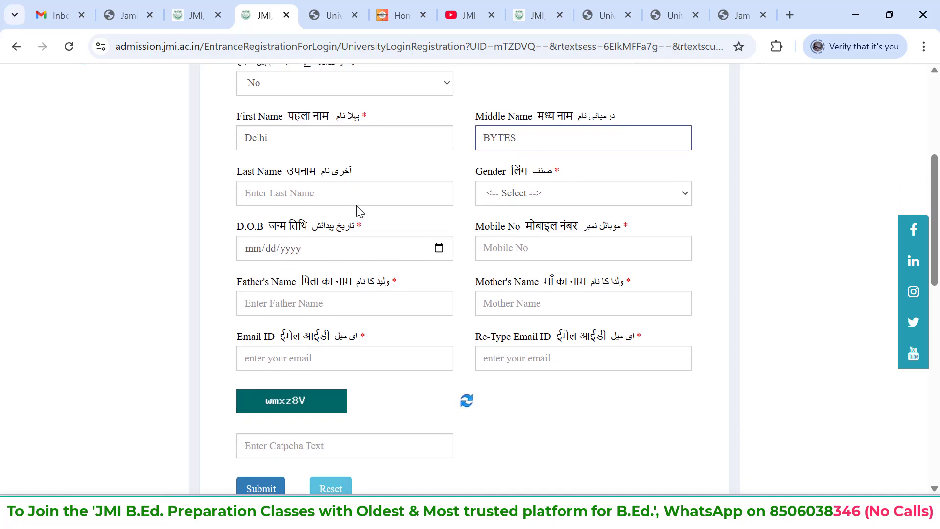
{"action": "left_click", "coordinate": [533, 192]}
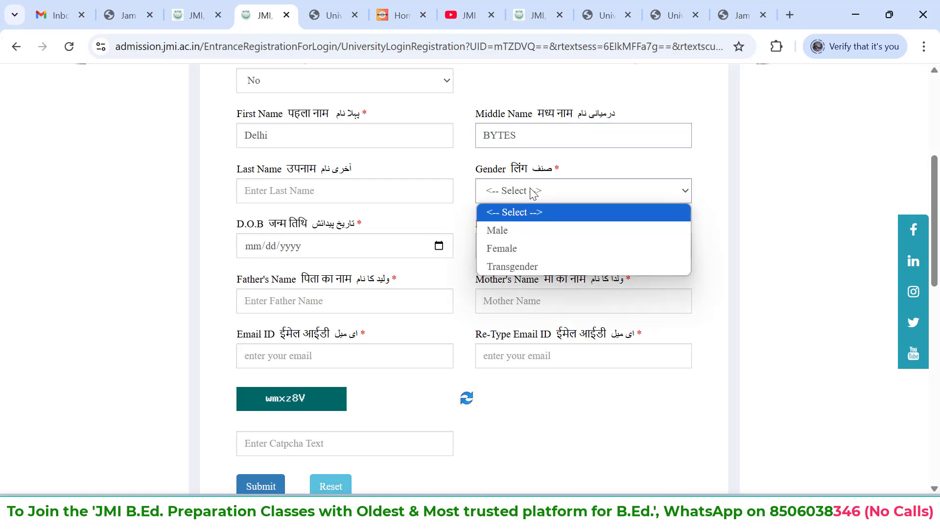
{"action": "left_click", "coordinate": [540, 231]}
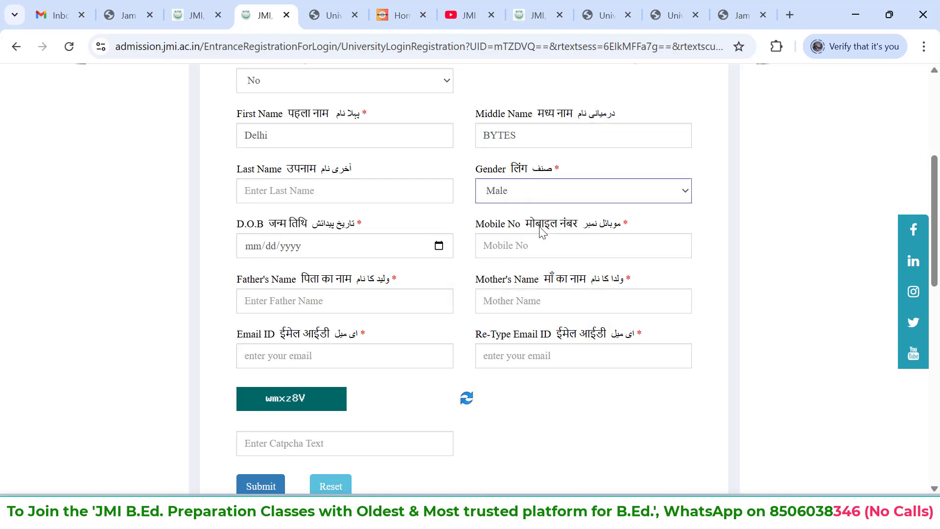
Choose the applicant's date of birth from the calendar by picking the year, month and day
{"action": "left_click", "coordinate": [439, 247]}
{"action": "left_click", "coordinate": [355, 276]}
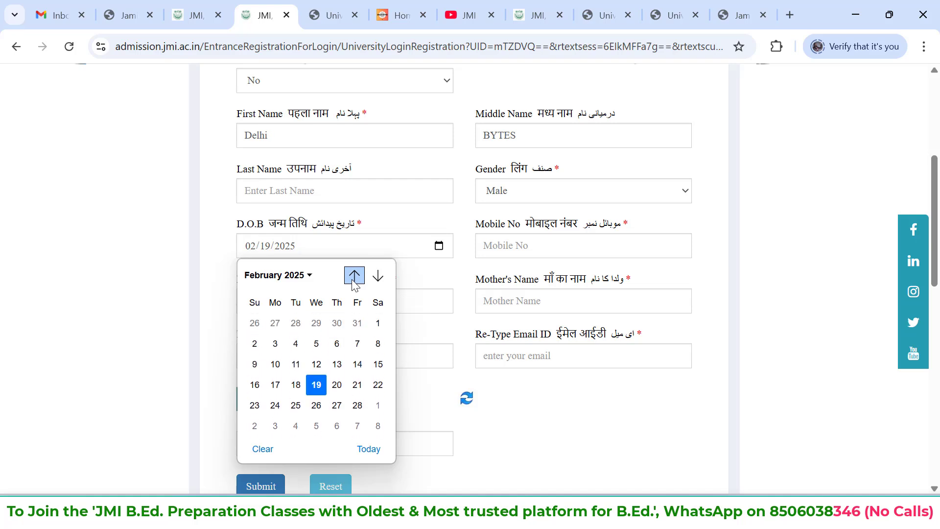
{"action": "left_click", "coordinate": [276, 275]}
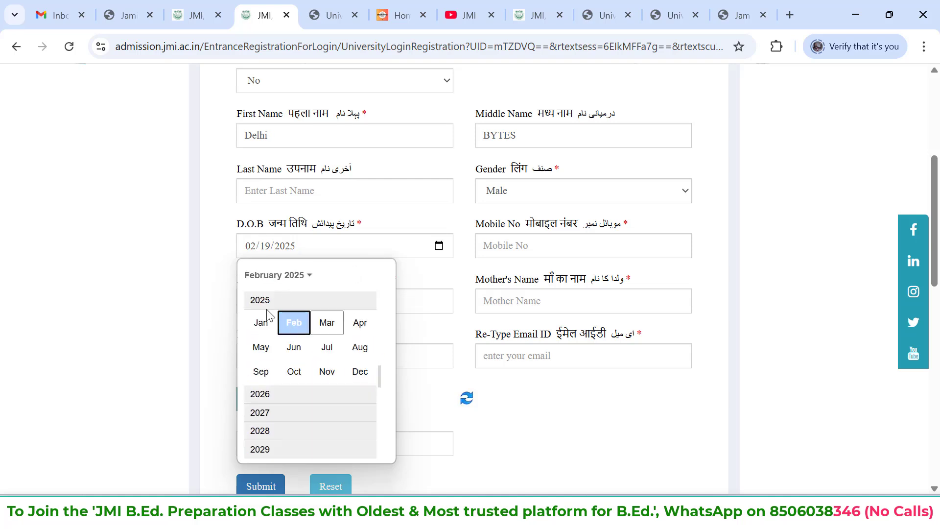
{"action": "scroll", "coordinate": [382, 387], "scroll_direction": "up", "scroll_amount": 2}
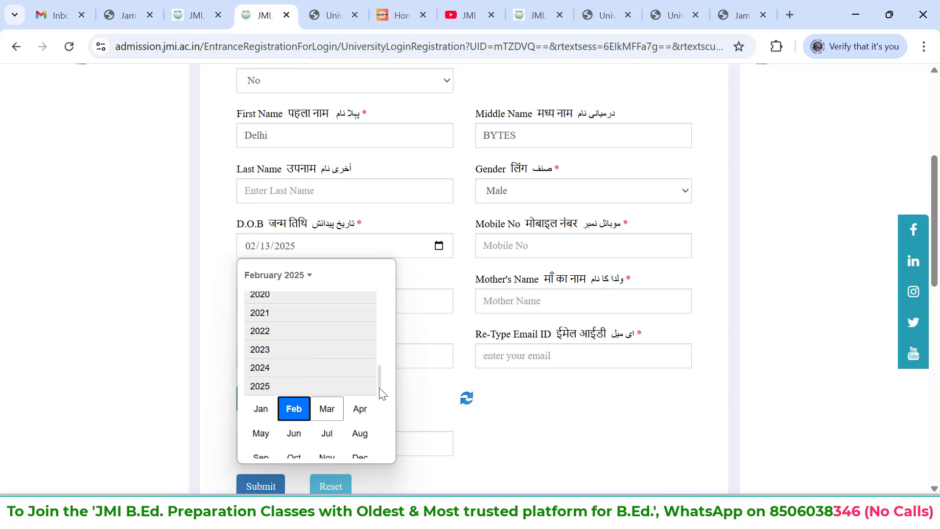
{"action": "left_click", "coordinate": [439, 245]}
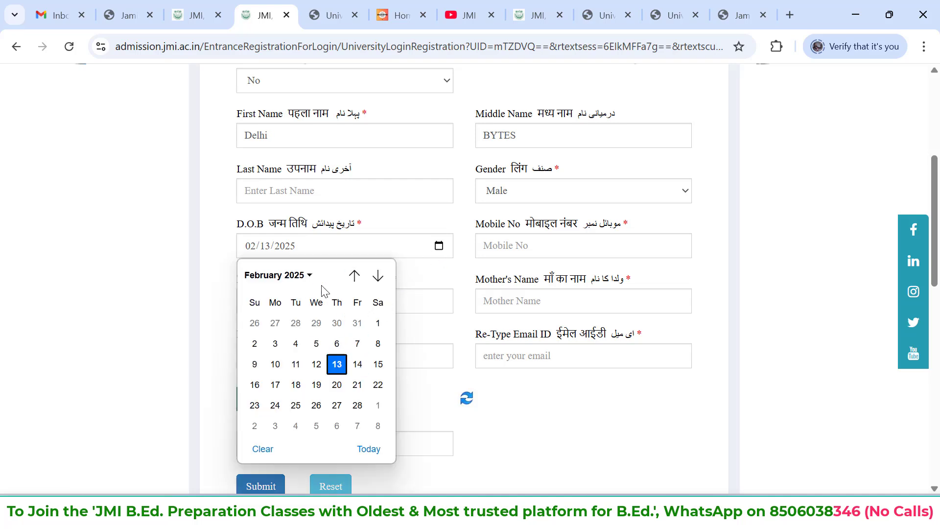
{"action": "left_click", "coordinate": [300, 277]}
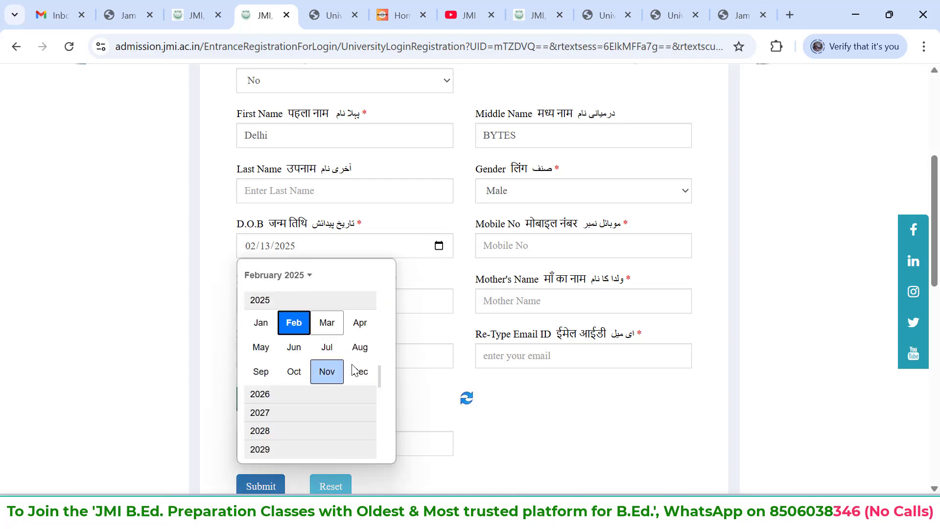
{"action": "scroll", "coordinate": [367, 378], "scroll_direction": "down", "scroll_amount": 1}
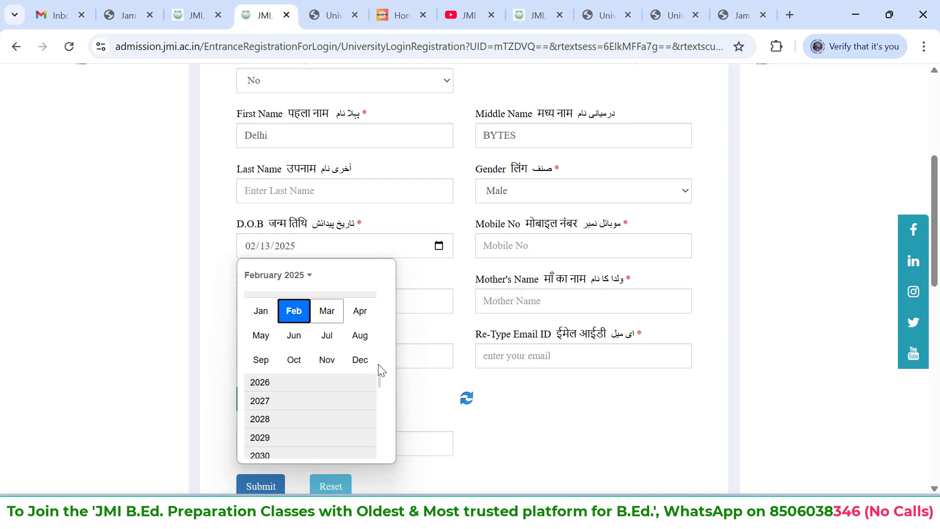
{"action": "scroll", "coordinate": [378, 363], "scroll_direction": "up", "scroll_amount": 3}
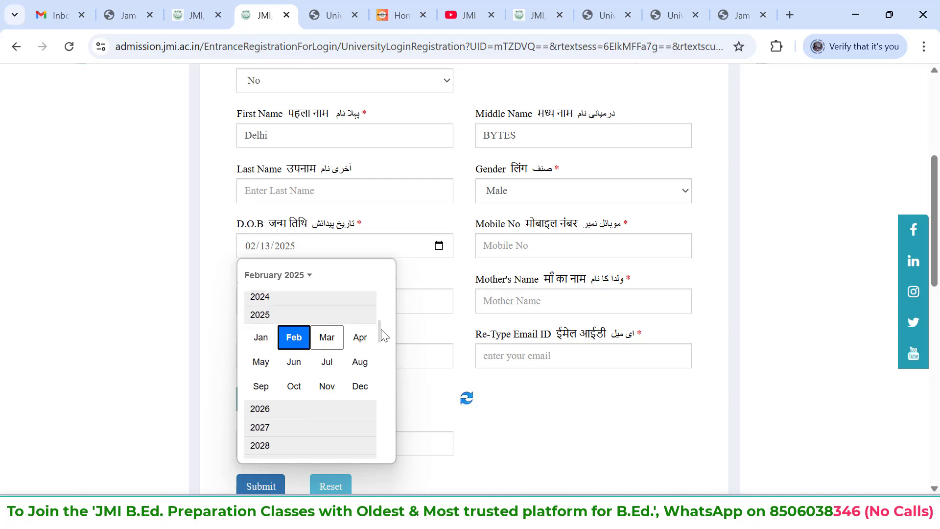
{"action": "scroll", "coordinate": [383, 319], "scroll_direction": "up", "scroll_amount": 5}
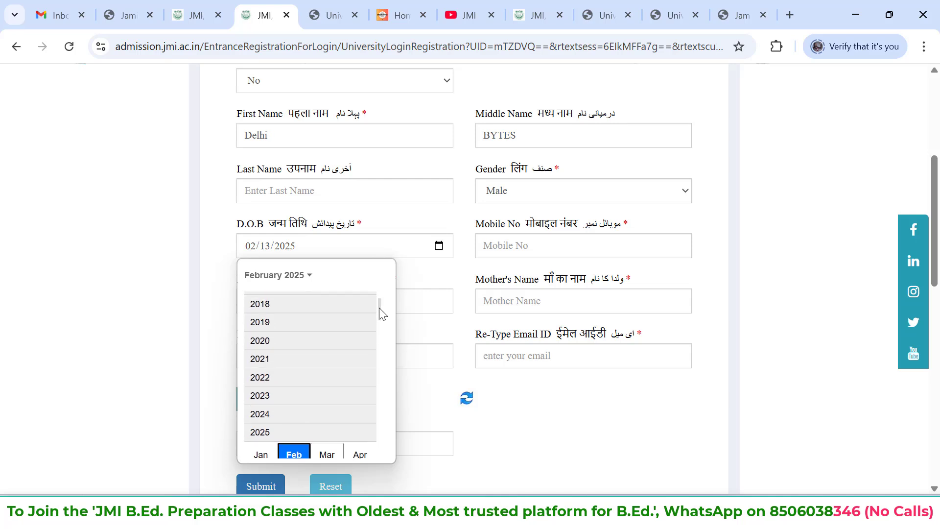
{"action": "scroll", "coordinate": [382, 308], "scroll_direction": "up", "scroll_amount": 6}
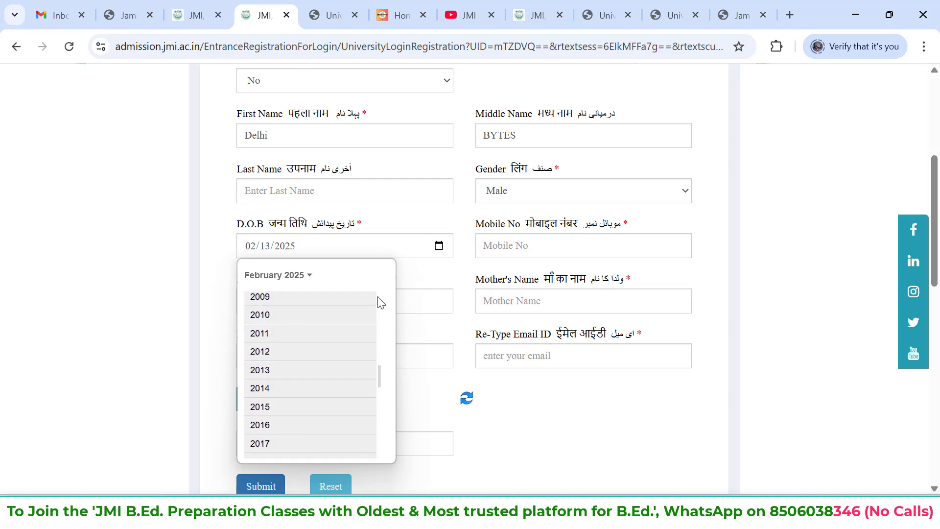
{"action": "scroll", "coordinate": [380, 302], "scroll_direction": "up", "scroll_amount": 6}
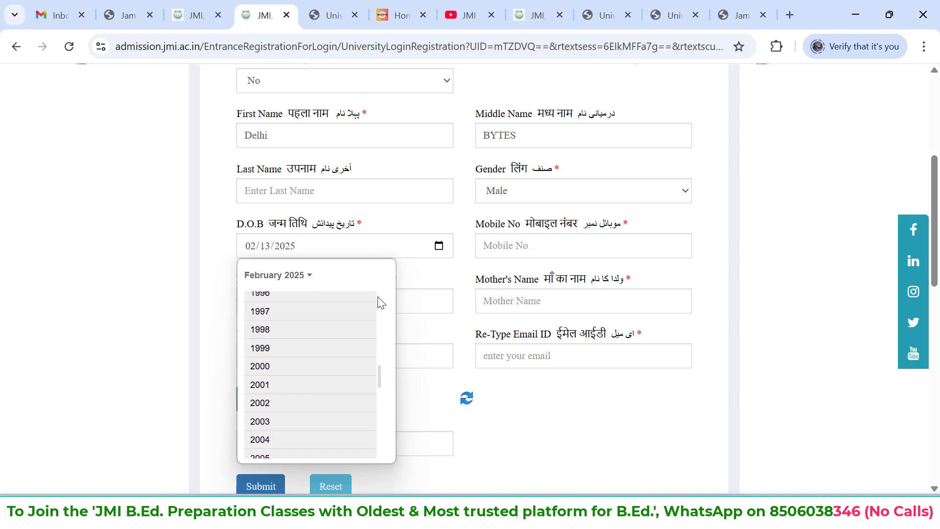
{"action": "left_click", "coordinate": [287, 330]}
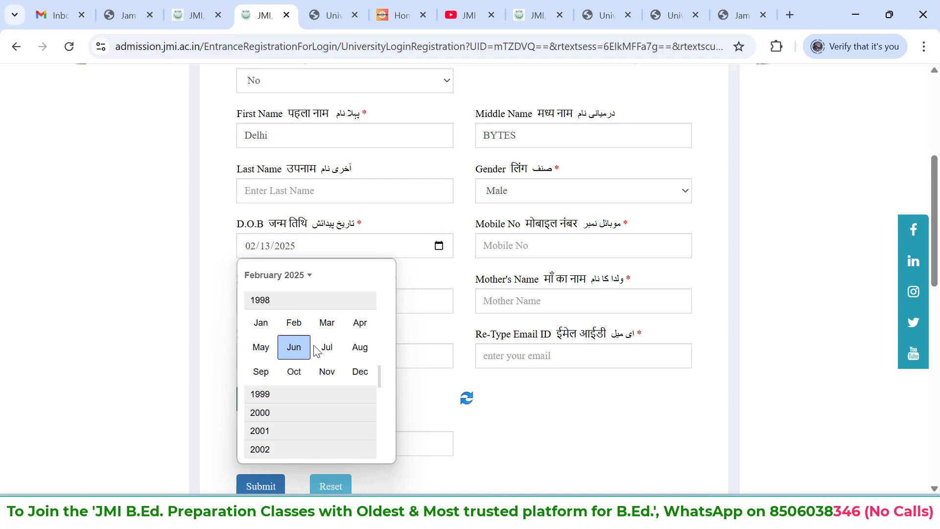
{"action": "left_click", "coordinate": [356, 374]}
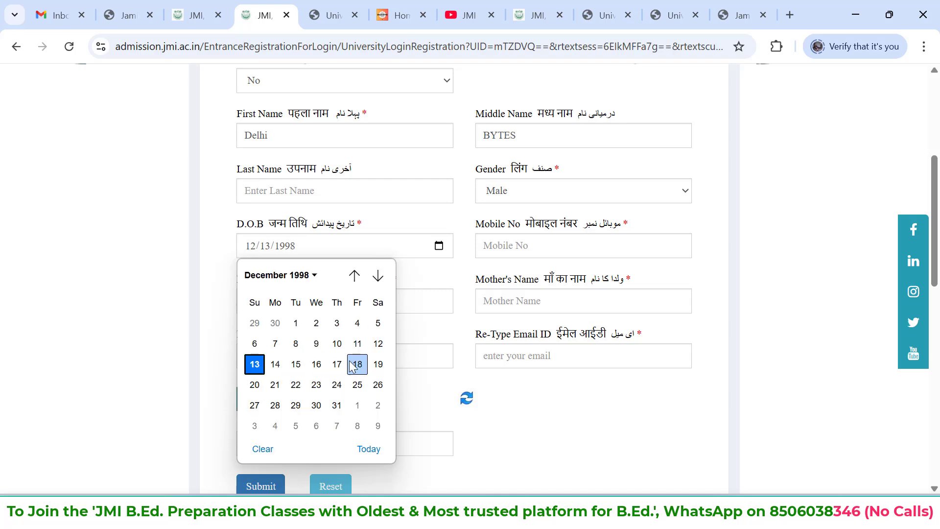
{"action": "left_click", "coordinate": [315, 404]}
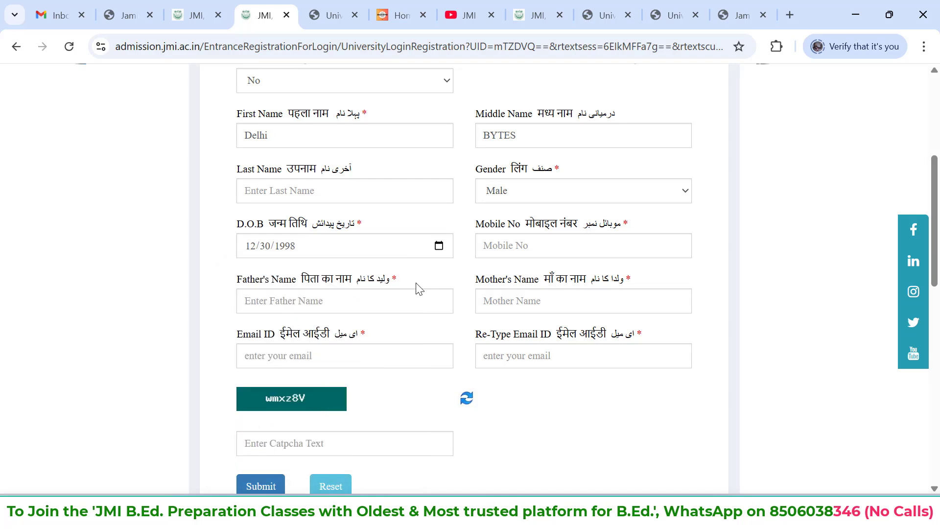
Fill in the mobile number, both parents' names, the email address in both email fields and the captcha text
{"action": "left_click", "coordinate": [557, 250]}
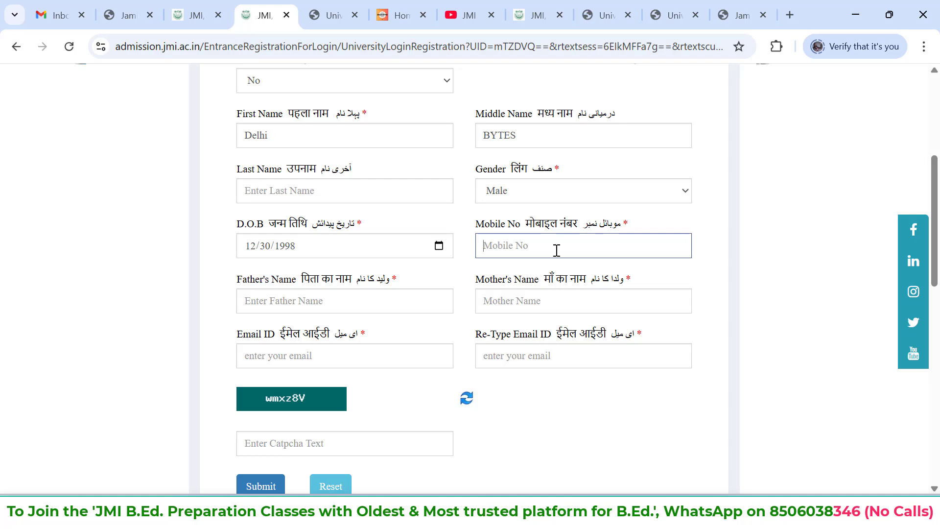
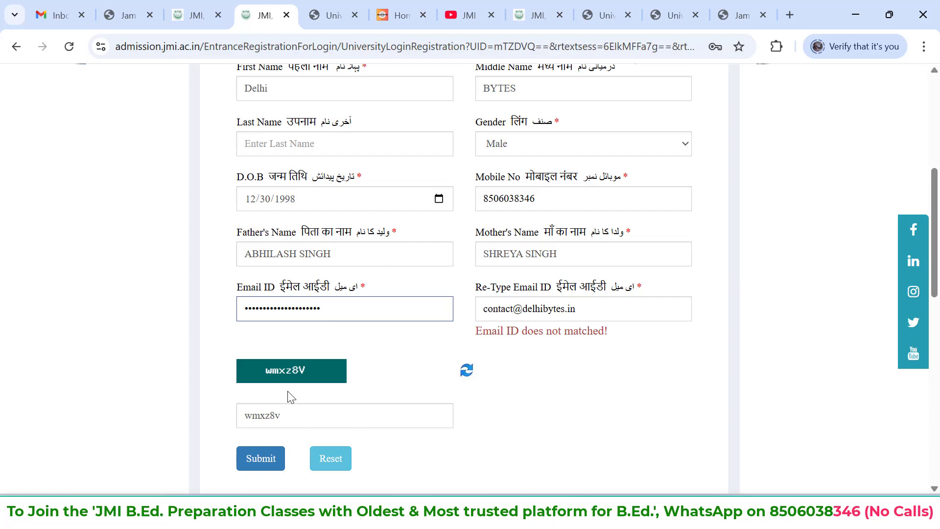
Submit the registration form, review the entered details and confirm them
{"action": "left_click", "coordinate": [264, 463]}
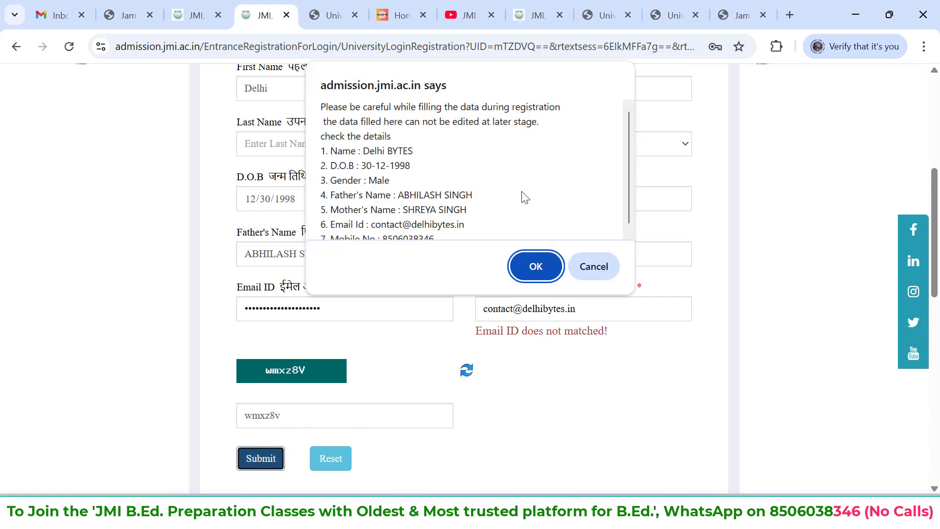
{"action": "scroll", "coordinate": [524, 196], "scroll_direction": "down", "scroll_amount": 1}
{"action": "scroll", "coordinate": [526, 197], "scroll_direction": "up", "scroll_amount": 1}
{"action": "scroll", "coordinate": [463, 176], "scroll_direction": "down", "scroll_amount": 1}
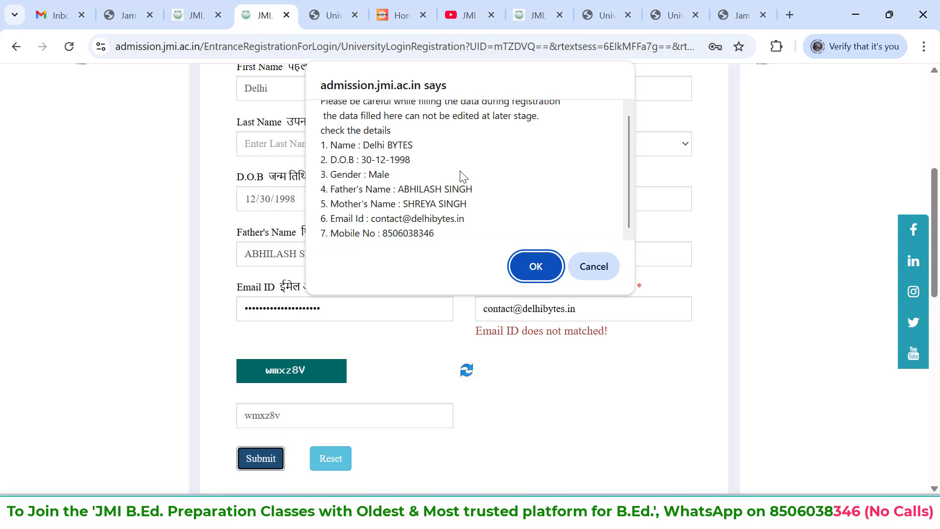
{"action": "left_click", "coordinate": [531, 268]}
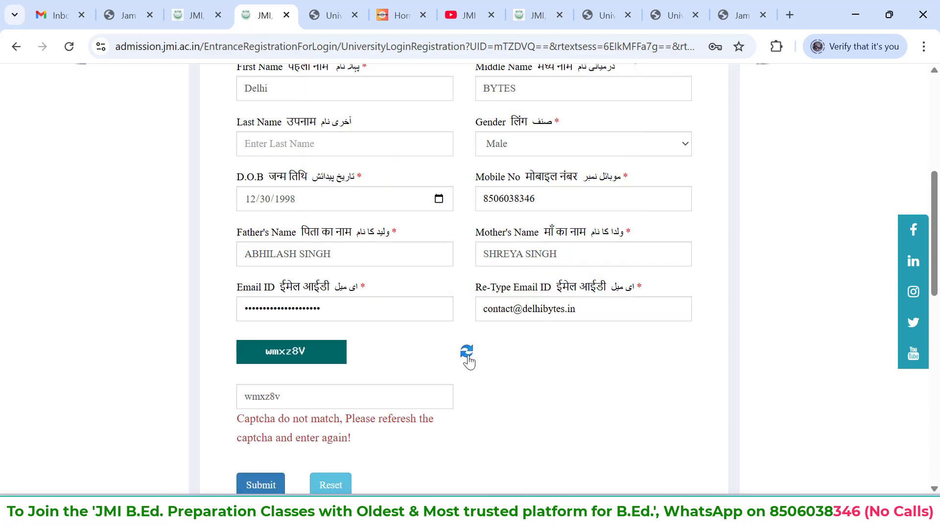
{"action": "scroll", "coordinate": [466, 367], "scroll_direction": "down", "scroll_amount": 1}
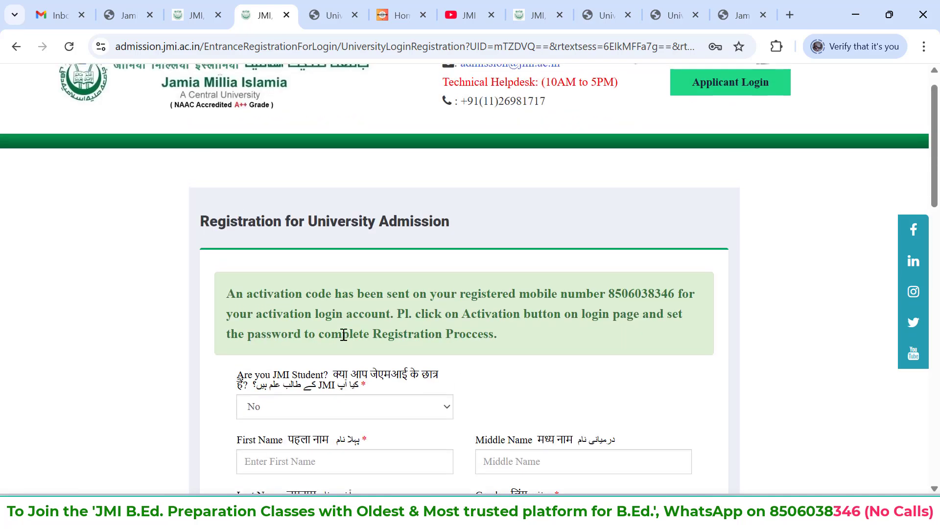
Return to the applicant login page and open the account activation form
{"action": "scroll", "coordinate": [343, 335], "scroll_direction": "up", "scroll_amount": 1}
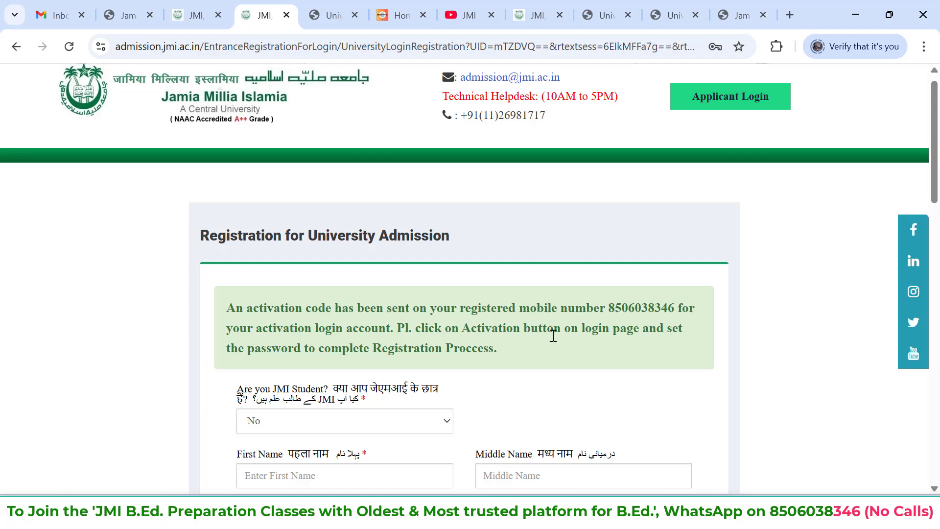
{"action": "scroll", "coordinate": [553, 336], "scroll_direction": "down", "scroll_amount": 1}
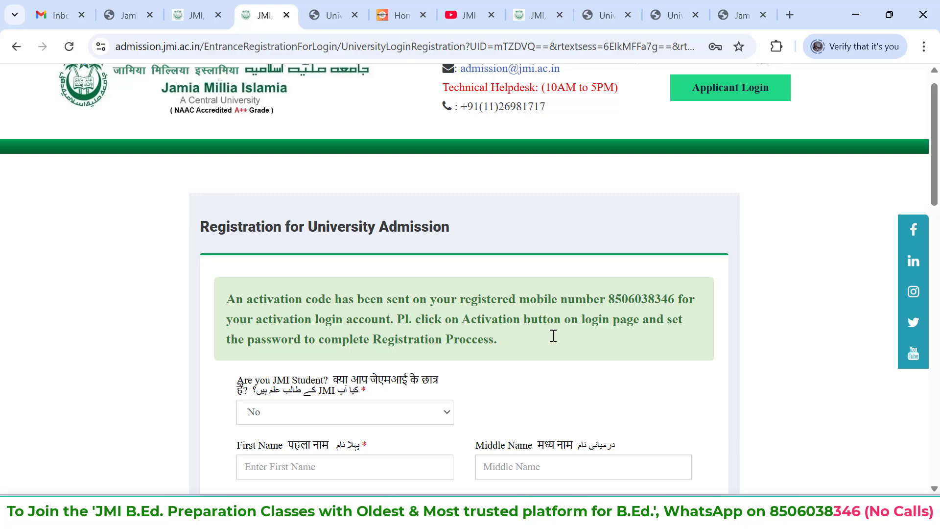
{"action": "scroll", "coordinate": [554, 336], "scroll_direction": "up", "scroll_amount": 1}
{"action": "scroll", "coordinate": [554, 336], "scroll_direction": "down", "scroll_amount": 12}
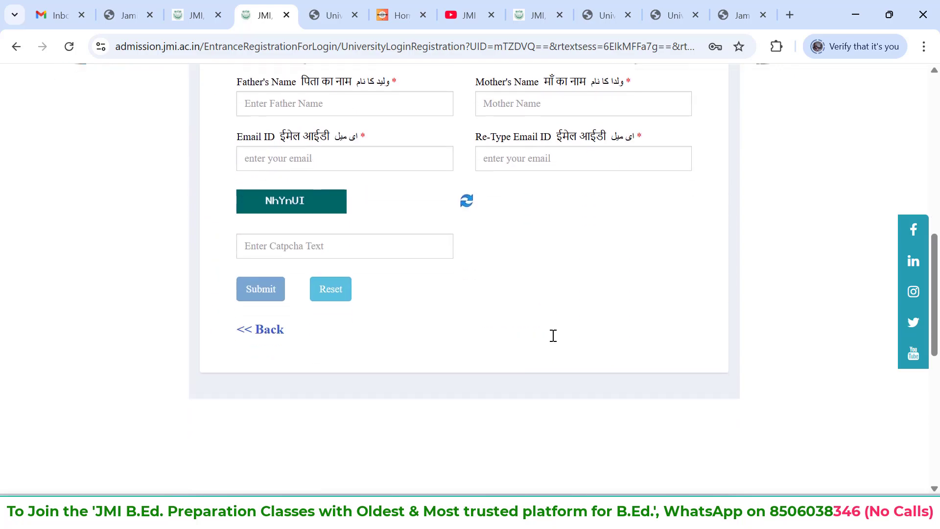
{"action": "scroll", "coordinate": [554, 336], "scroll_direction": "up", "scroll_amount": 13}
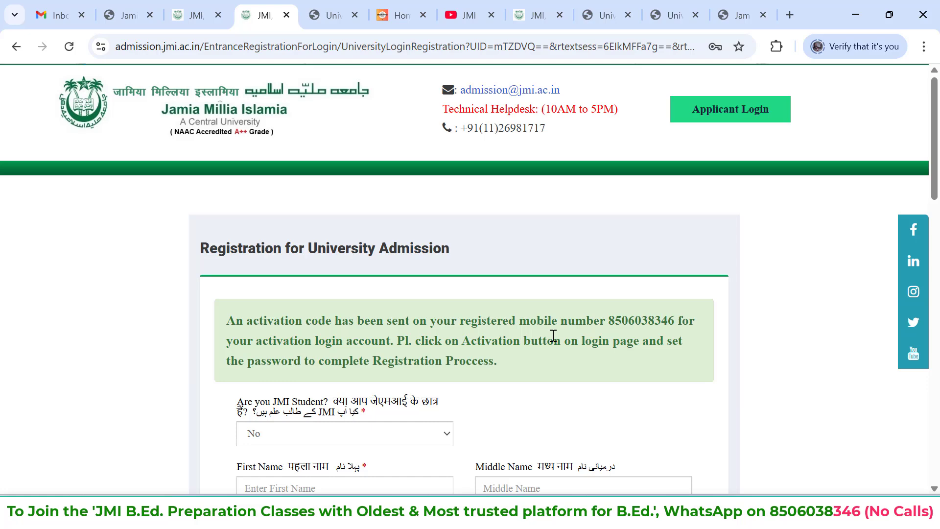
{"action": "left_click", "coordinate": [742, 112]}
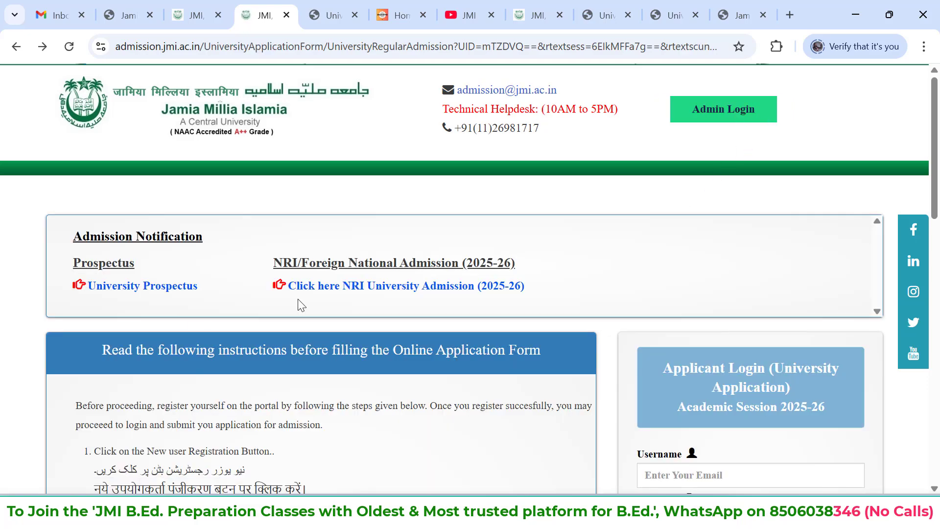
{"action": "scroll", "coordinate": [298, 299], "scroll_direction": "down", "scroll_amount": 1}
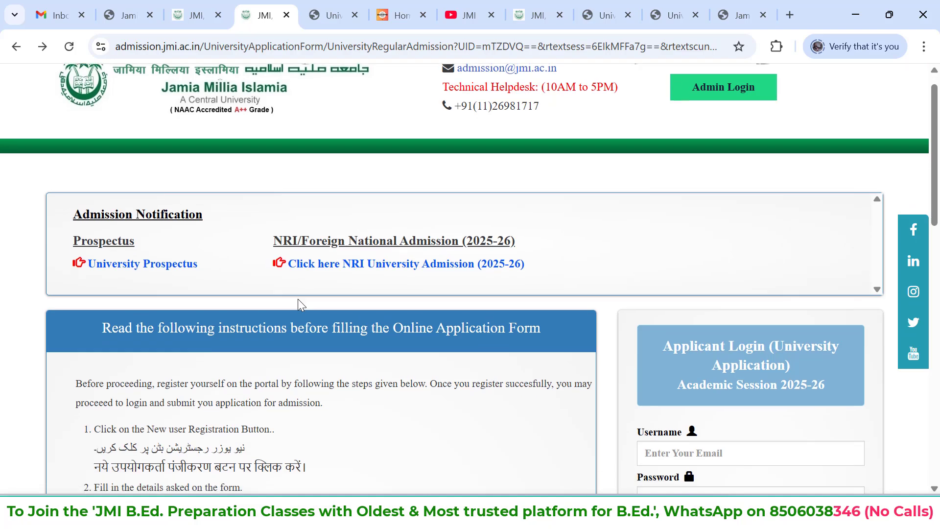
{"action": "scroll", "coordinate": [298, 299], "scroll_direction": "up", "scroll_amount": 1}
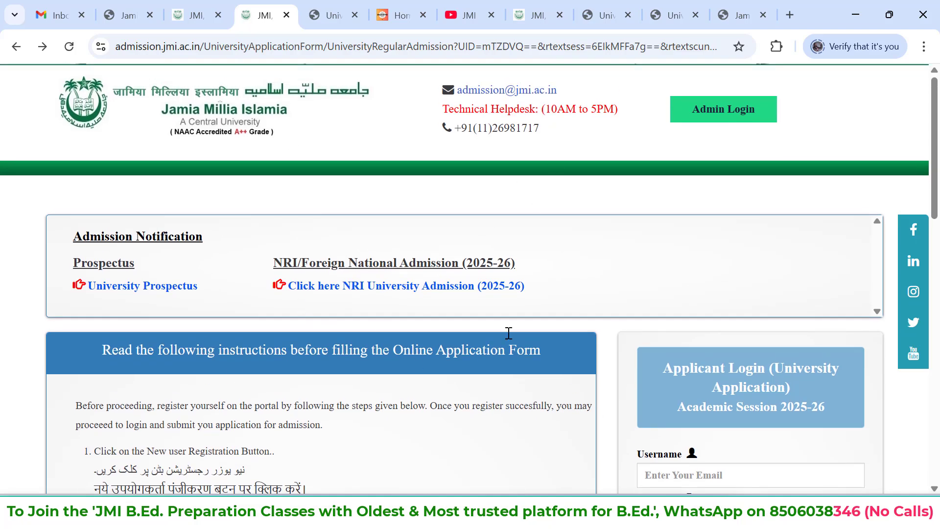
{"action": "scroll", "coordinate": [508, 331], "scroll_direction": "down", "scroll_amount": 6}
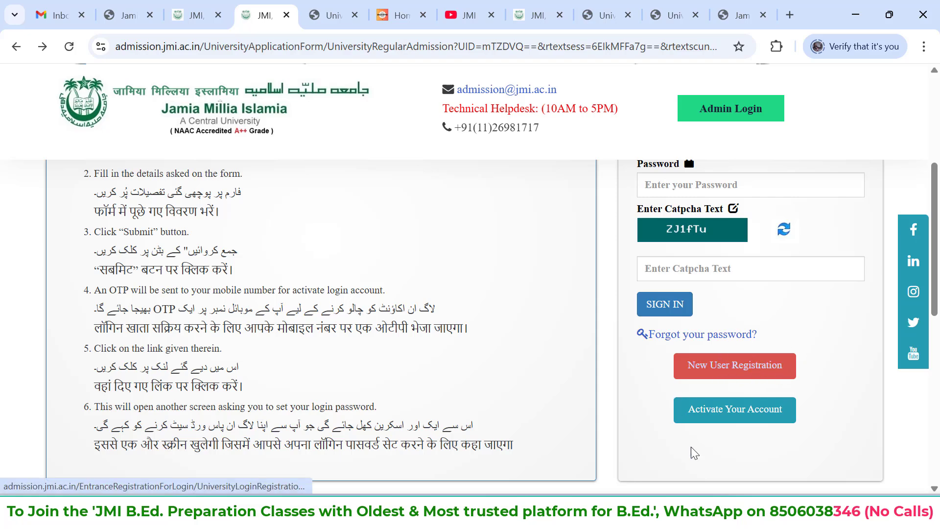
{"action": "left_click", "coordinate": [741, 417]}
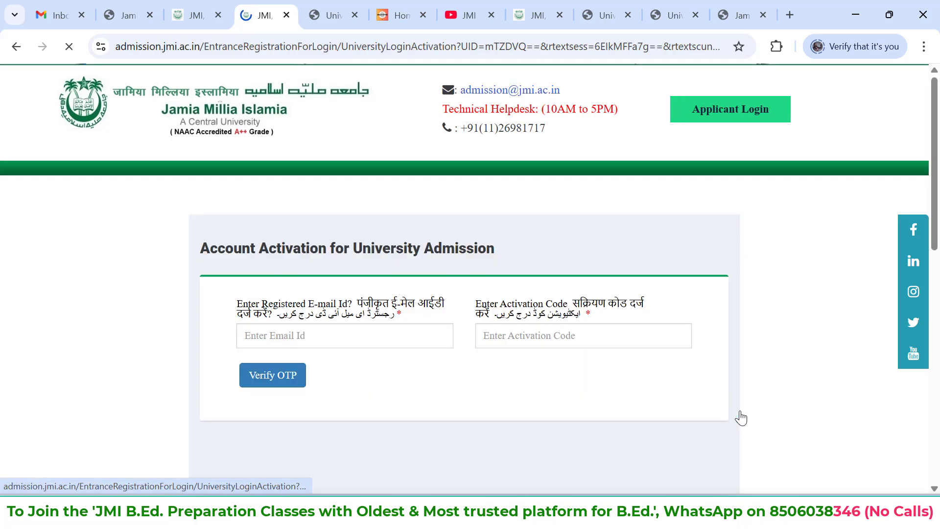
Enter the registered email address in the account activation form
{"action": "left_click", "coordinate": [357, 337]}
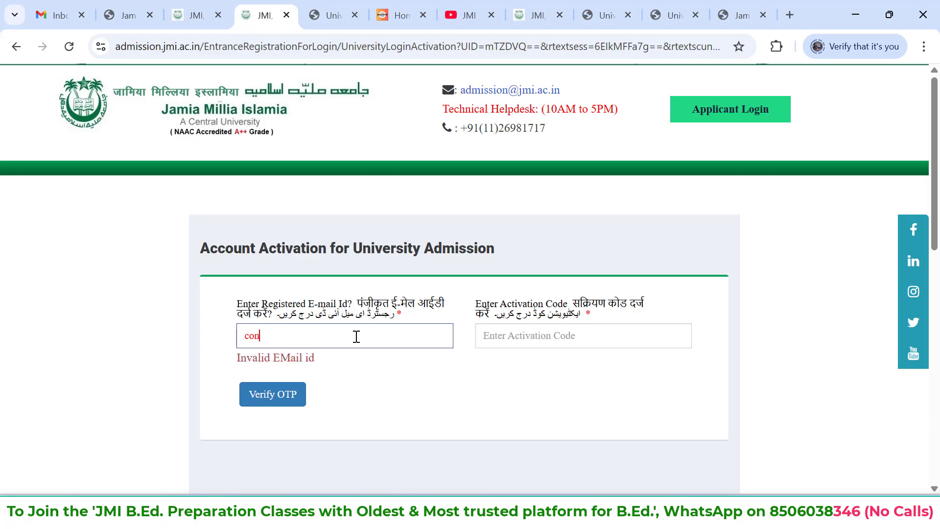
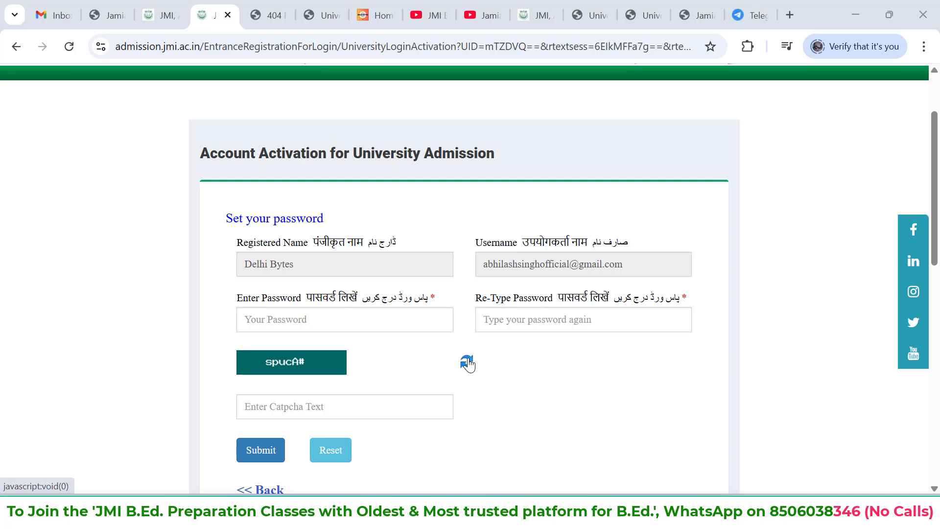
Enter a new account password and repeat it in the re-type password field
{"action": "scroll", "coordinate": [468, 362], "scroll_direction": "down", "scroll_amount": 1}
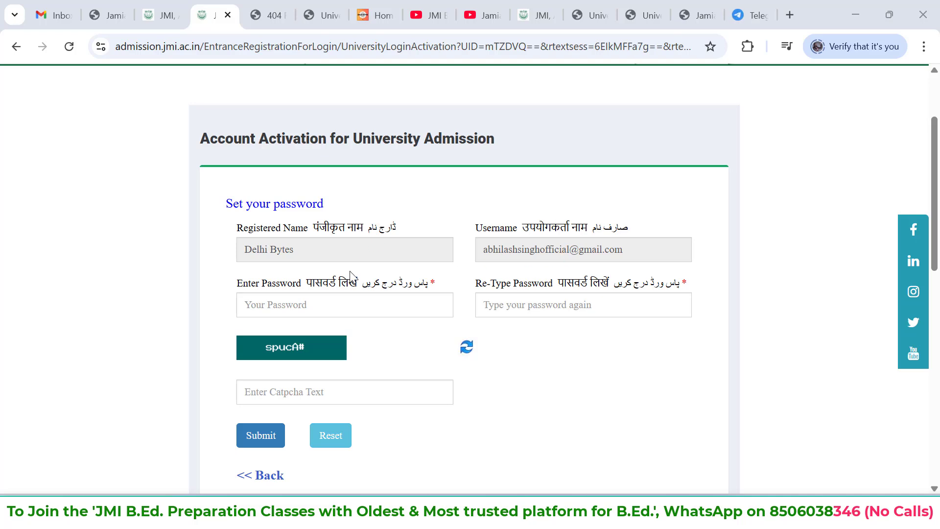
{"action": "left_click", "coordinate": [297, 310]}
{"action": "type", "text": "•••••••"}
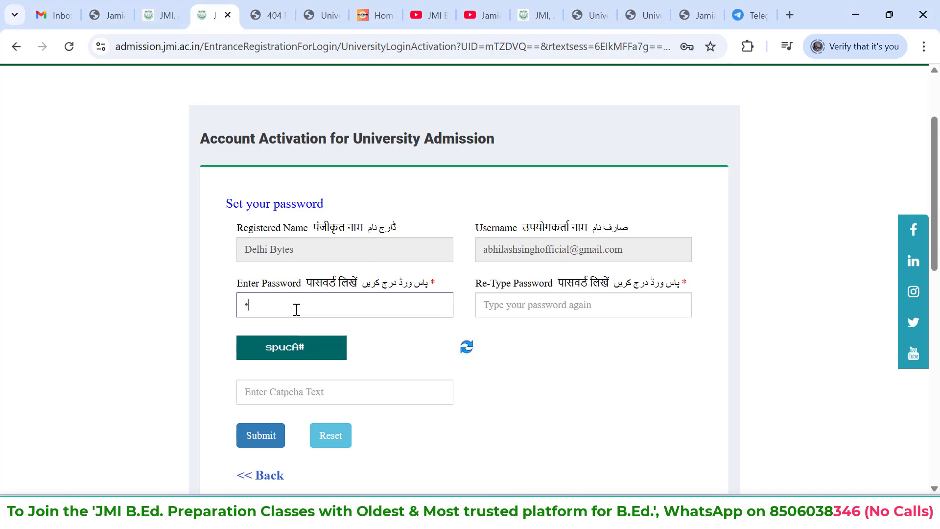
{"action": "type", "text": "•••"}
{"action": "left_click", "coordinate": [531, 315]}
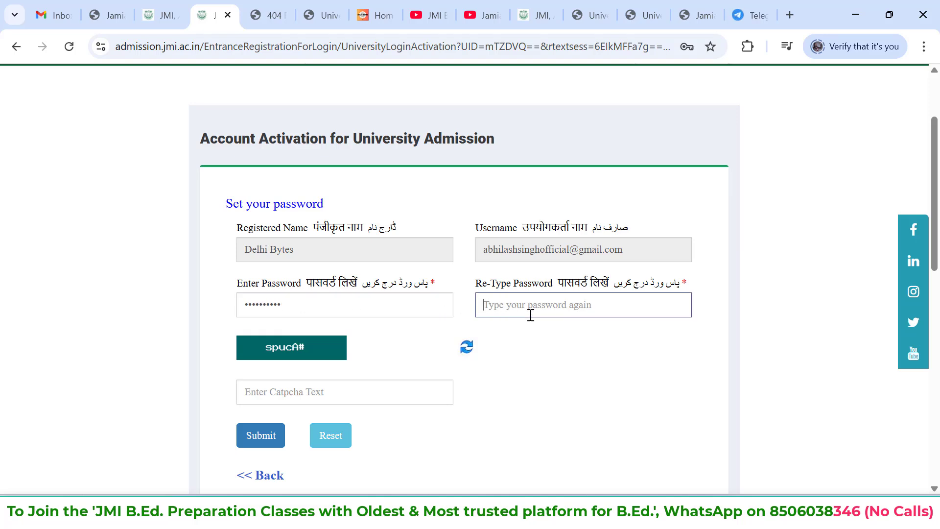
{"action": "type", "text": "••••••••••"}
Enter the displayed captcha text and submit the account activation form
{"action": "left_click", "coordinate": [363, 384]}
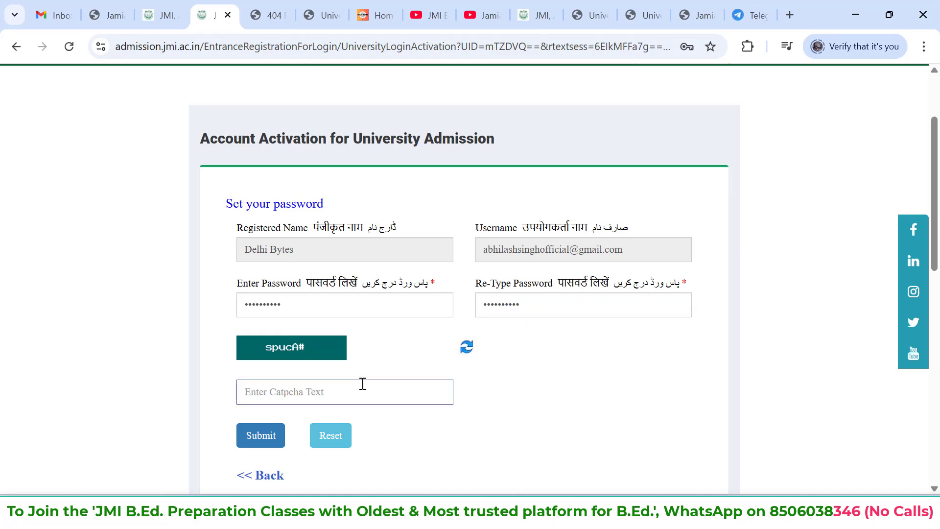
{"action": "type", "text": "spucA#"}
{"action": "left_click", "coordinate": [260, 435]}
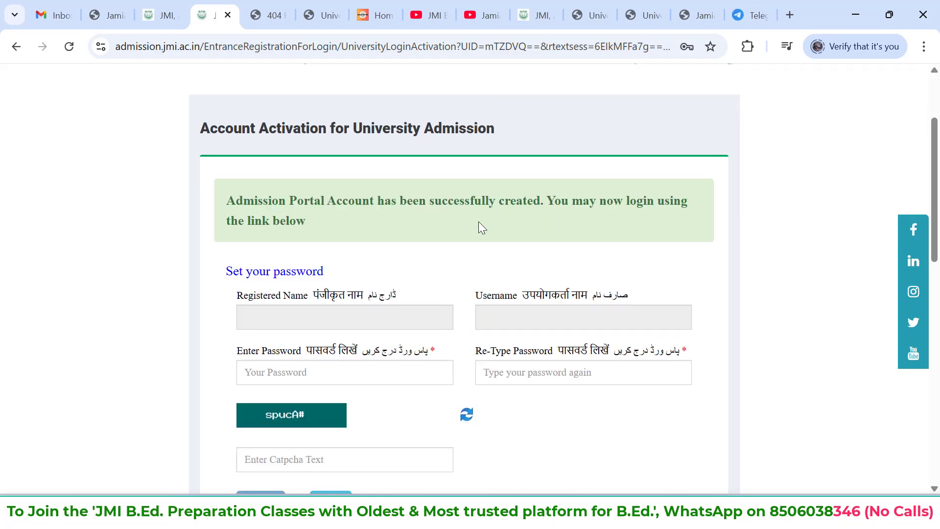
Review the activation result and go back to the applicant login page
{"action": "scroll", "coordinate": [479, 222], "scroll_direction": "down", "scroll_amount": 1}
{"action": "scroll", "coordinate": [482, 228], "scroll_direction": "down", "scroll_amount": 4}
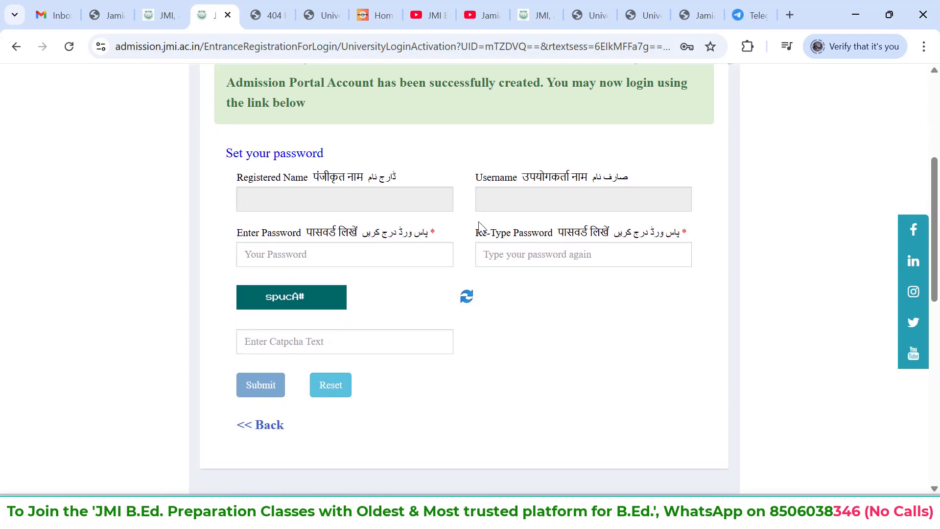
{"action": "scroll", "coordinate": [481, 227], "scroll_direction": "up", "scroll_amount": 2}
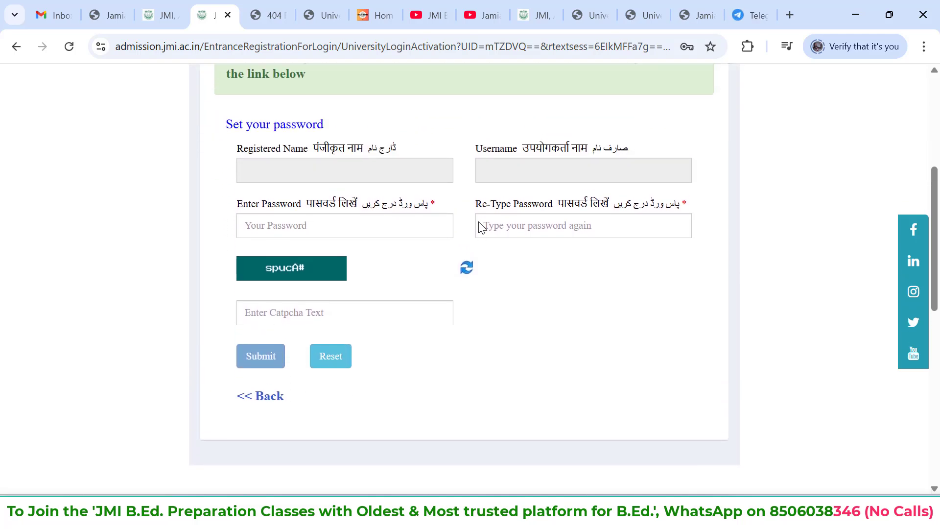
{"action": "scroll", "coordinate": [483, 228], "scroll_direction": "down", "scroll_amount": 3}
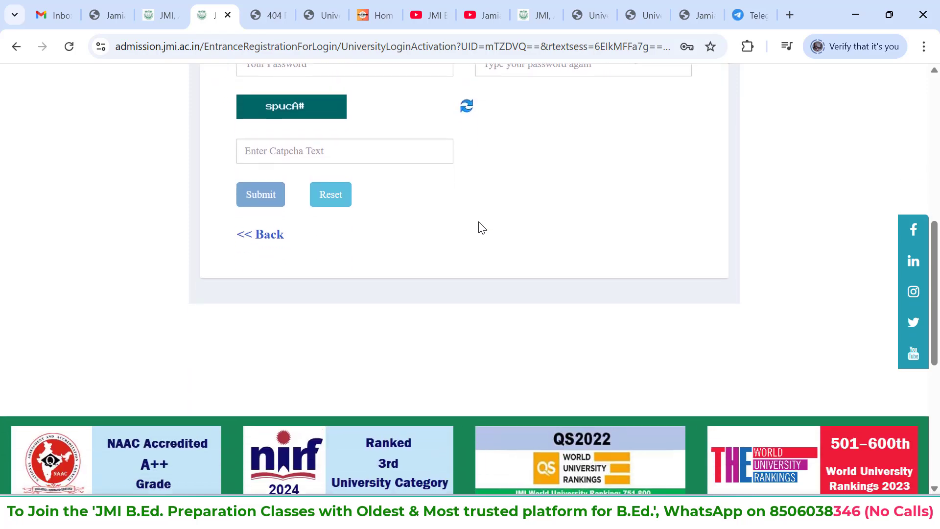
{"action": "scroll", "coordinate": [482, 228], "scroll_direction": "up", "scroll_amount": 8}
{"action": "scroll", "coordinate": [479, 226], "scroll_direction": "down", "scroll_amount": 4}
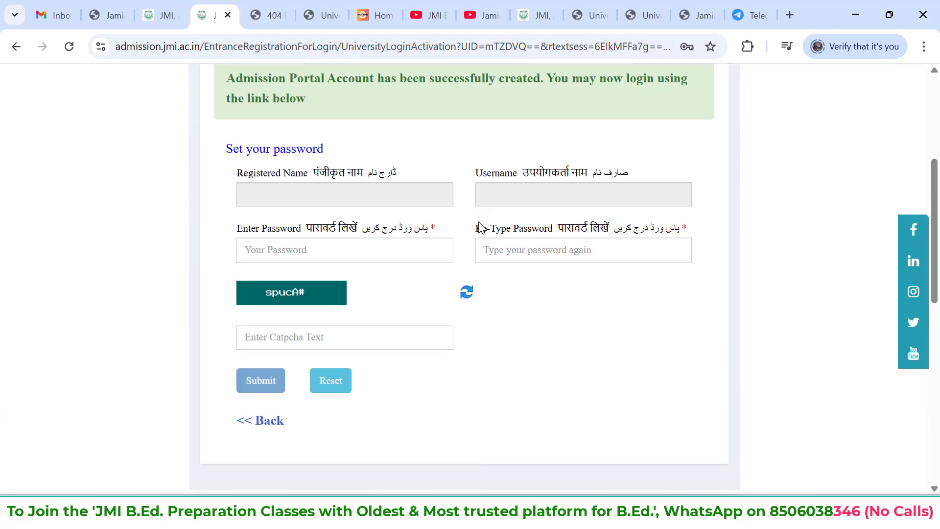
{"action": "scroll", "coordinate": [538, 293], "scroll_direction": "up", "scroll_amount": 5}
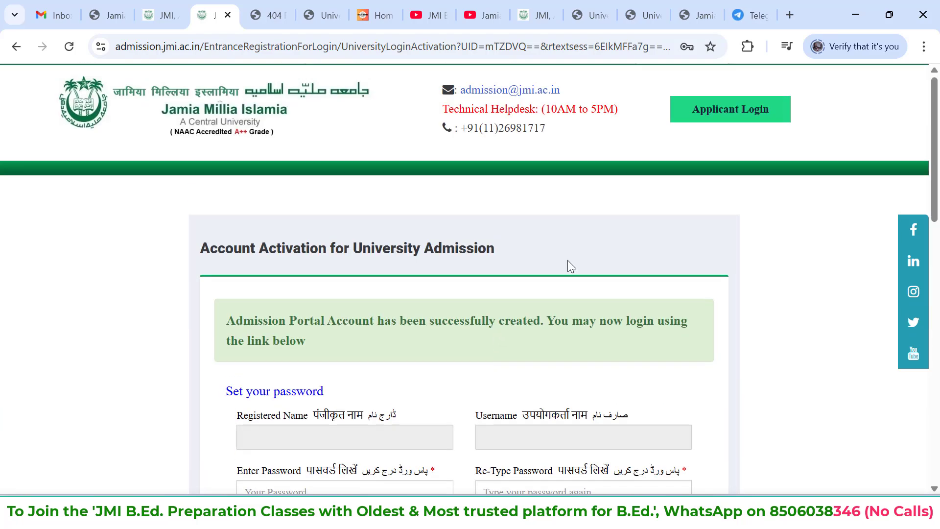
{"action": "left_click", "coordinate": [763, 105]}
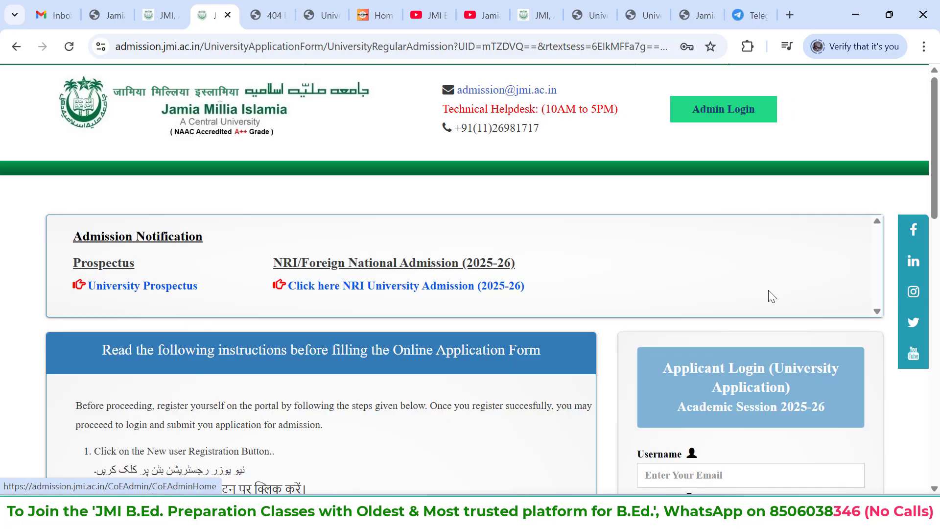
{"action": "scroll", "coordinate": [772, 296], "scroll_direction": "down", "scroll_amount": 5}
{"action": "scroll", "coordinate": [772, 296], "scroll_direction": "up", "scroll_amount": 1}
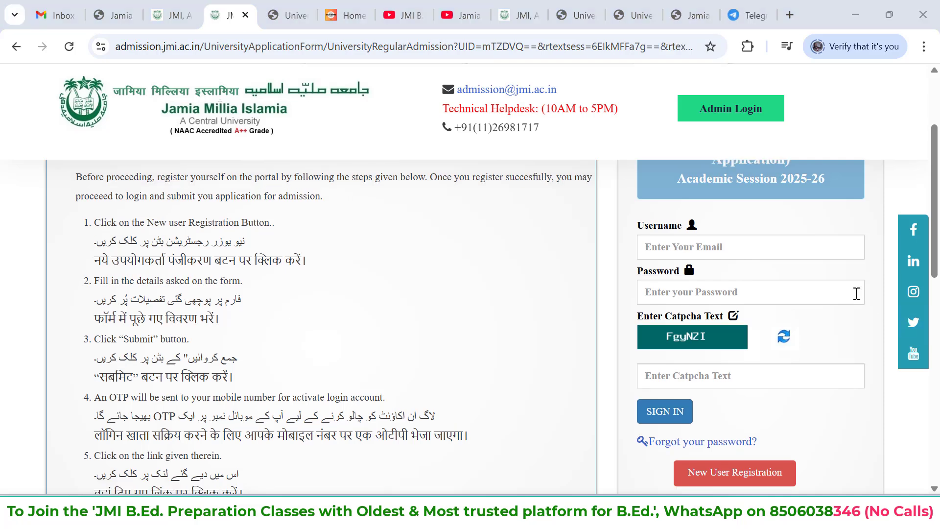
Fill in the applicant's email as the login username and enter the account password
{"action": "scroll", "coordinate": [857, 293], "scroll_direction": "up", "scroll_amount": 3}
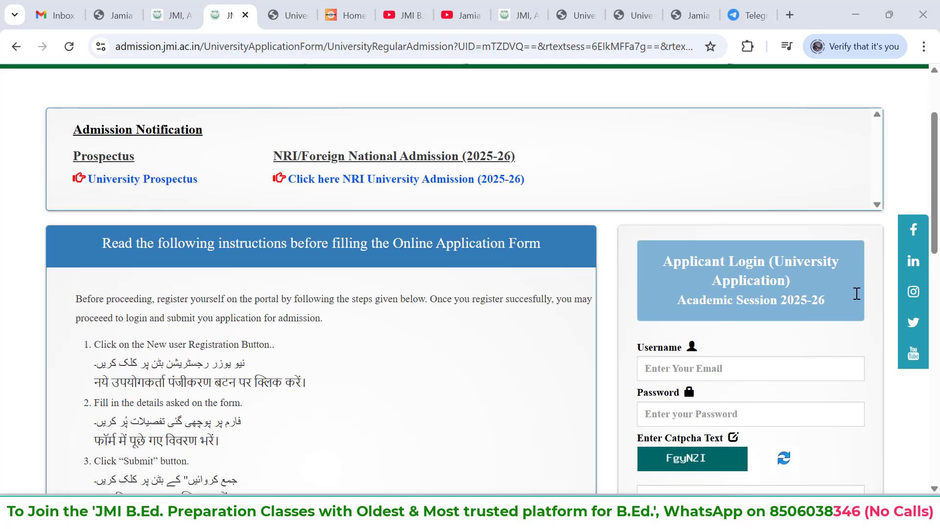
{"action": "scroll", "coordinate": [857, 293], "scroll_direction": "down", "scroll_amount": 3}
{"action": "left_click", "coordinate": [769, 222]}
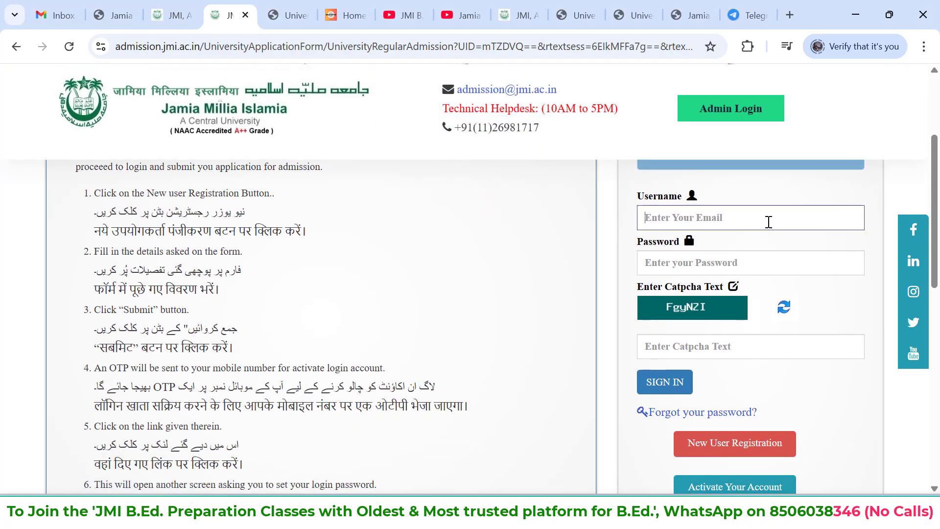
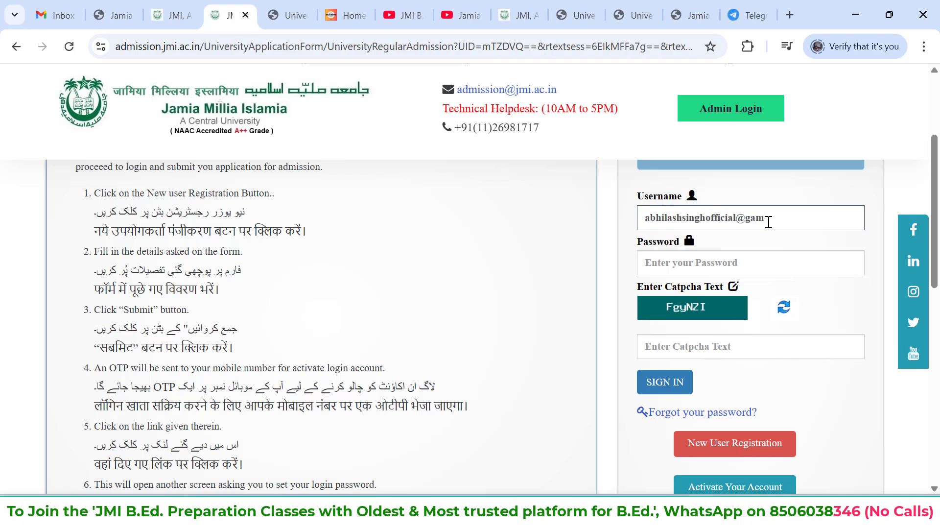
{"action": "left_click", "coordinate": [760, 263]}
{"action": "type", "text": "****"}
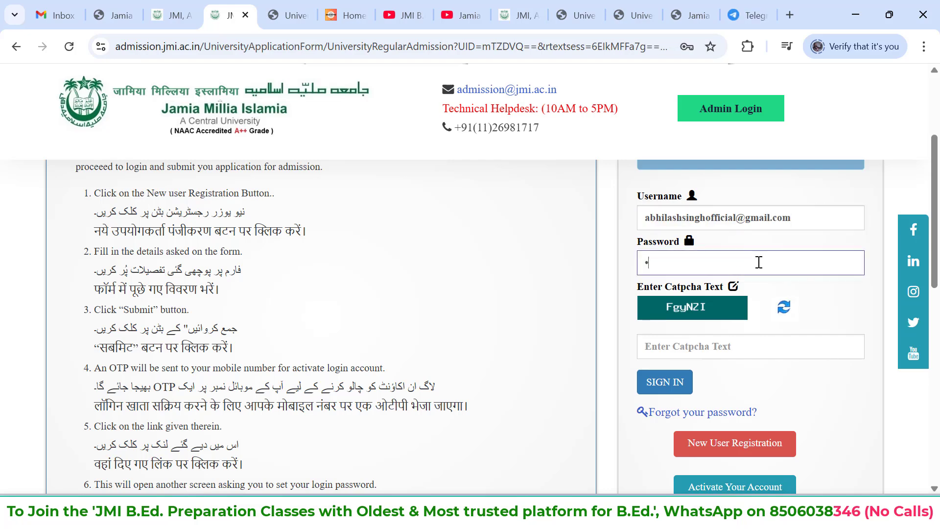
{"action": "type", "text": "*****"}
Enter the displayed captcha text and sign in to the applicant account
{"action": "left_click", "coordinate": [716, 348]}
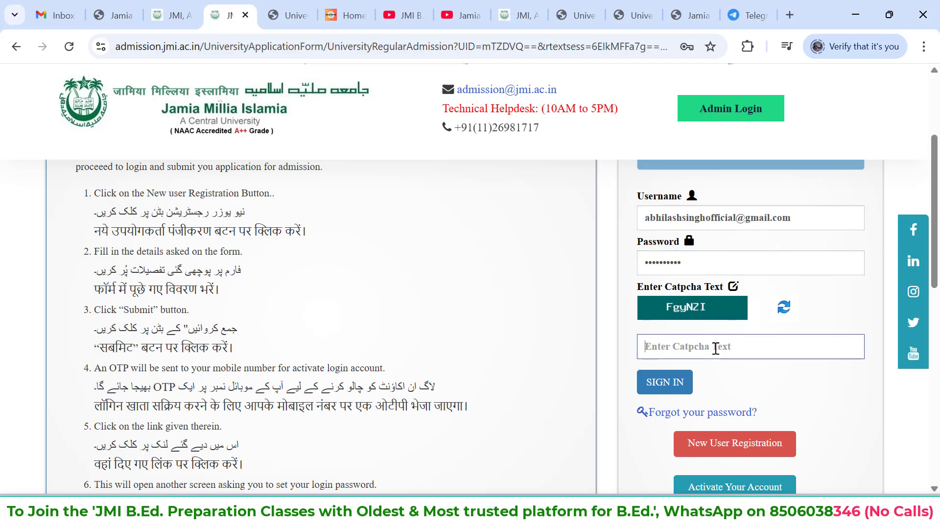
{"action": "type", "text": "G"}
{"action": "key", "text": "BackSpace"}
{"action": "type", "text": "FgyNZI"}
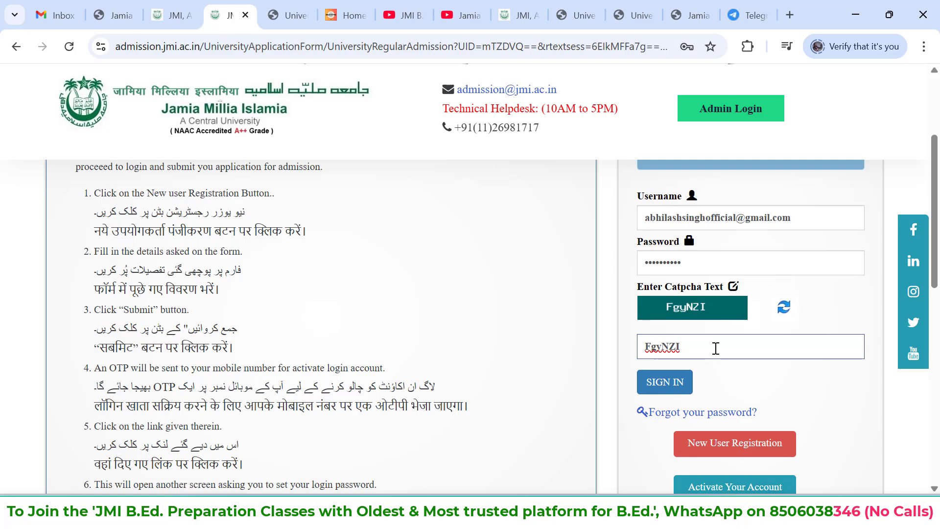
{"action": "left_click", "coordinate": [672, 386]}
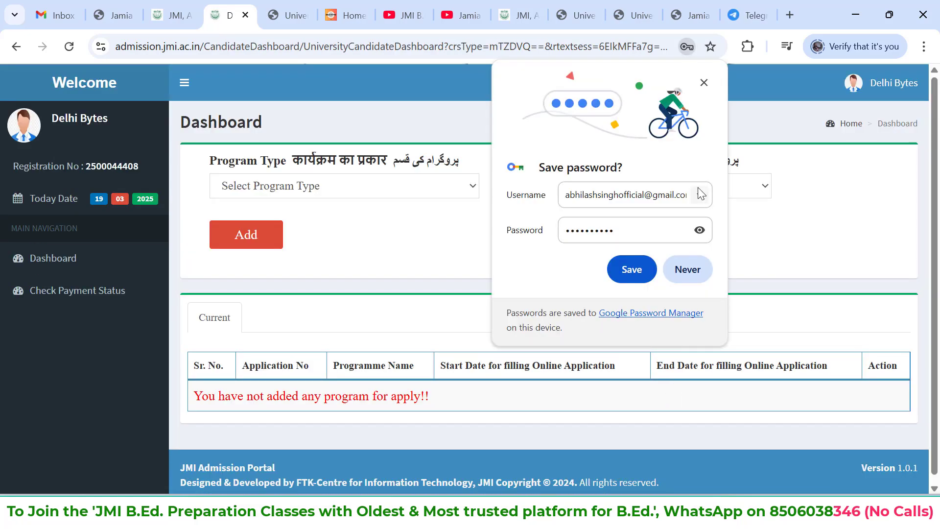
Save the login credentials in the browser and dismiss the identity verification prompt
{"action": "left_click", "coordinate": [645, 270]}
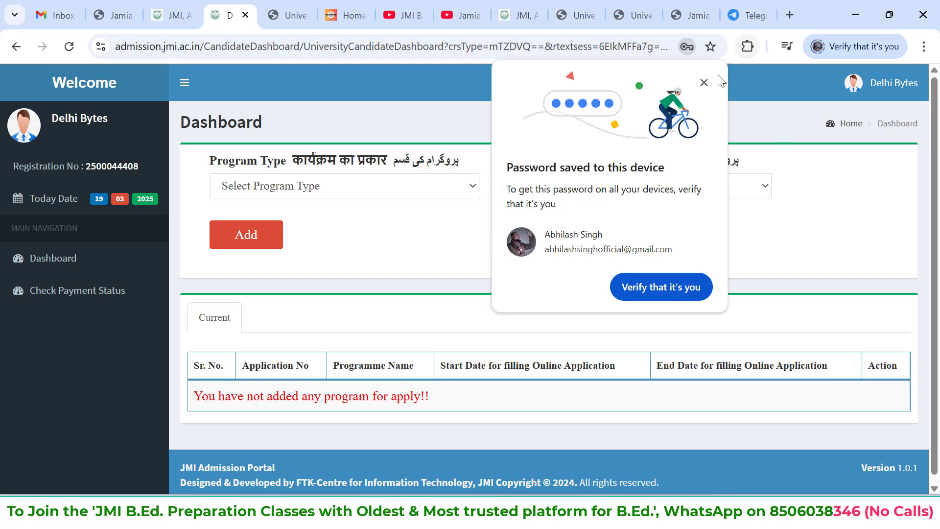
{"action": "left_click", "coordinate": [704, 82]}
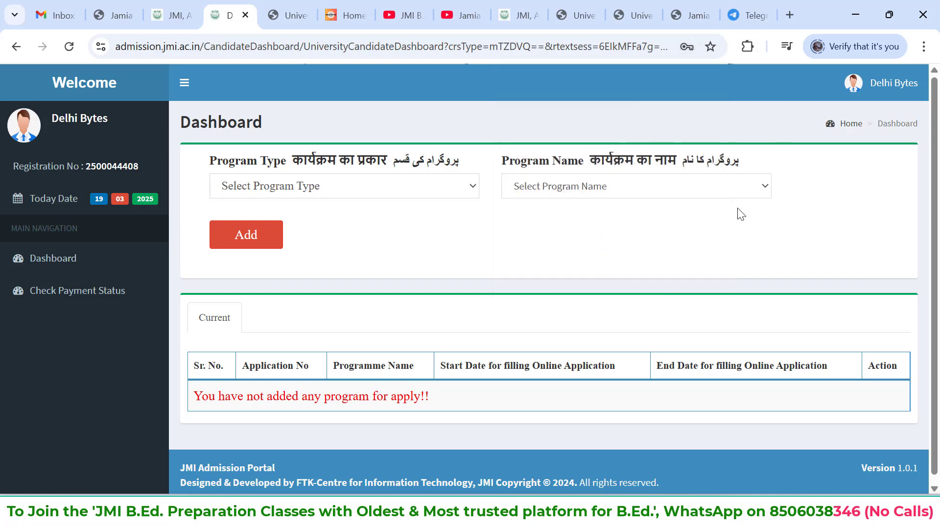
Add the B.Ed. program under the Bachelors program type to the application list and confirm the request
{"action": "scroll", "coordinate": [742, 214], "scroll_direction": "down", "scroll_amount": 1}
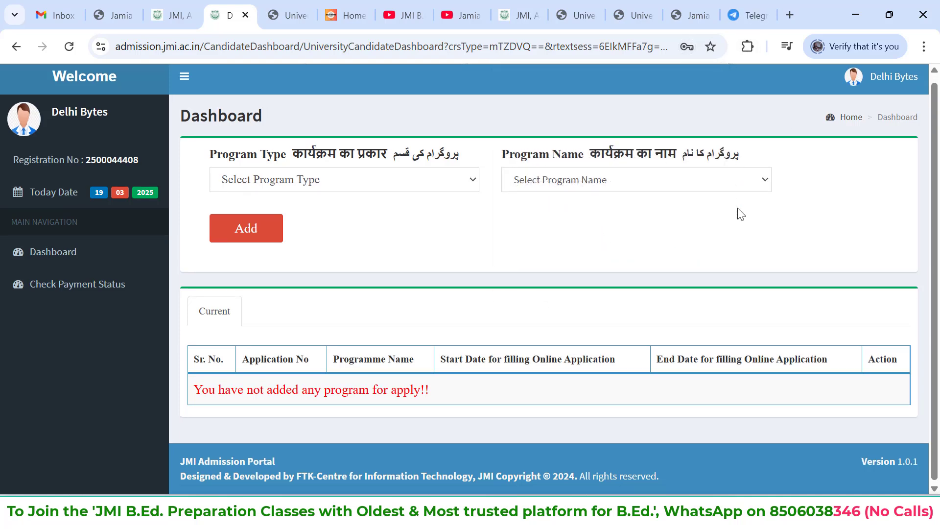
{"action": "left_click", "coordinate": [422, 178]}
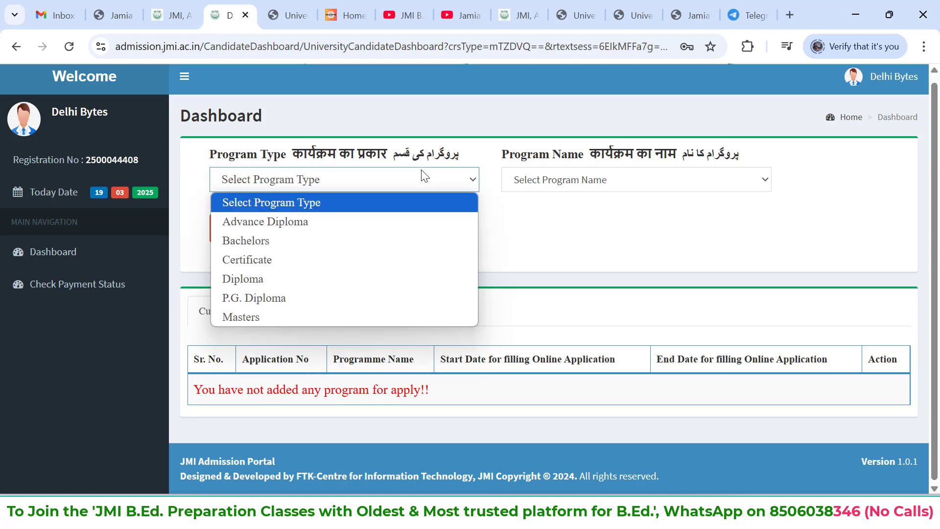
{"action": "left_click", "coordinate": [364, 240]}
{"action": "left_click", "coordinate": [564, 179]}
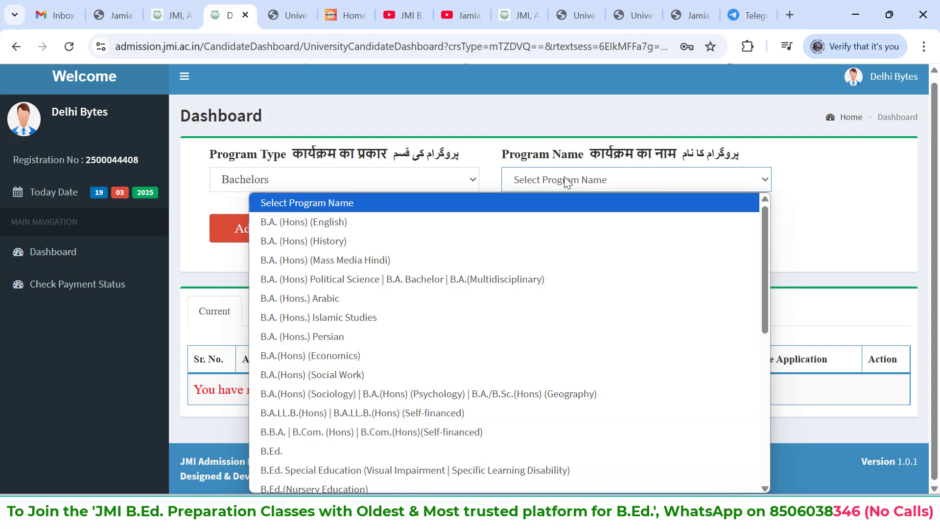
{"action": "scroll", "coordinate": [520, 300], "scroll_direction": "down", "scroll_amount": 1}
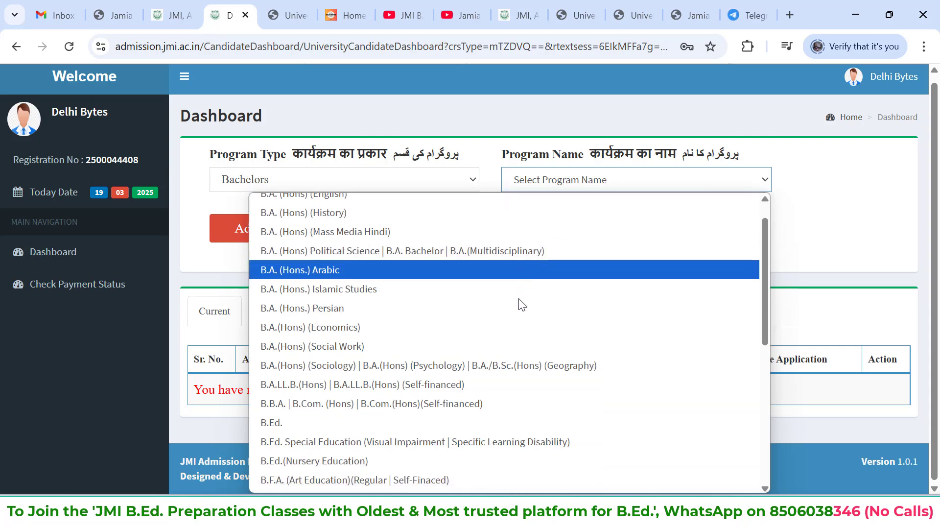
{"action": "scroll", "coordinate": [522, 304], "scroll_direction": "down", "scroll_amount": 1}
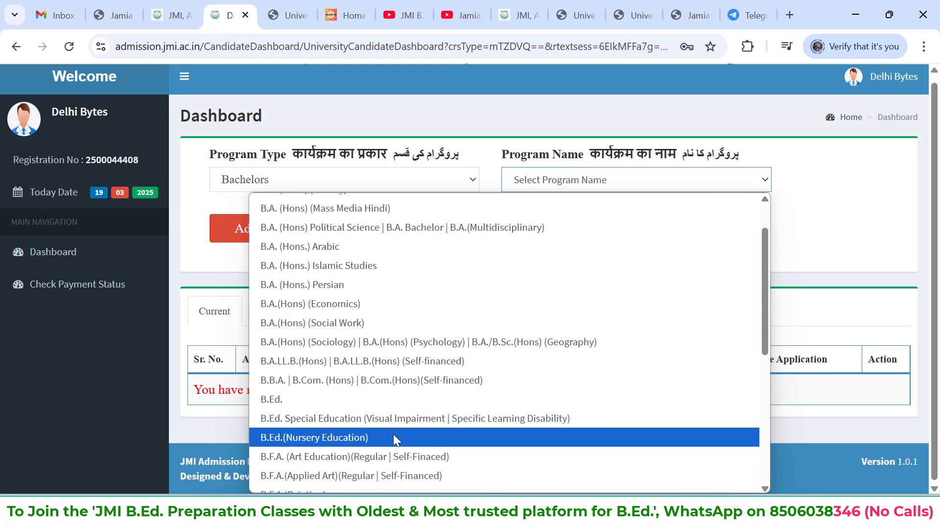
{"action": "left_click", "coordinate": [386, 400]}
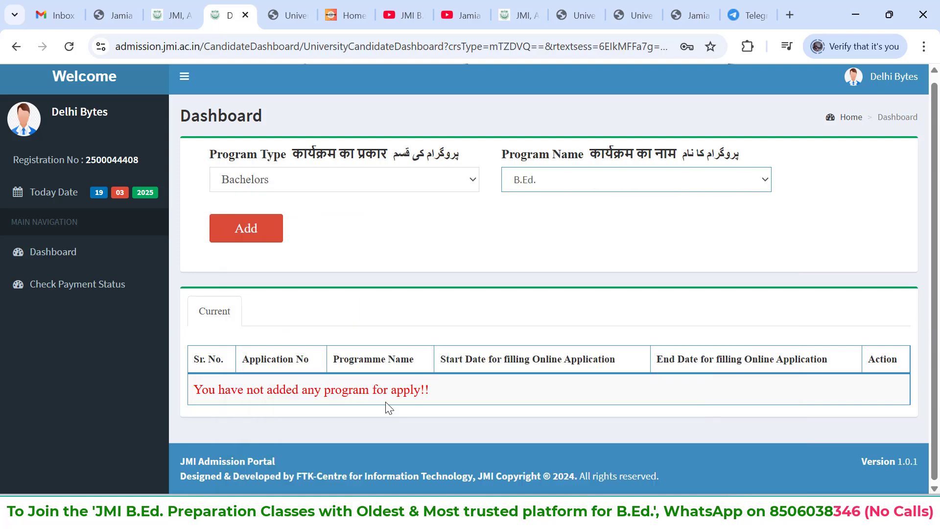
{"action": "left_click", "coordinate": [253, 235]}
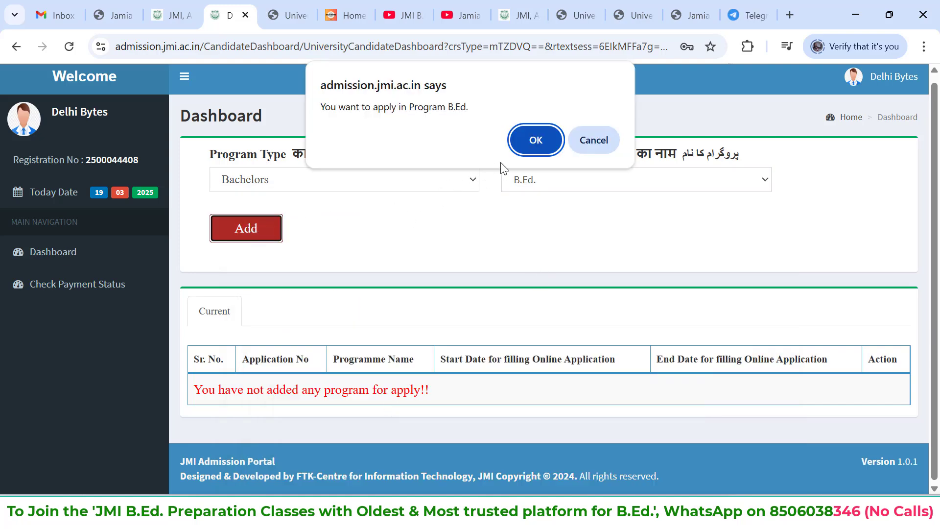
{"action": "left_click", "coordinate": [534, 153]}
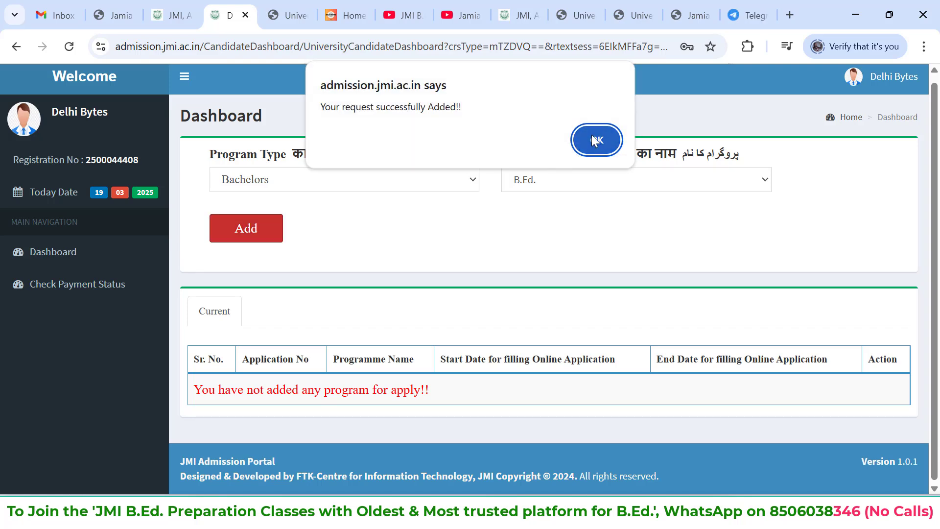
{"action": "left_click", "coordinate": [594, 141]}
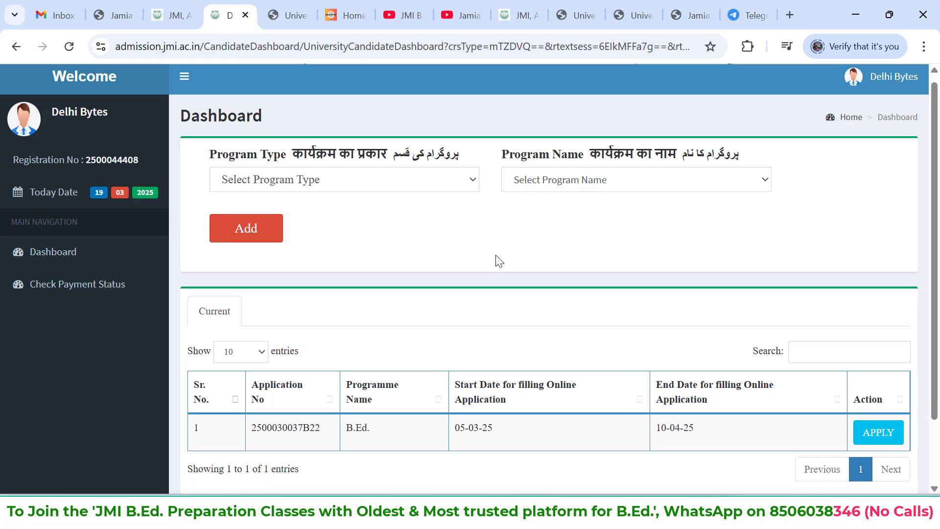
Add the Bachelors program B.Ed. Special Education (Visual Impairment | Specific Learning Disability) to the application list and confirm the request
{"action": "scroll", "coordinate": [499, 260], "scroll_direction": "down", "scroll_amount": 1}
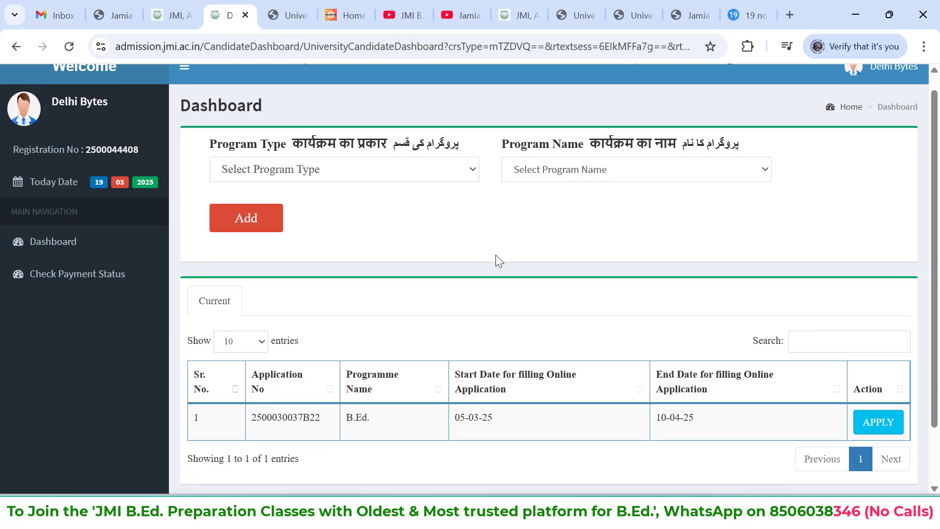
{"action": "left_click", "coordinate": [264, 228]}
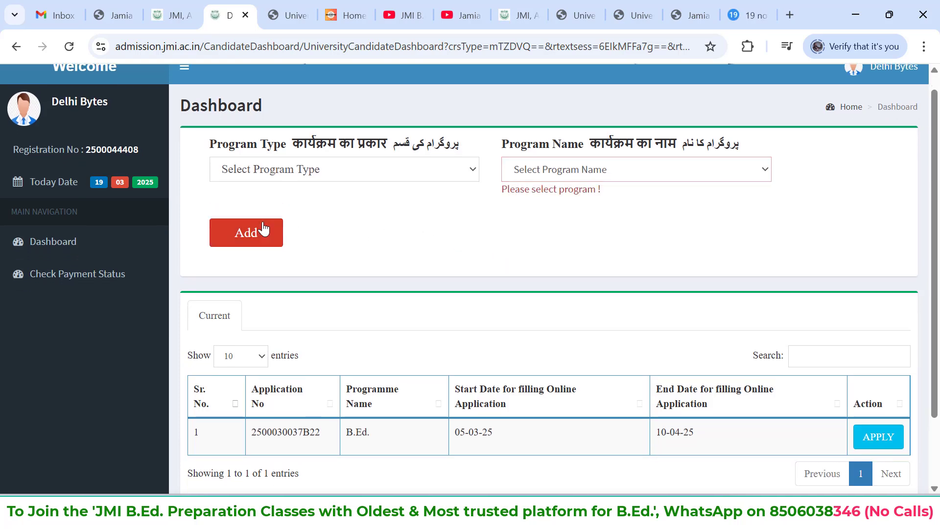
{"action": "left_click", "coordinate": [326, 173]}
{"action": "left_click", "coordinate": [305, 232]}
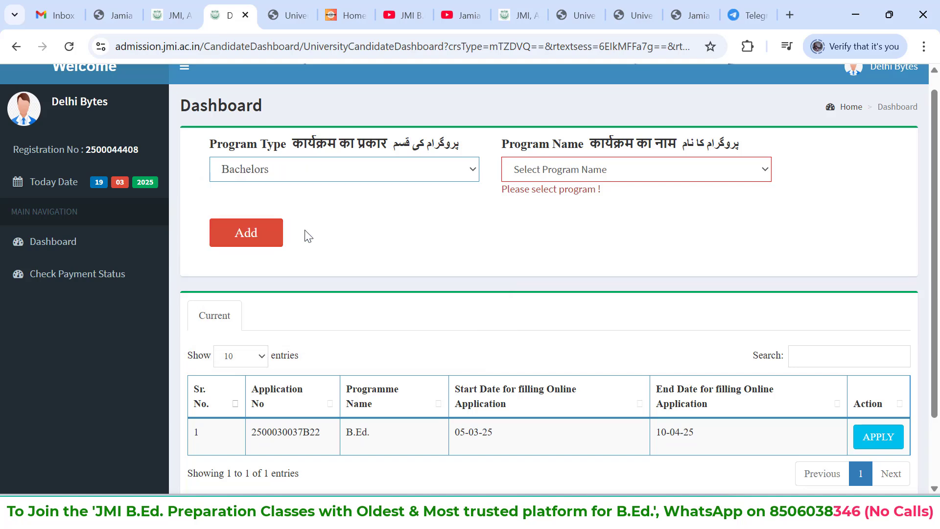
{"action": "left_click", "coordinate": [561, 174]}
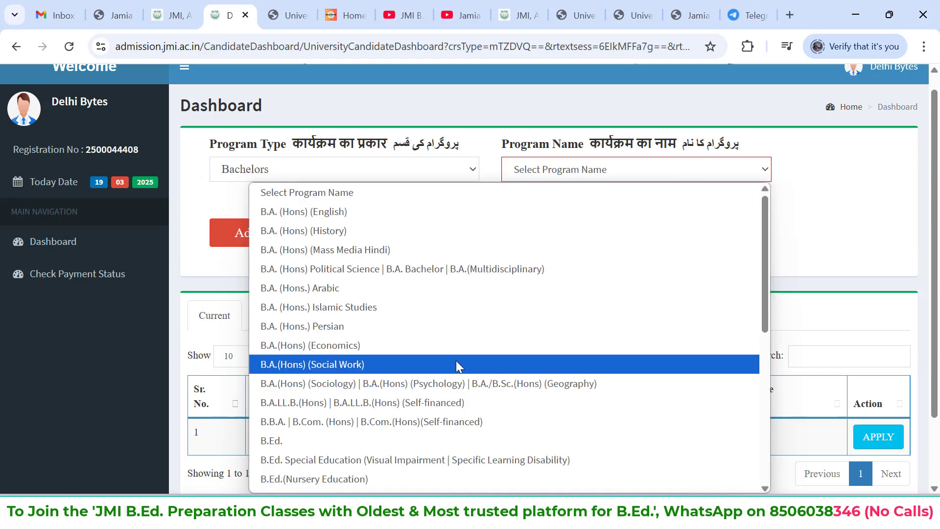
{"action": "scroll", "coordinate": [457, 364], "scroll_direction": "down", "scroll_amount": 1}
{"action": "left_click", "coordinate": [436, 419]}
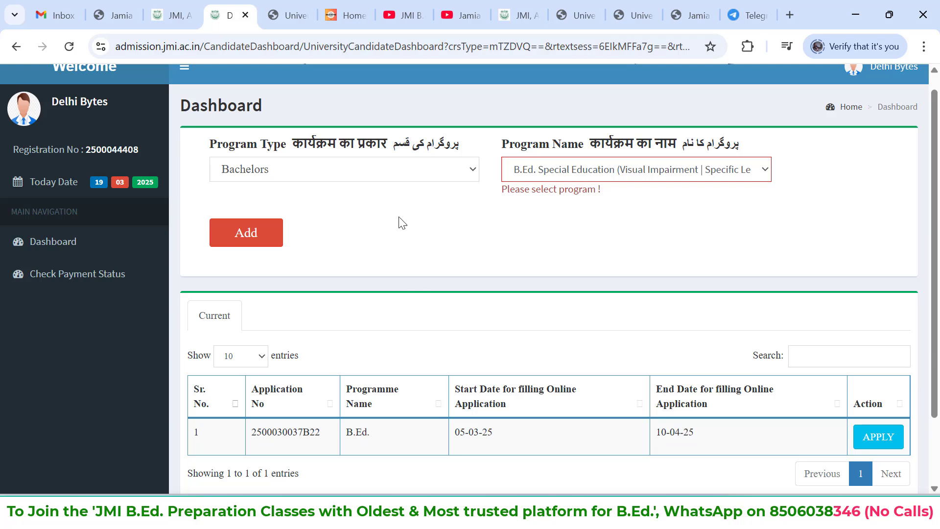
{"action": "left_click", "coordinate": [257, 244]}
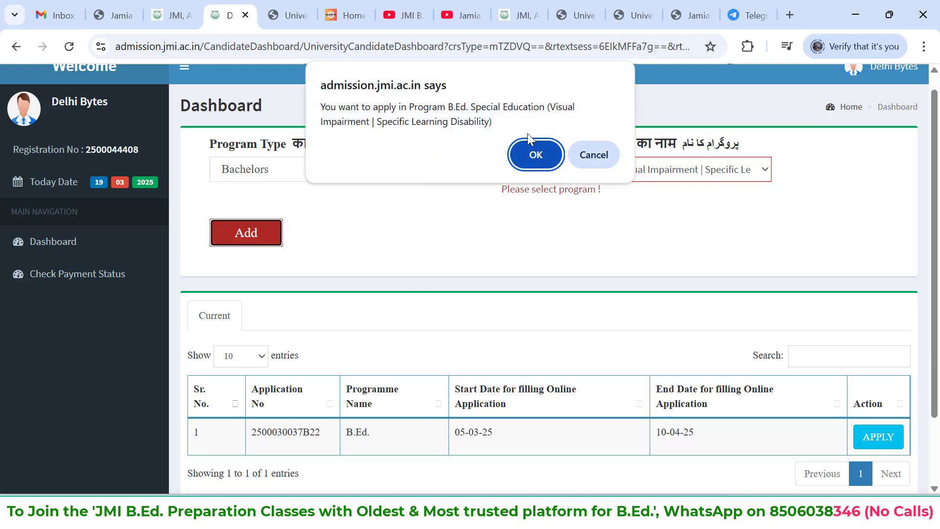
{"action": "left_click", "coordinate": [535, 154]}
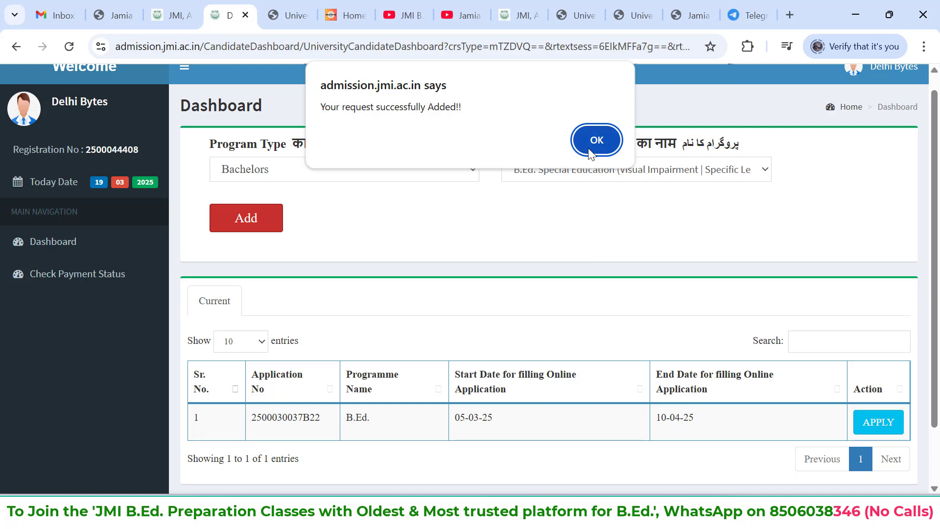
{"action": "left_click", "coordinate": [595, 140]}
Start the application for the plain B.Ed. program and acknowledge its instructions to proceed to the personal information section
{"action": "scroll", "coordinate": [593, 249], "scroll_direction": "down", "scroll_amount": 1}
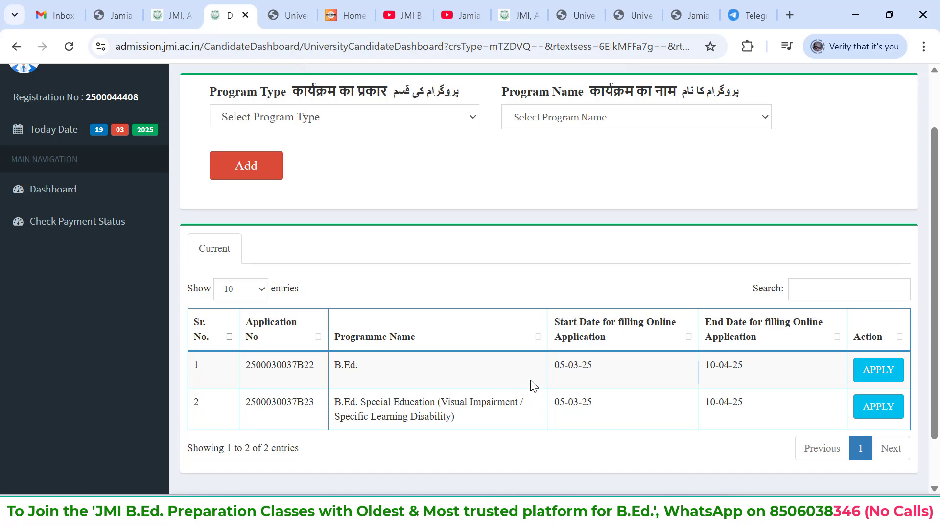
{"action": "scroll", "coordinate": [534, 386], "scroll_direction": "up", "scroll_amount": 1}
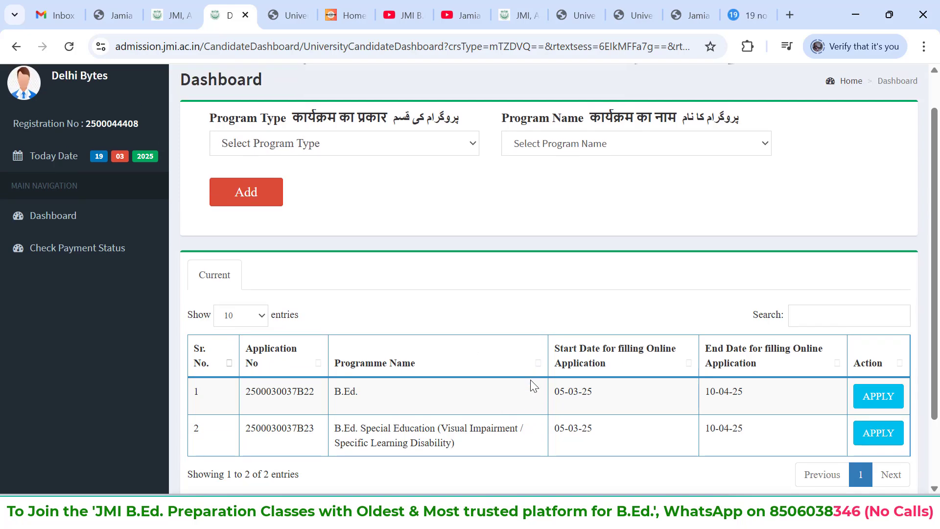
{"action": "left_click", "coordinate": [878, 402]}
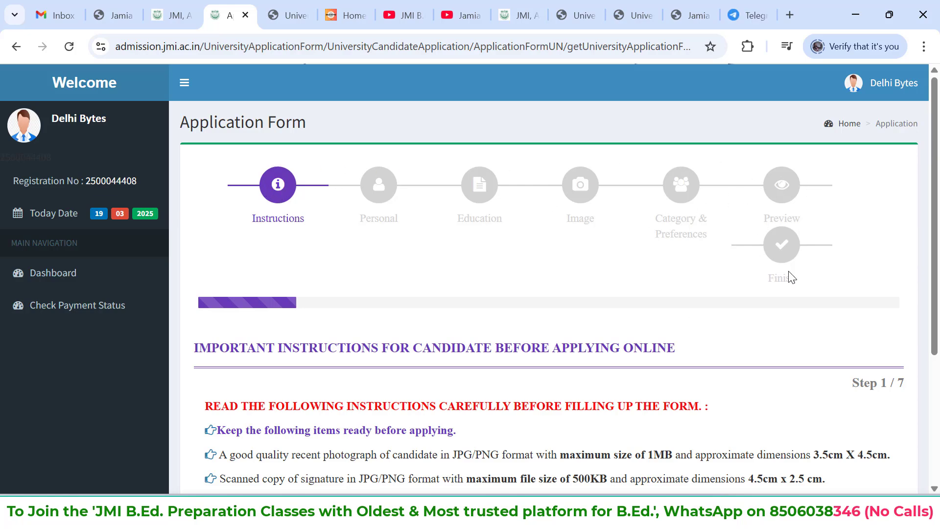
{"action": "scroll", "coordinate": [790, 272], "scroll_direction": "down", "scroll_amount": 2}
{"action": "scroll", "coordinate": [877, 291], "scroll_direction": "down", "scroll_amount": 1}
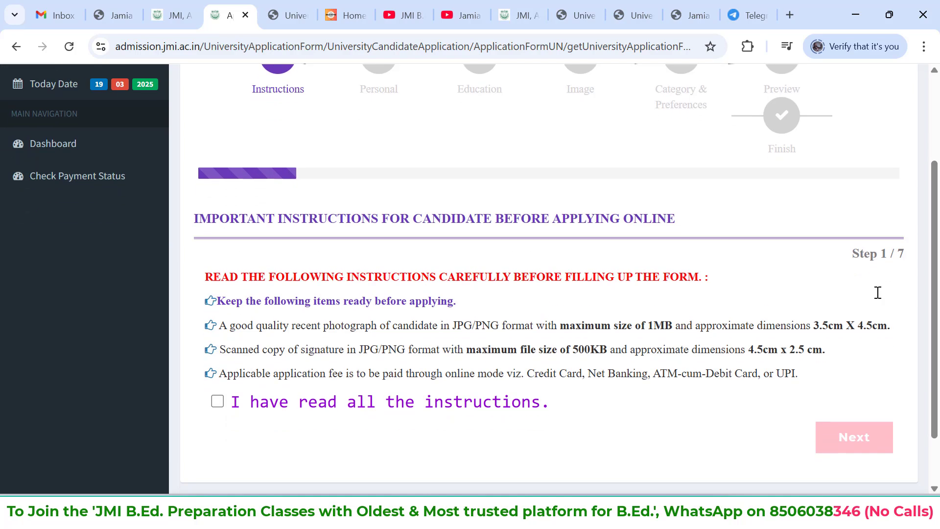
{"action": "left_click", "coordinate": [217, 388]}
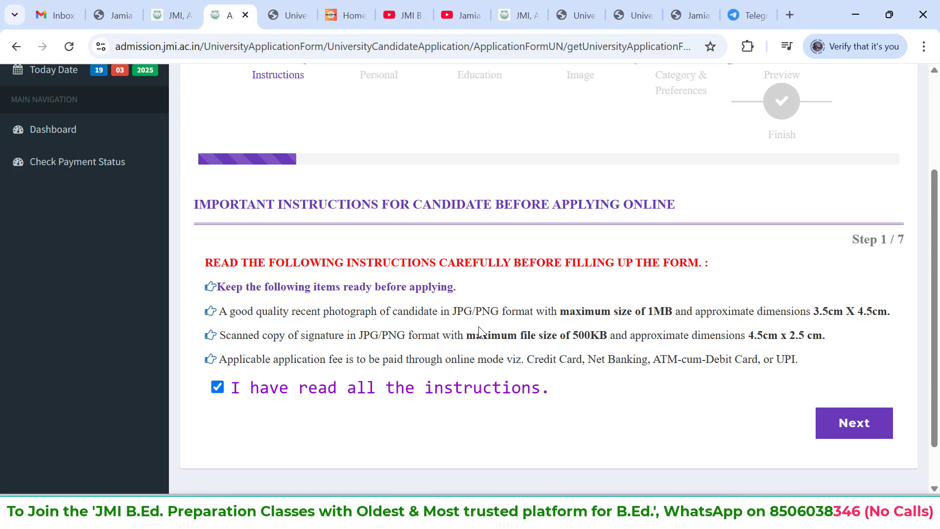
{"action": "left_click", "coordinate": [846, 417]}
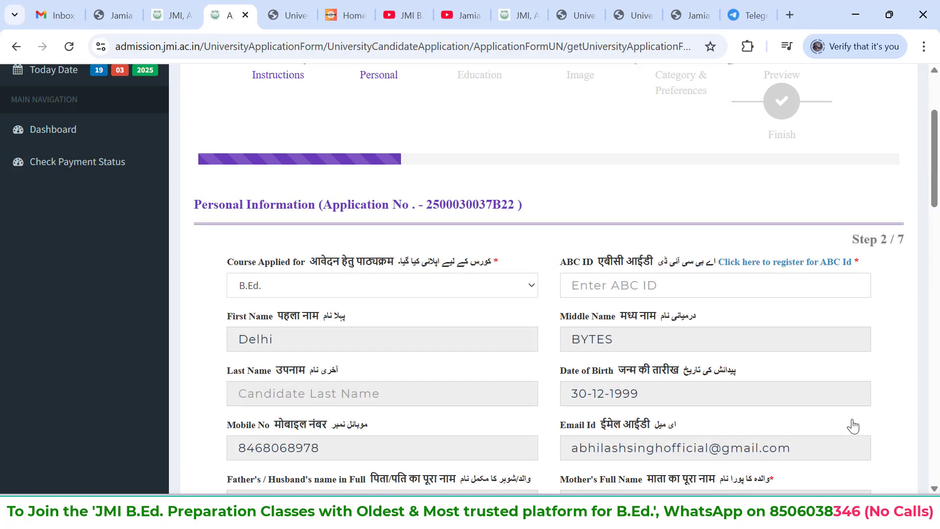
Look through the personal information form, from the course and ABC ID fields down to the address details
{"action": "scroll", "coordinate": [735, 321], "scroll_direction": "up", "scroll_amount": 1}
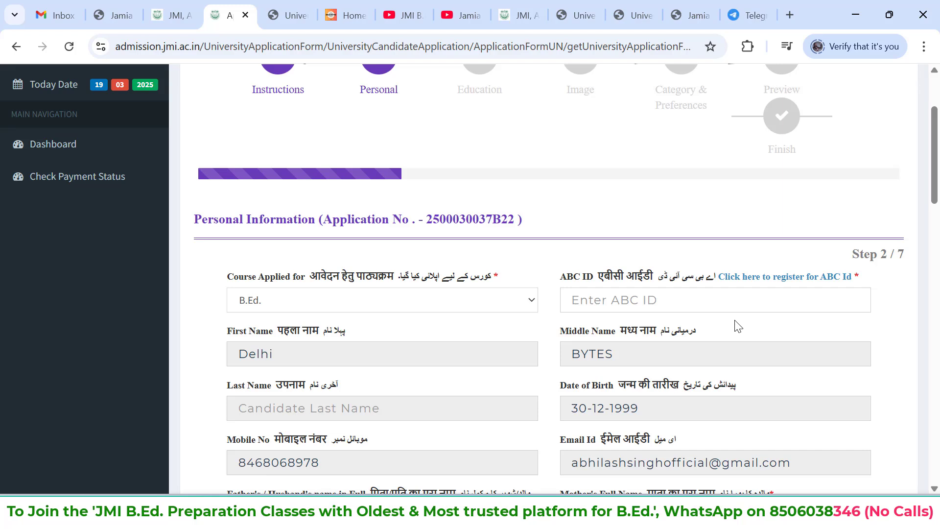
{"action": "scroll", "coordinate": [326, 323], "scroll_direction": "up", "scroll_amount": 1}
{"action": "scroll", "coordinate": [387, 331], "scroll_direction": "down", "scroll_amount": 1}
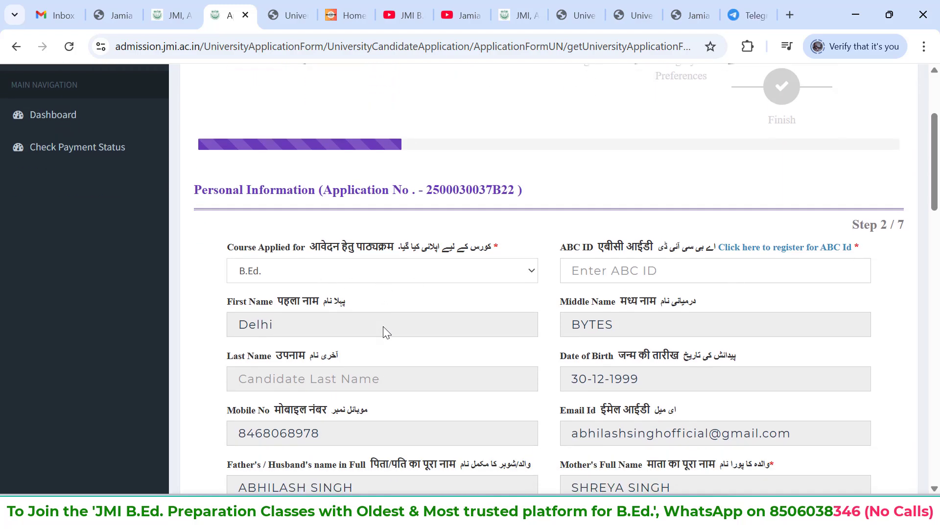
{"action": "scroll", "coordinate": [383, 326], "scroll_direction": "down", "scroll_amount": 3}
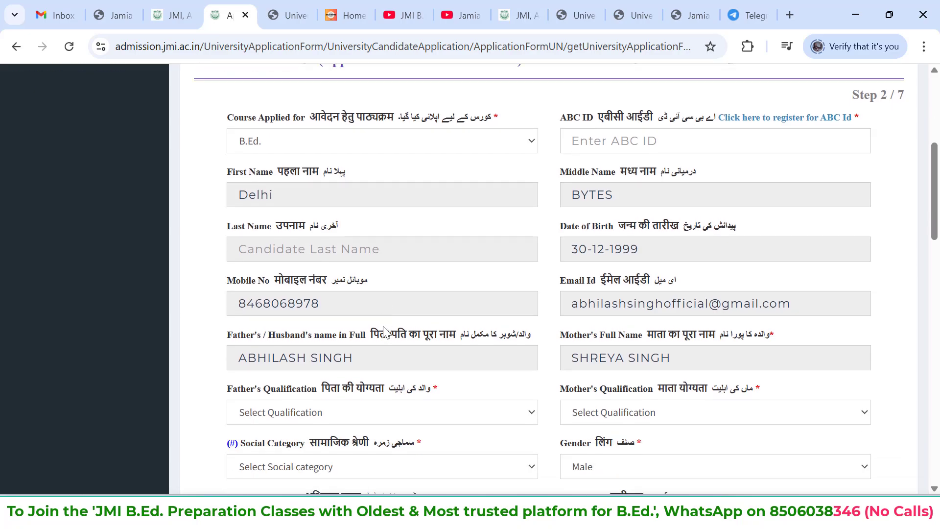
{"action": "scroll", "coordinate": [385, 332], "scroll_direction": "down", "scroll_amount": 9}
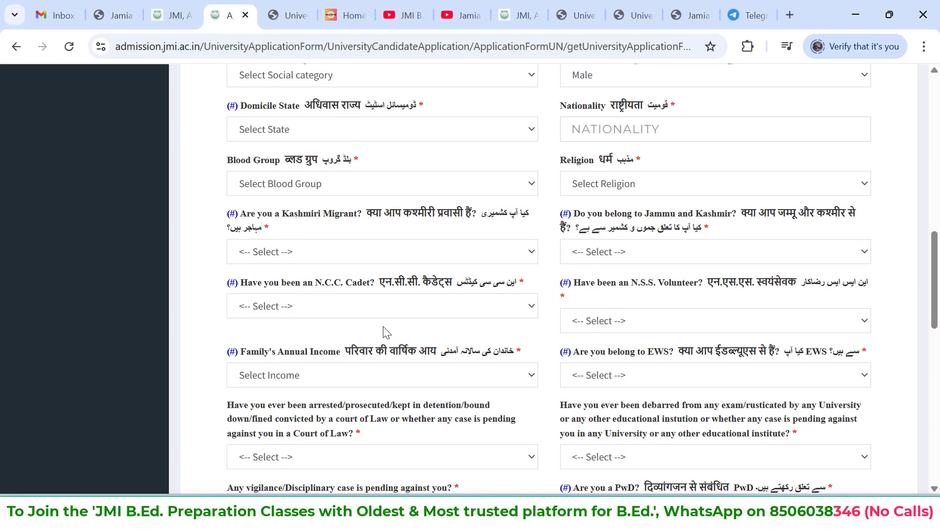
{"action": "scroll", "coordinate": [385, 331], "scroll_direction": "down", "scroll_amount": 15}
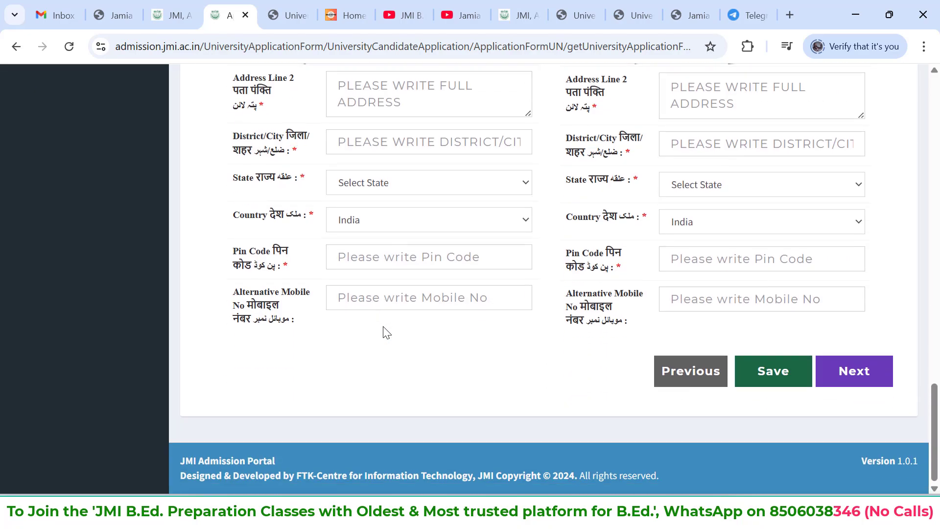
{"action": "scroll", "coordinate": [384, 331], "scroll_direction": "up", "scroll_amount": 20}
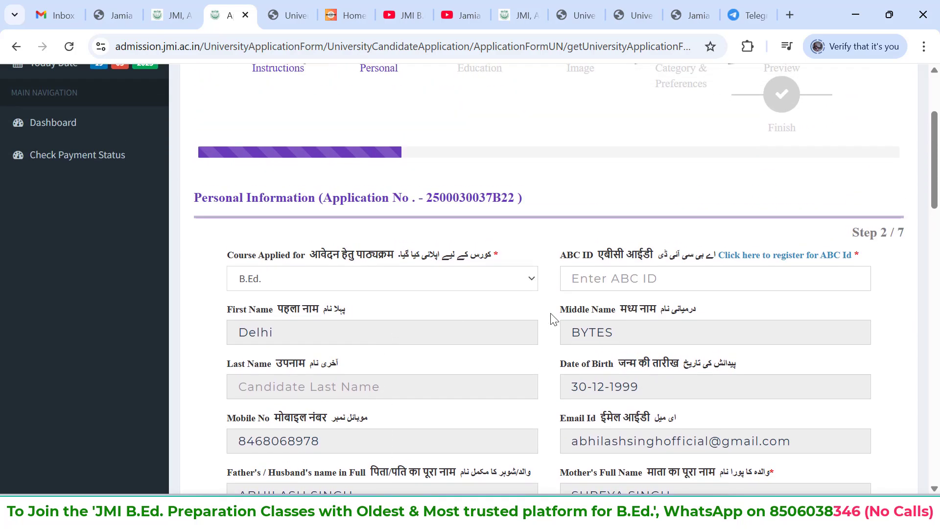
Open the ABC ID registration site and examine its account types and the APAAR ID creation process for learners
{"action": "left_click", "coordinate": [797, 261]}
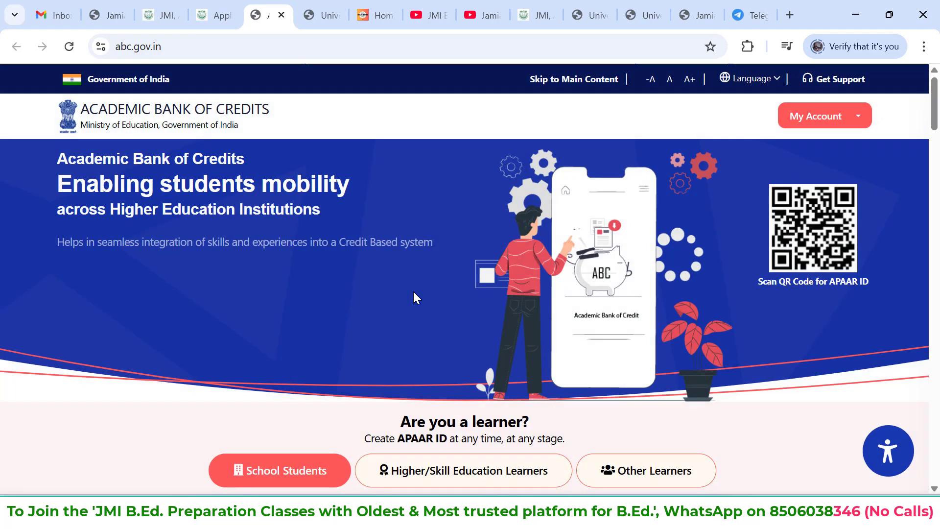
{"action": "scroll", "coordinate": [324, 153], "scroll_direction": "down", "scroll_amount": 1}
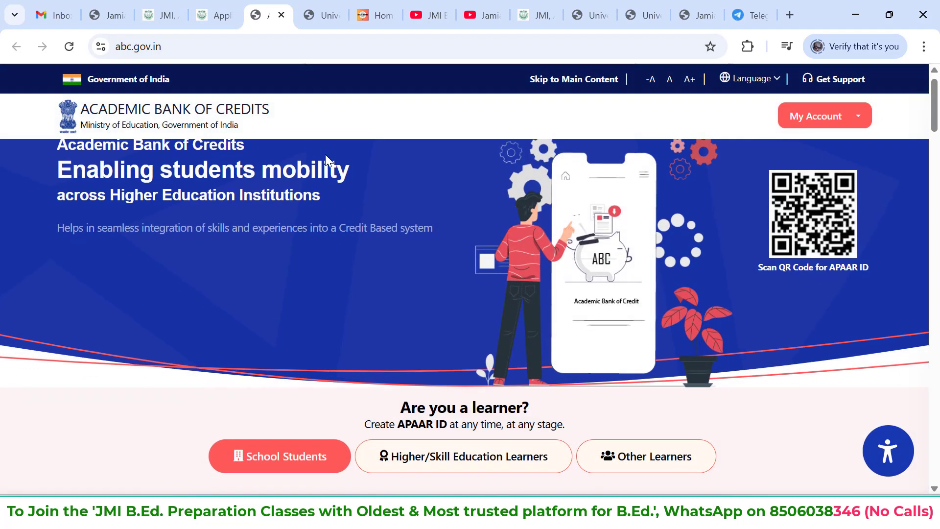
{"action": "scroll", "coordinate": [325, 154], "scroll_direction": "down", "scroll_amount": 1}
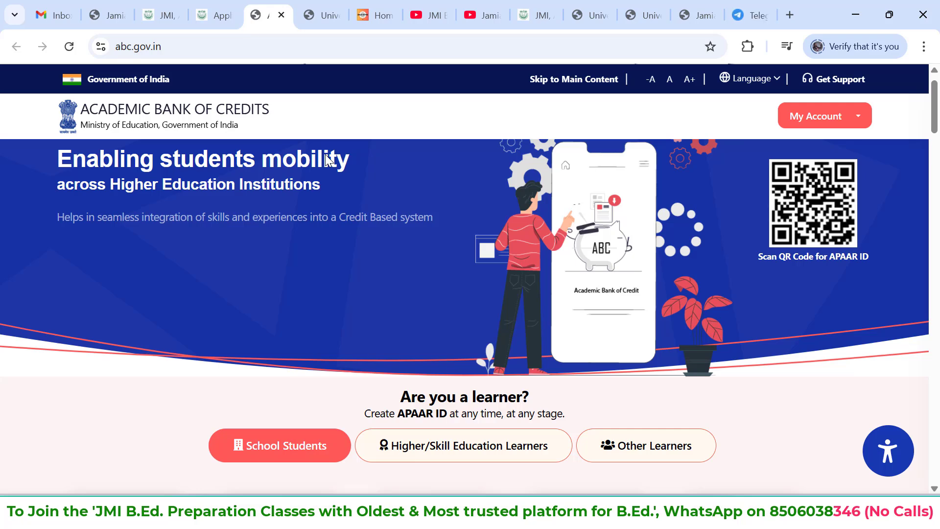
{"action": "left_click", "coordinate": [802, 125]}
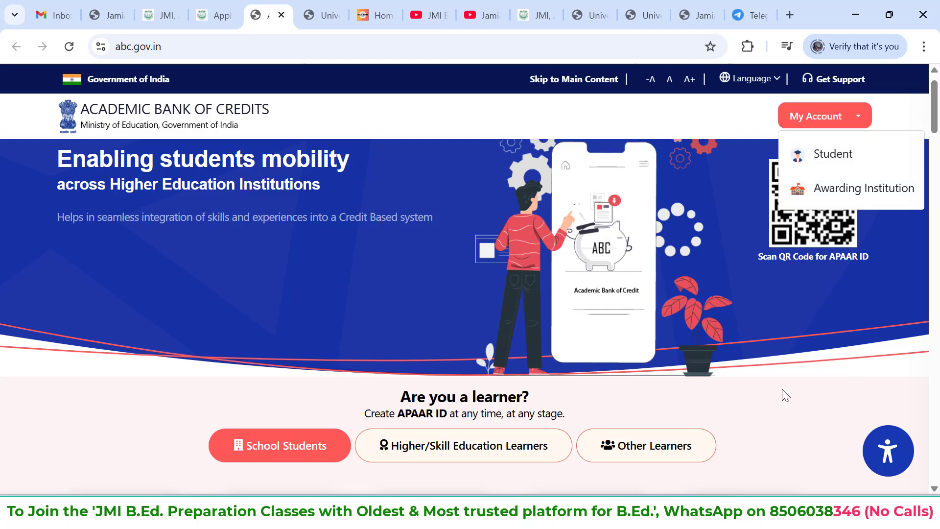
{"action": "scroll", "coordinate": [786, 395], "scroll_direction": "down", "scroll_amount": 5}
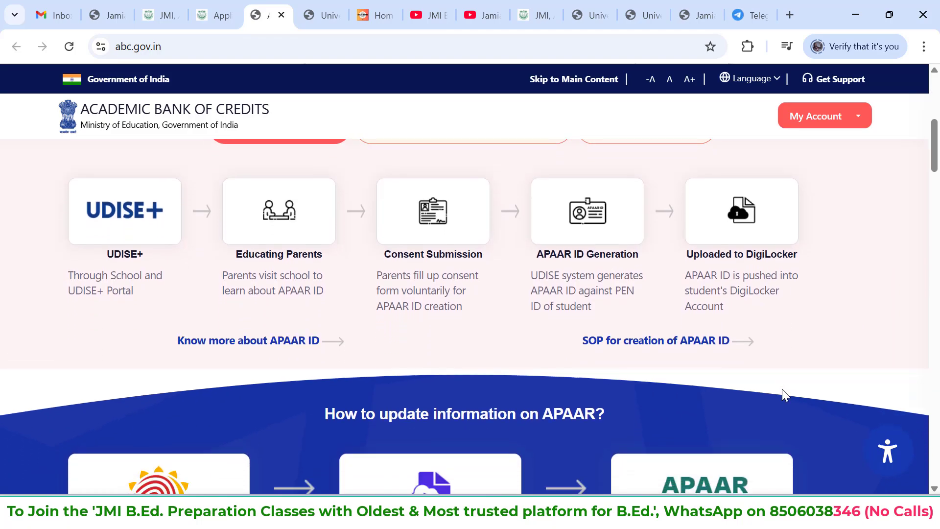
{"action": "scroll", "coordinate": [782, 390], "scroll_direction": "up", "scroll_amount": 6}
{"action": "scroll", "coordinate": [782, 390], "scroll_direction": "down", "scroll_amount": 2}
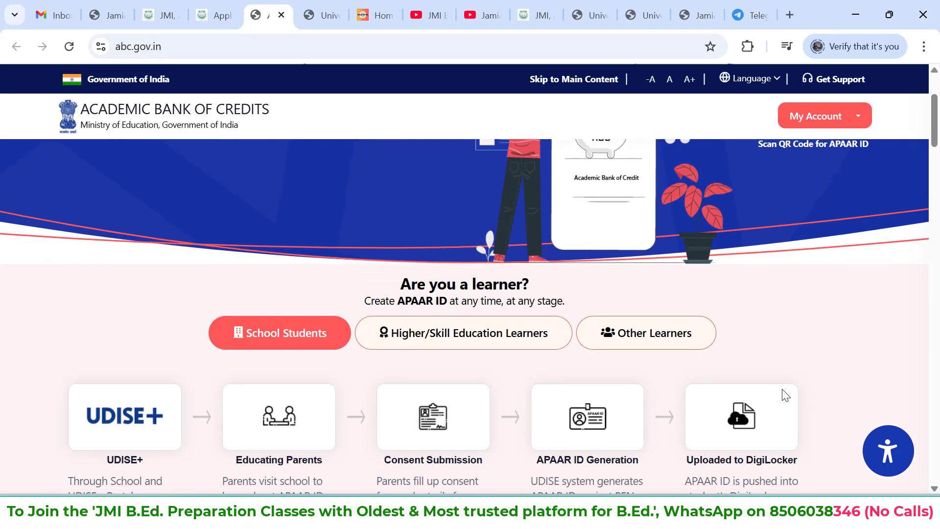
{"action": "scroll", "coordinate": [783, 392], "scroll_direction": "up", "scroll_amount": 3}
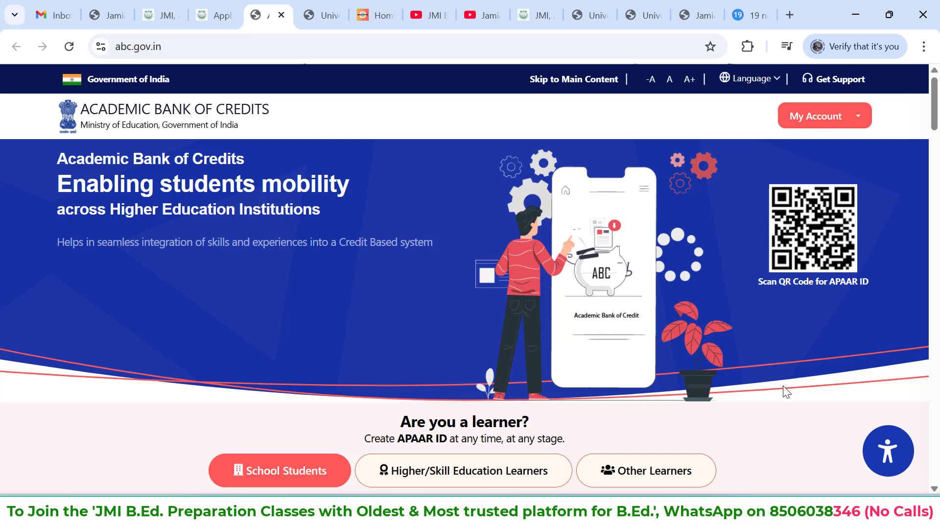
Open the ABC student account's DigiLocker sign-in, go to new user registration and examine the fields the sign-up form requires
{"action": "left_click", "coordinate": [822, 123]}
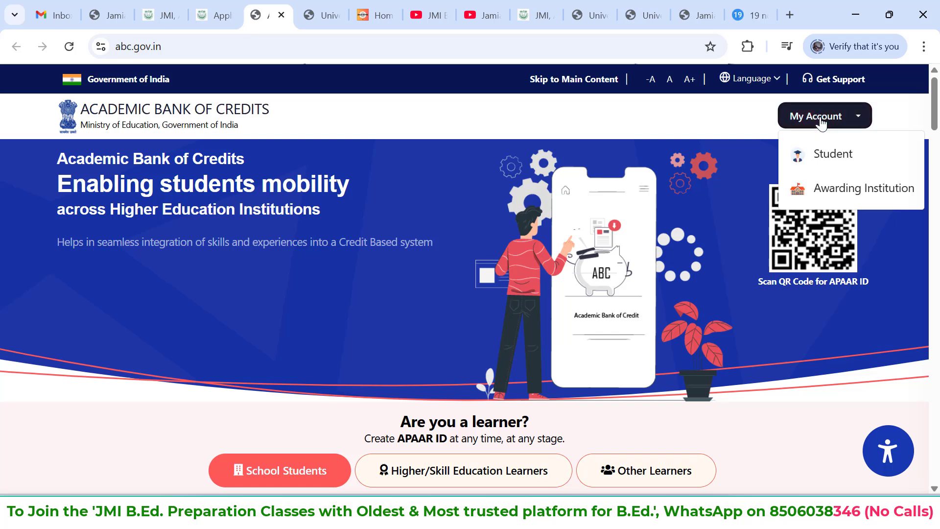
{"action": "left_click", "coordinate": [825, 156]}
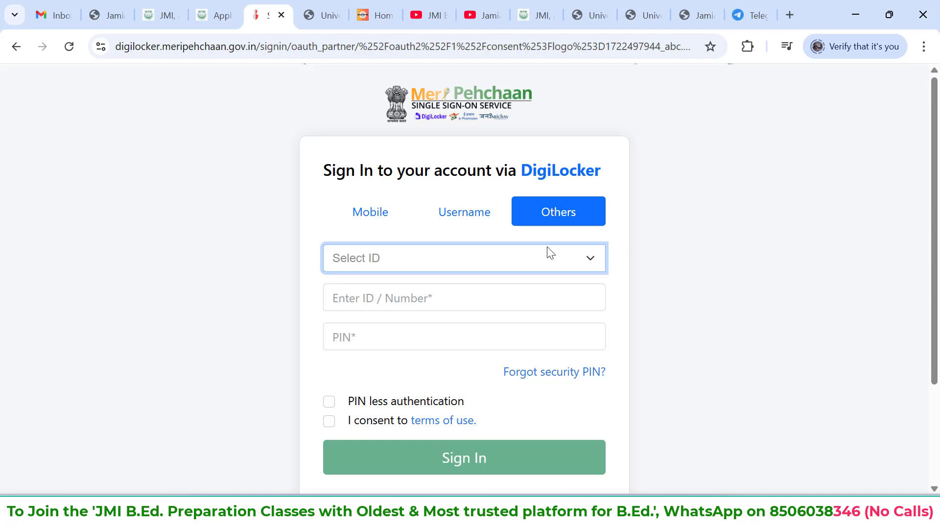
{"action": "scroll", "coordinate": [549, 251], "scroll_direction": "down", "scroll_amount": 1}
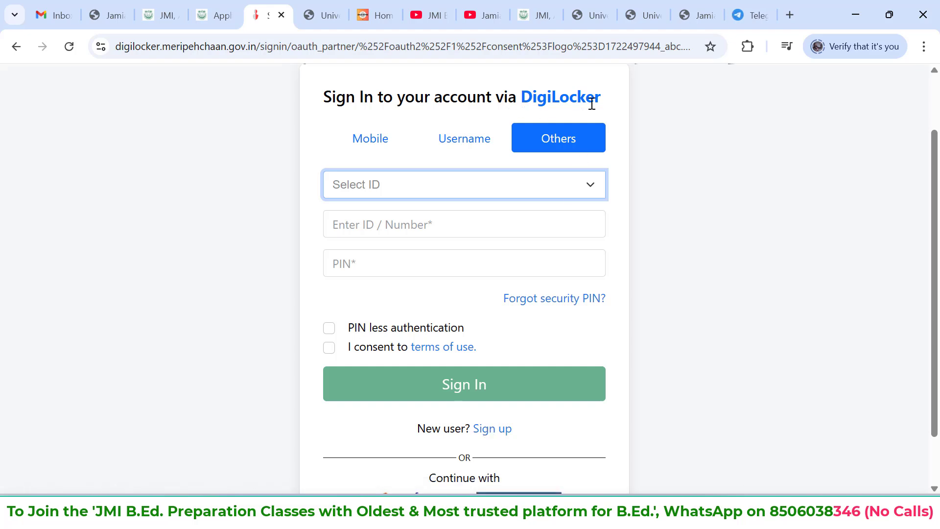
{"action": "left_click", "coordinate": [492, 431]}
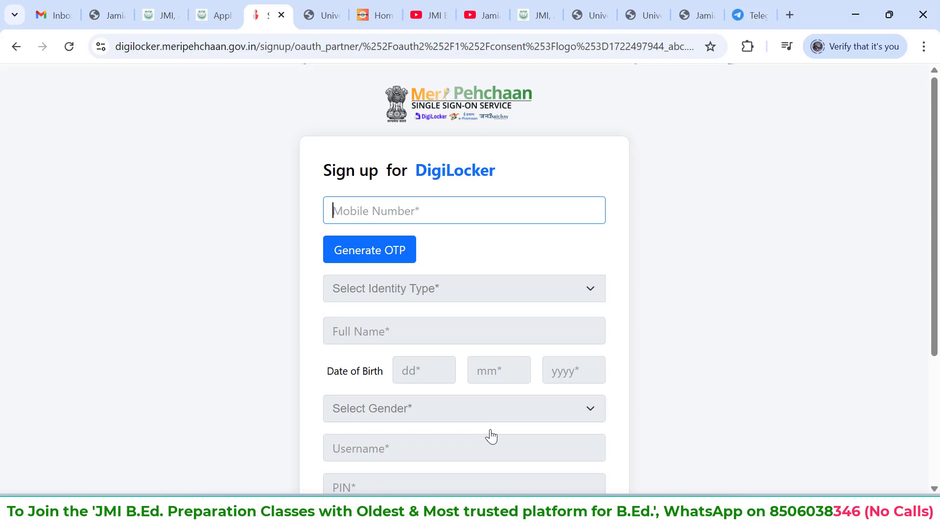
{"action": "scroll", "coordinate": [491, 436], "scroll_direction": "down", "scroll_amount": 1}
{"action": "scroll", "coordinate": [492, 436], "scroll_direction": "down", "scroll_amount": 2}
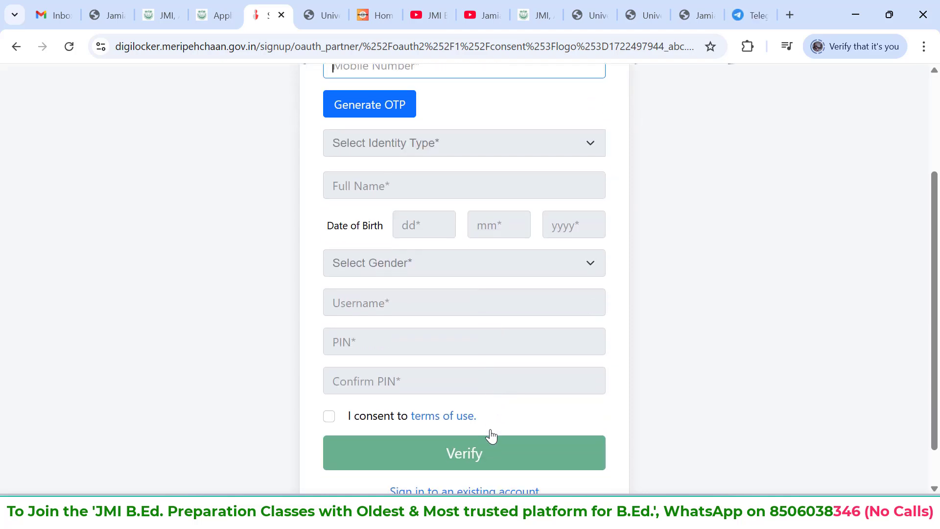
{"action": "scroll", "coordinate": [489, 437], "scroll_direction": "up", "scroll_amount": 3}
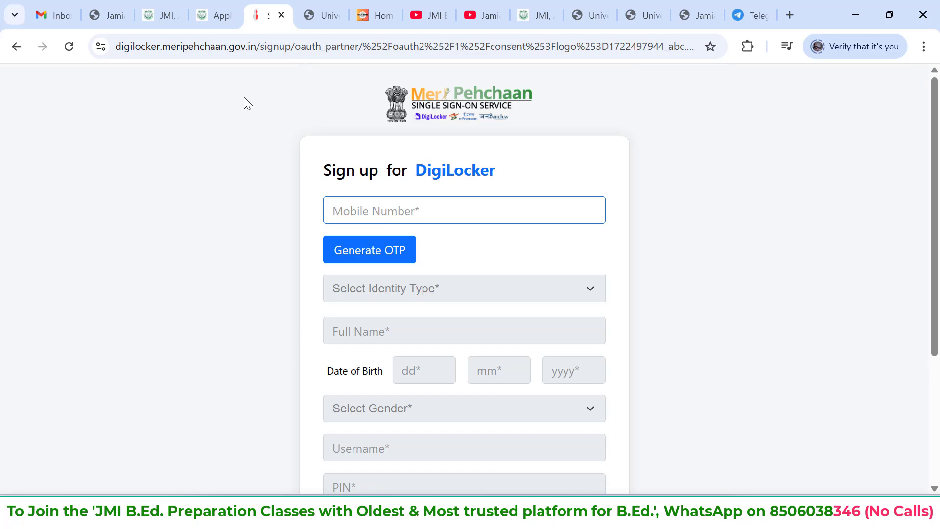
Return to the JMI application form and set both the father's and mother's qualification to Post Graduation (M.A./M.Com./M.Sc./M.Tech./etc)
{"action": "left_click", "coordinate": [216, 15]}
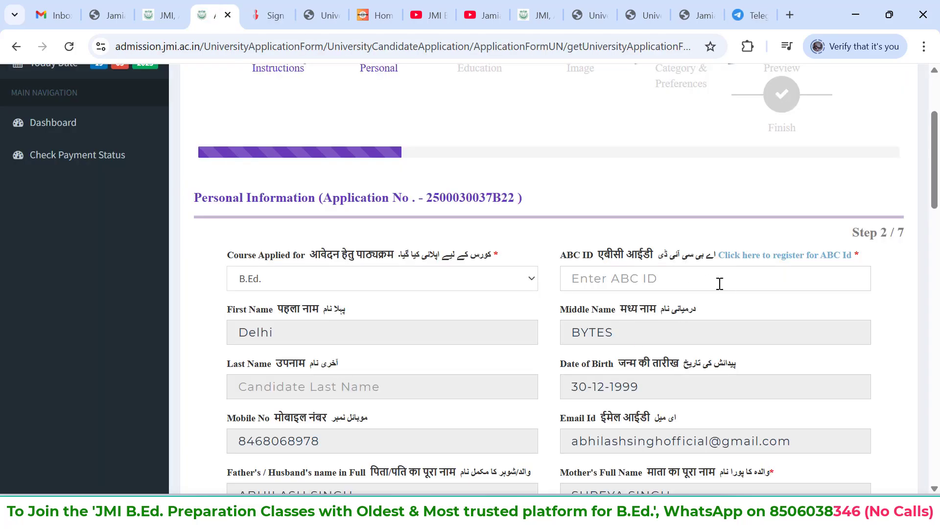
{"action": "scroll", "coordinate": [720, 285], "scroll_direction": "down", "scroll_amount": 2}
{"action": "scroll", "coordinate": [714, 287], "scroll_direction": "down", "scroll_amount": 2}
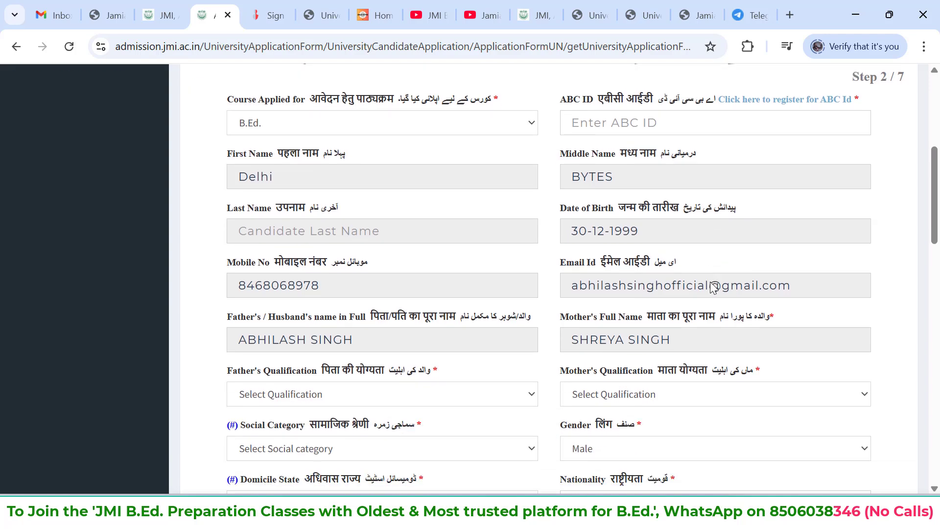
{"action": "scroll", "coordinate": [317, 229], "scroll_direction": "down", "scroll_amount": 3}
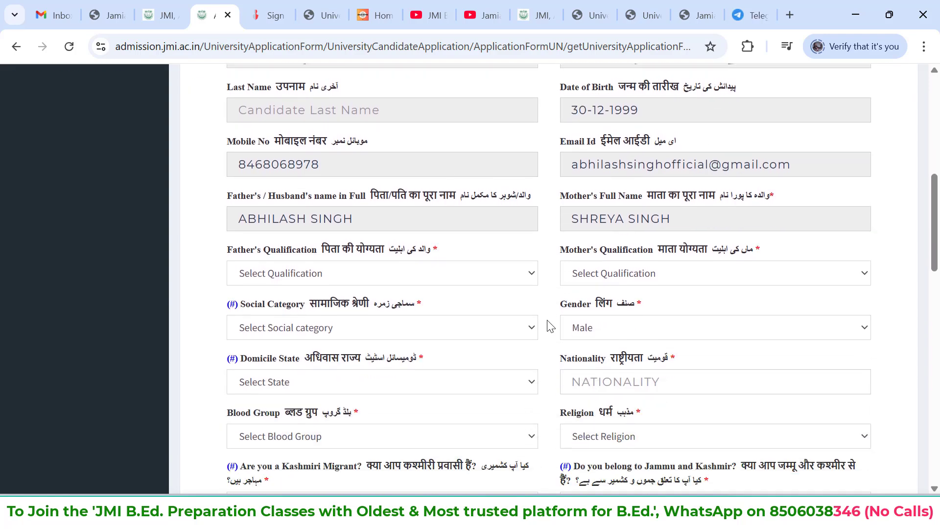
{"action": "left_click", "coordinate": [503, 265]}
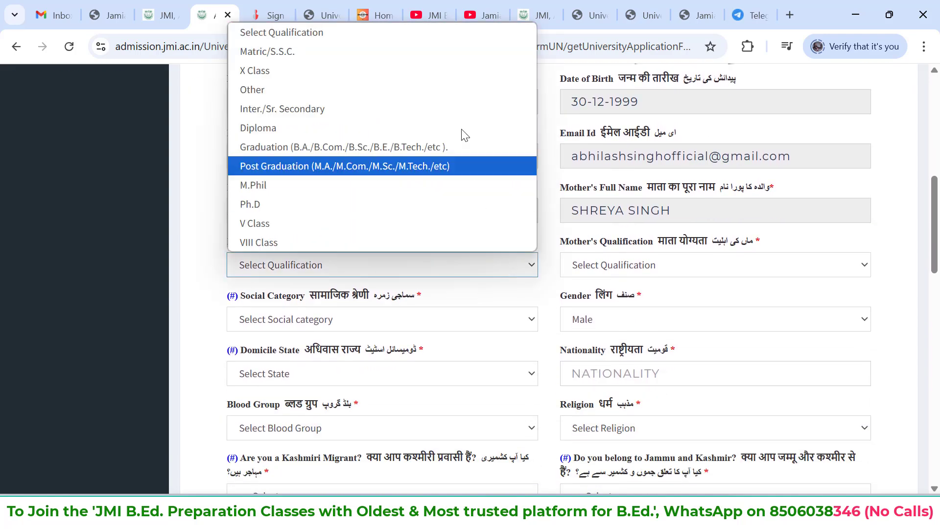
{"action": "left_click", "coordinate": [422, 166]}
{"action": "left_click", "coordinate": [627, 270]}
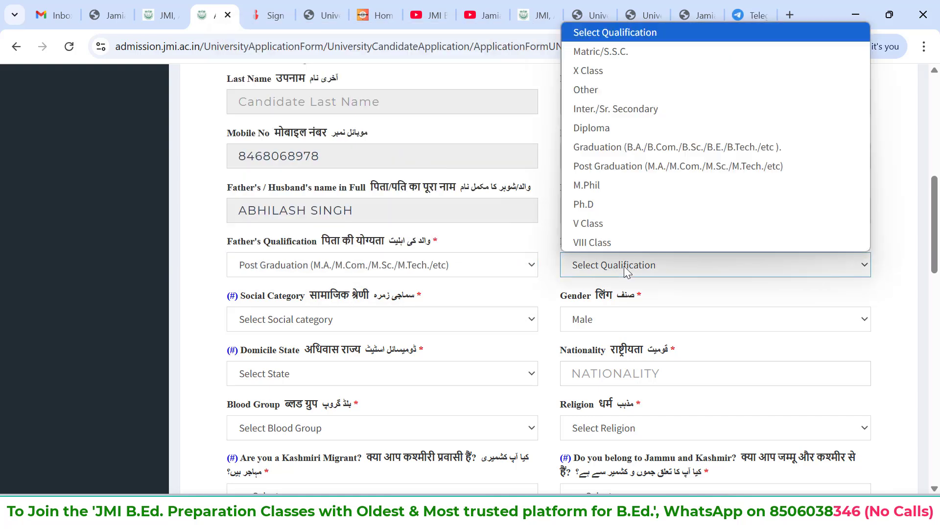
{"action": "left_click", "coordinate": [628, 174]}
Set the social category to General and the domicile state to Uttar Pradesh
{"action": "scroll", "coordinate": [495, 274], "scroll_direction": "down", "scroll_amount": 1}
{"action": "left_click", "coordinate": [456, 270]}
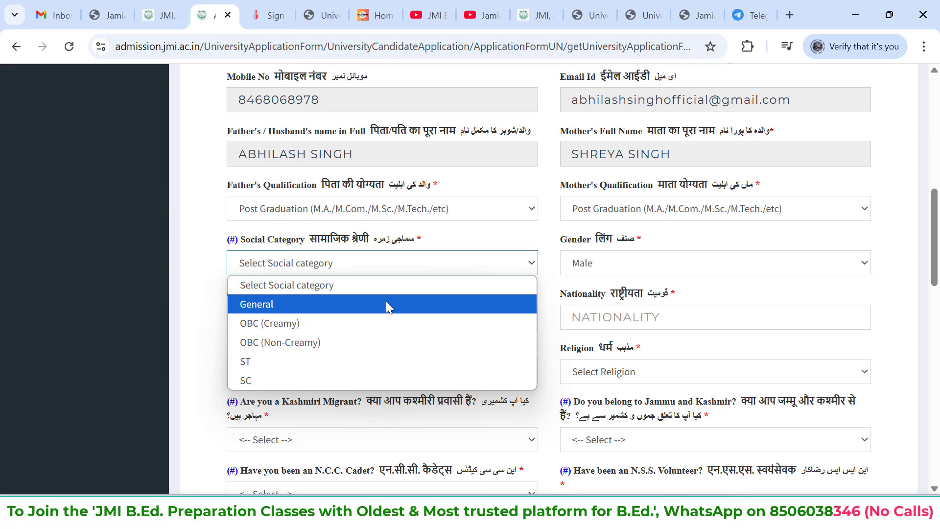
{"action": "left_click", "coordinate": [355, 305]}
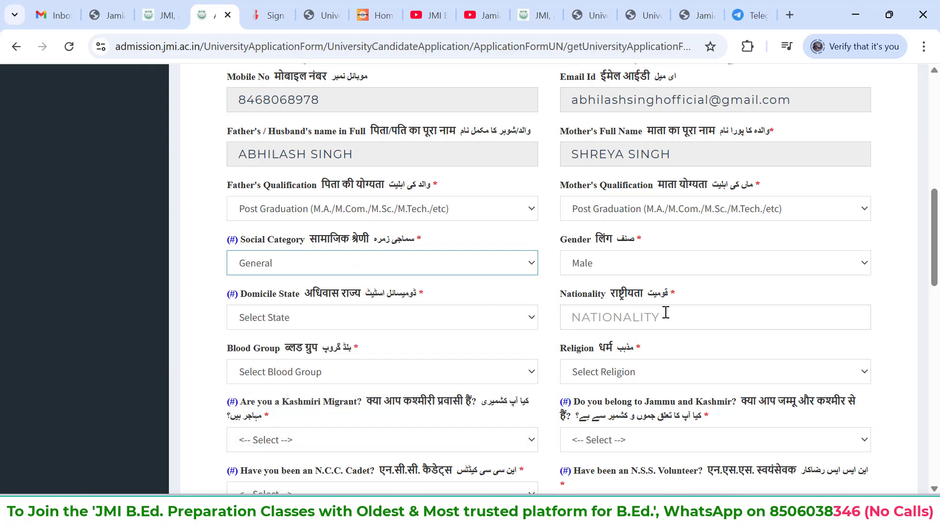
{"action": "left_click", "coordinate": [476, 317]}
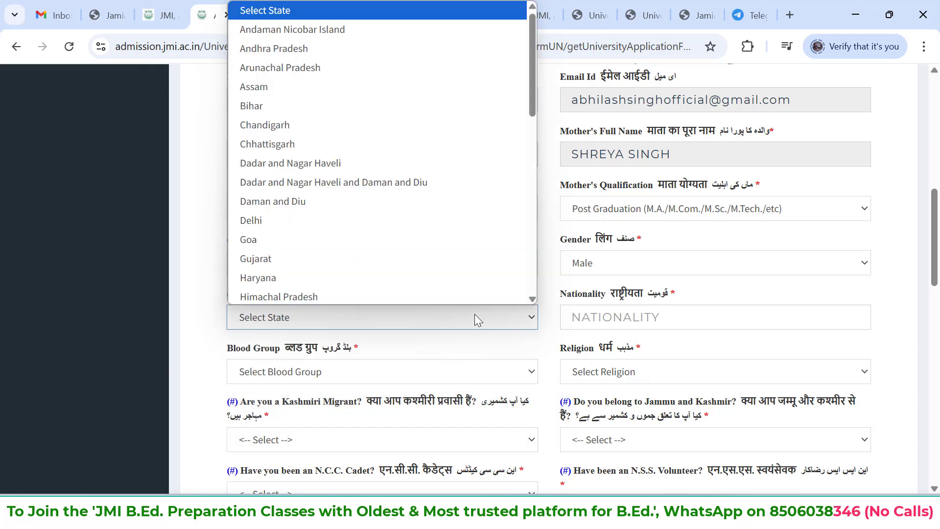
{"action": "scroll", "coordinate": [443, 232], "scroll_direction": "down", "scroll_amount": 2}
{"action": "scroll", "coordinate": [443, 232], "scroll_direction": "down", "scroll_amount": 1}
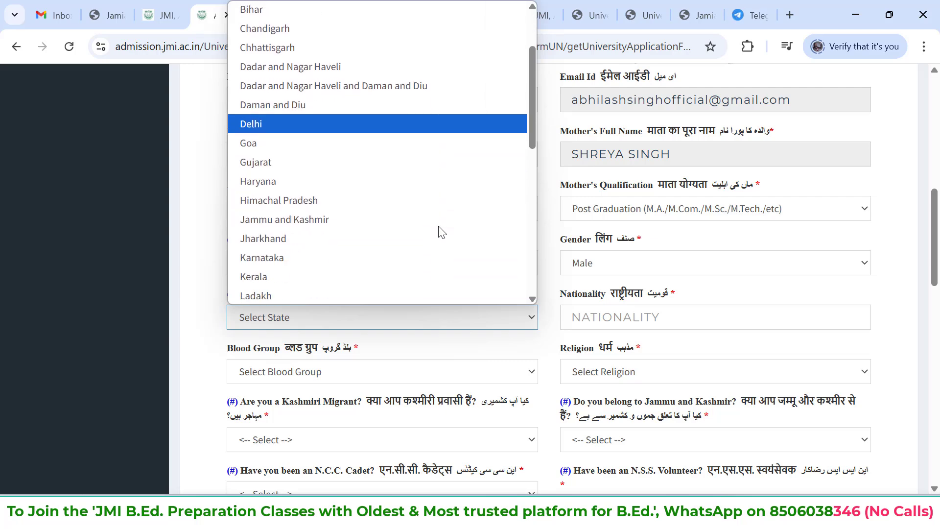
{"action": "scroll", "coordinate": [443, 233], "scroll_direction": "down", "scroll_amount": 10}
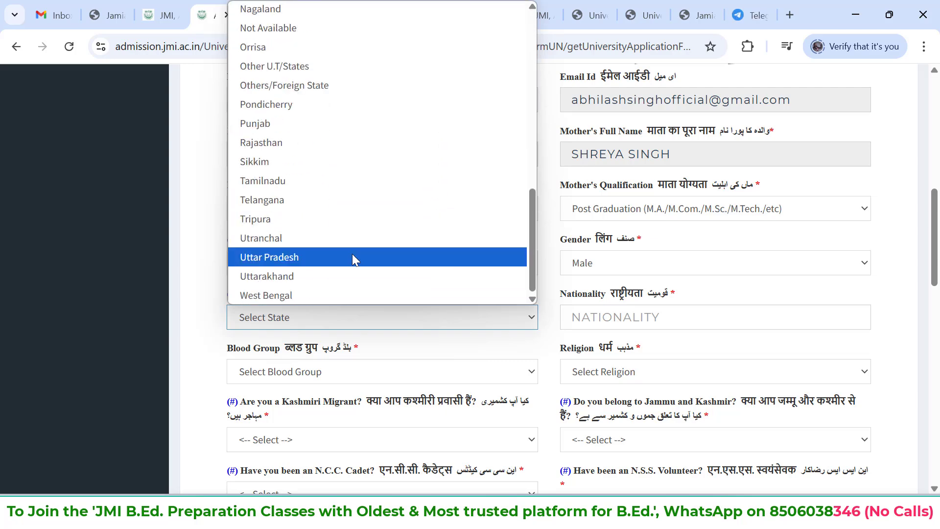
{"action": "left_click", "coordinate": [354, 259]}
Enter INDIAN as the nationality, and set the blood group to AB+ and the religion to Hinduism
{"action": "left_click", "coordinate": [651, 327]}
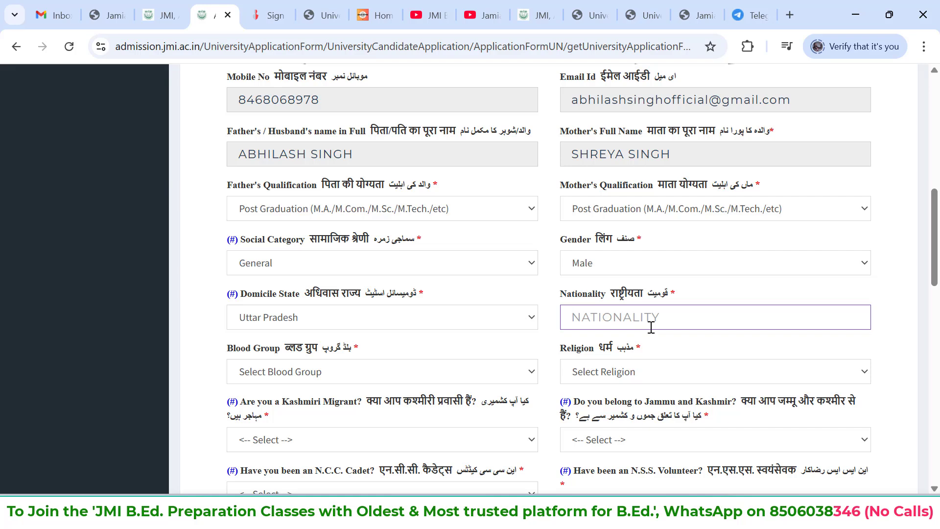
{"action": "type", "text": "INDIAN"}
{"action": "left_click", "coordinate": [492, 377]}
{"action": "left_click", "coordinate": [450, 336]}
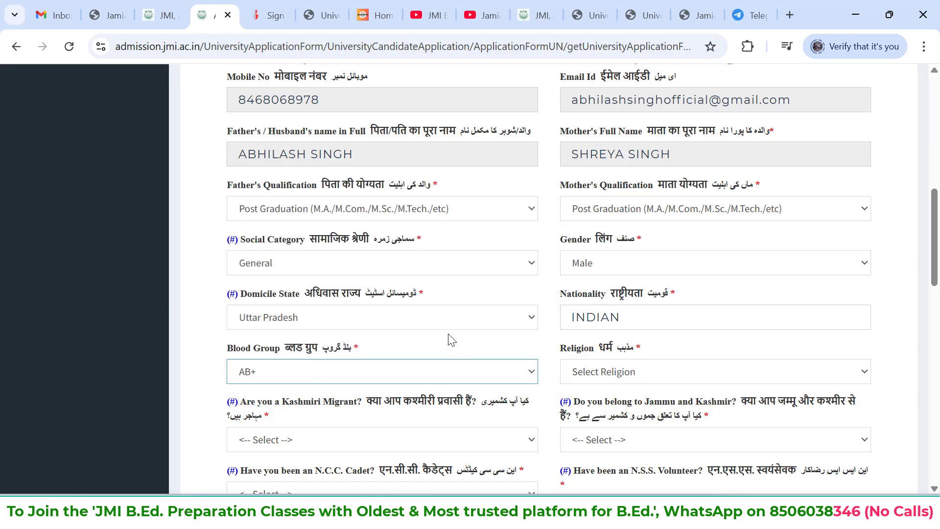
{"action": "left_click", "coordinate": [634, 377]}
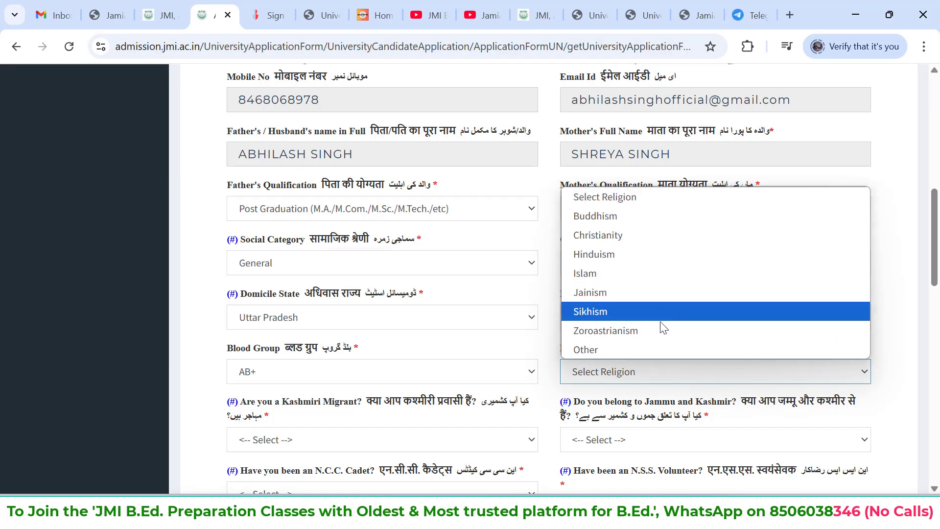
{"action": "left_click", "coordinate": [651, 251]}
Answer No to both the Kashmiri Migrant question and the question about belonging to Jammu and Kashmir
{"action": "scroll", "coordinate": [705, 332], "scroll_direction": "down", "scroll_amount": 3}
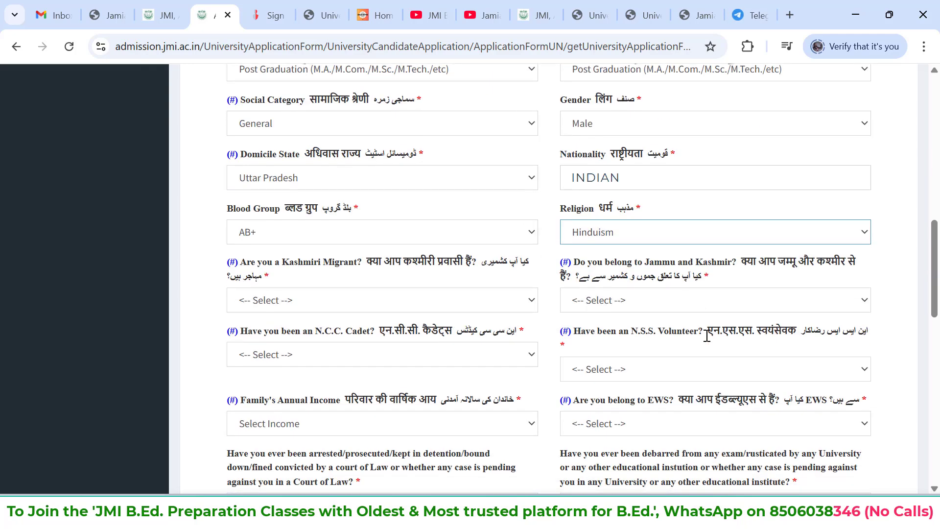
{"action": "left_click", "coordinate": [342, 301]}
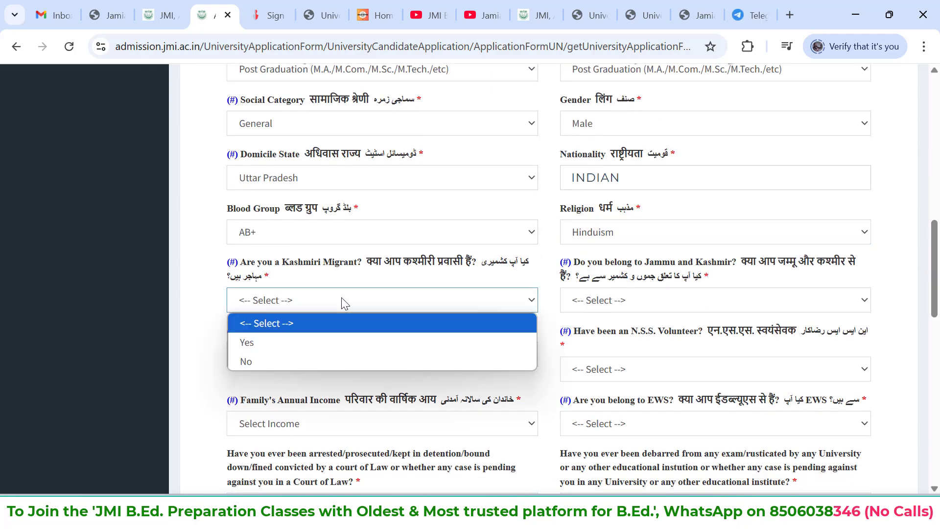
{"action": "left_click", "coordinate": [323, 360]}
{"action": "scroll", "coordinate": [551, 324], "scroll_direction": "down", "scroll_amount": 1}
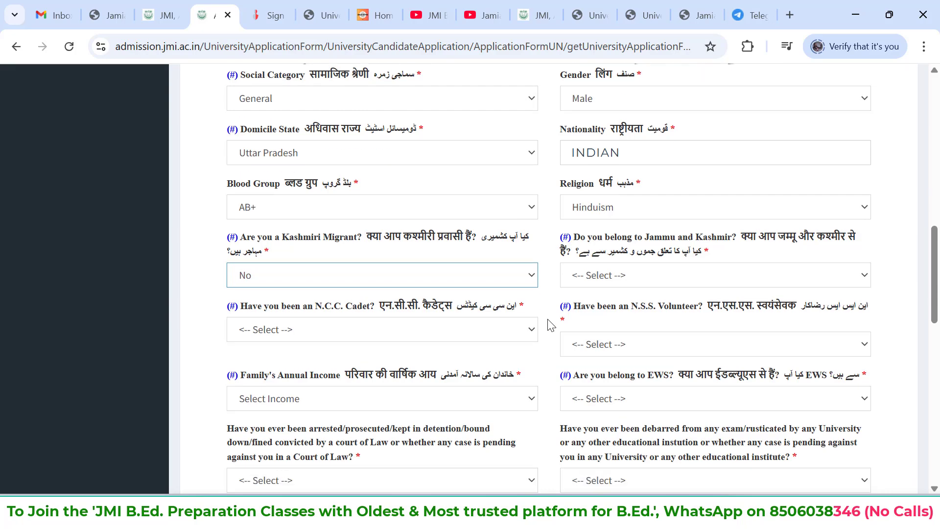
{"action": "scroll", "coordinate": [551, 325], "scroll_direction": "down", "scroll_amount": 1}
{"action": "left_click", "coordinate": [678, 227]}
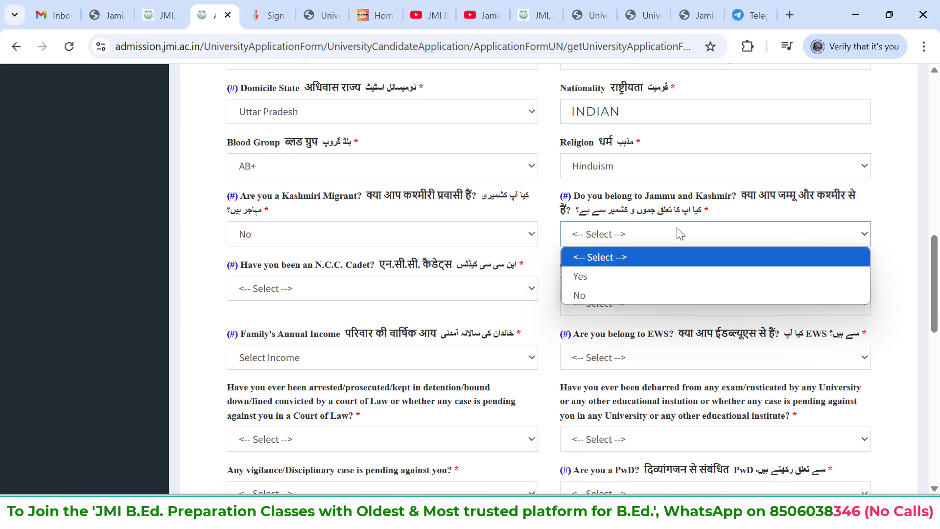
{"action": "left_click", "coordinate": [641, 295]}
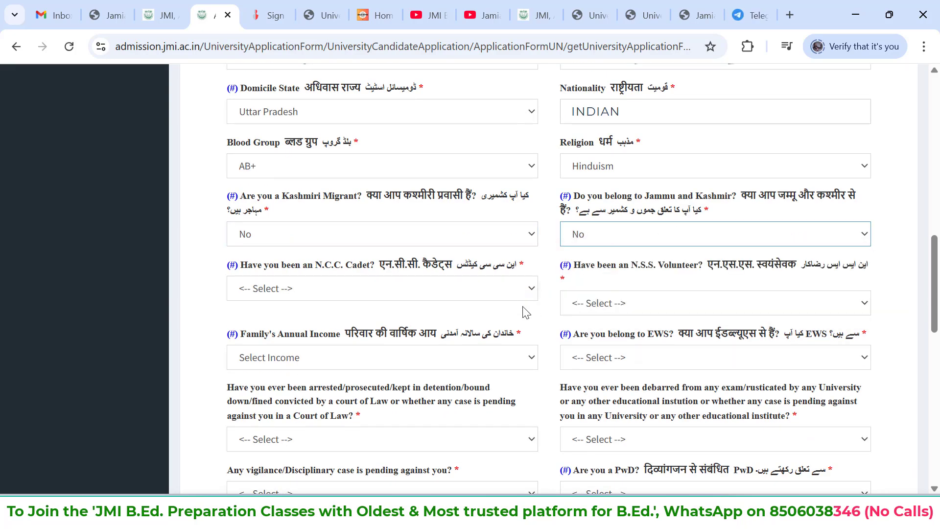
Answer No to the N.C.C. Cadet and N.S.S. Volunteer questions
{"action": "scroll", "coordinate": [519, 303], "scroll_direction": "down", "scroll_amount": 1}
{"action": "left_click", "coordinate": [499, 253]}
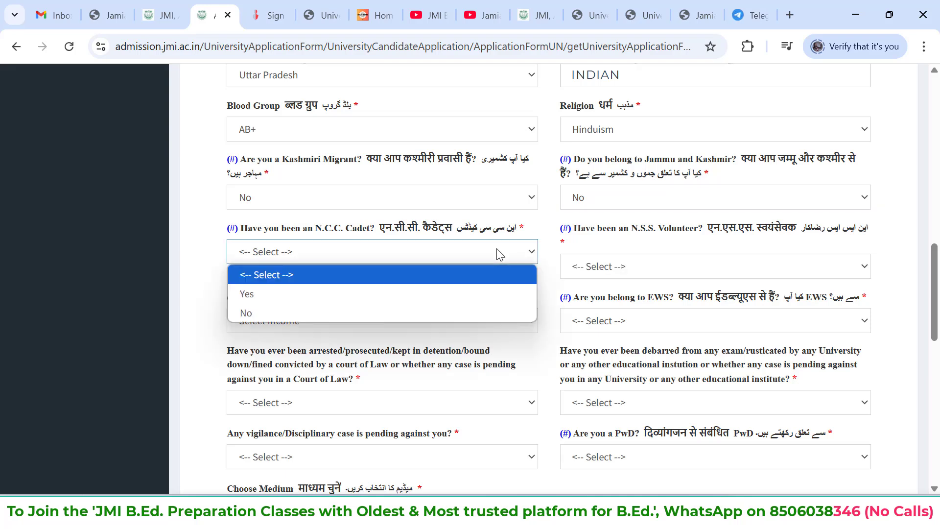
{"action": "left_click", "coordinate": [410, 314]}
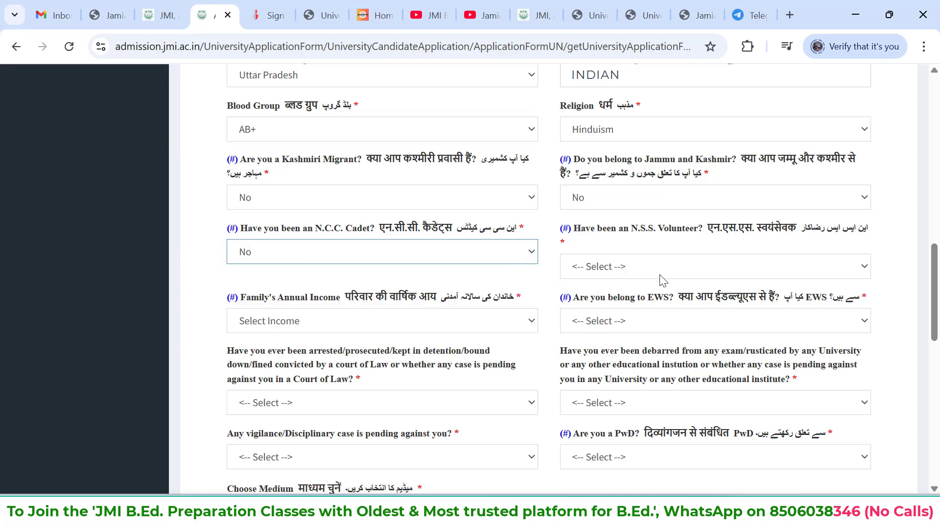
{"action": "scroll", "coordinate": [662, 280], "scroll_direction": "down", "scroll_amount": 1}
{"action": "left_click", "coordinate": [625, 210]}
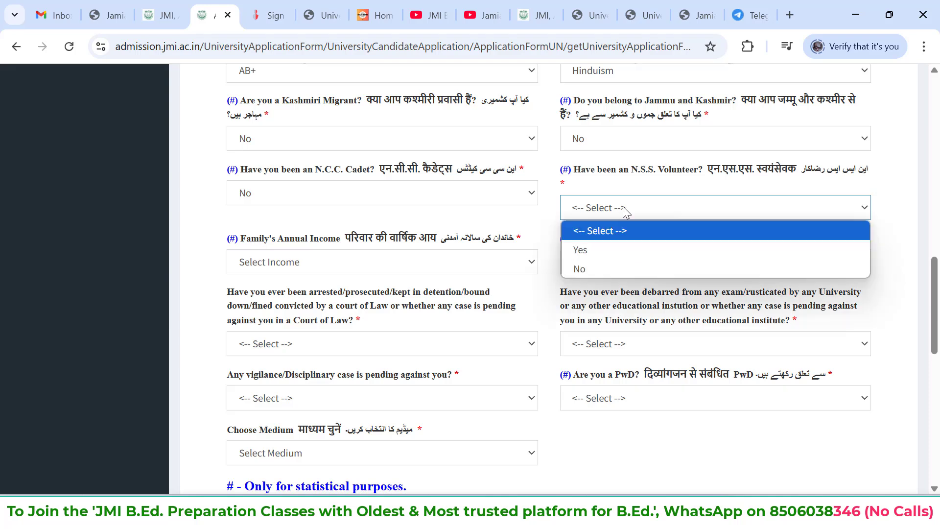
{"action": "left_click", "coordinate": [630, 266]}
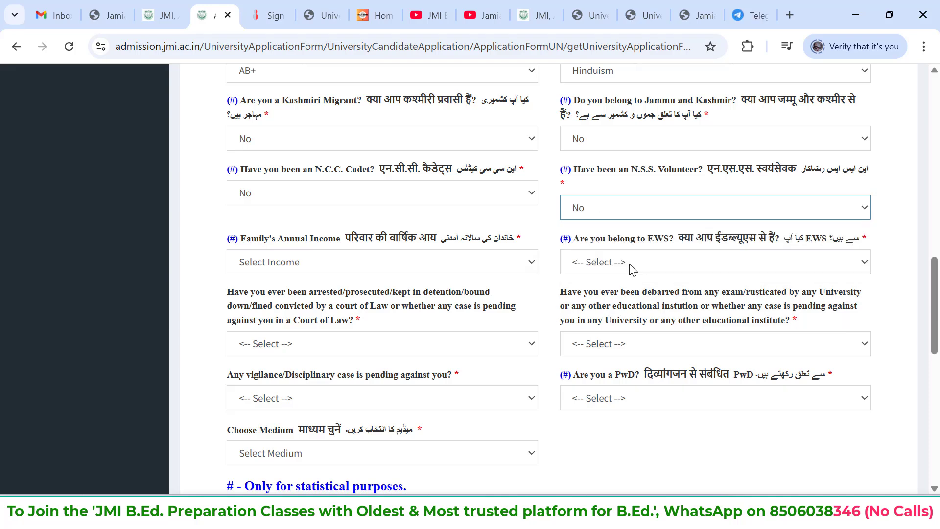
Set the family's annual income to Rs. 8,00,001 and Above and answer No to belonging to EWS
{"action": "left_click", "coordinate": [420, 272]}
{"action": "left_click", "coordinate": [371, 344]}
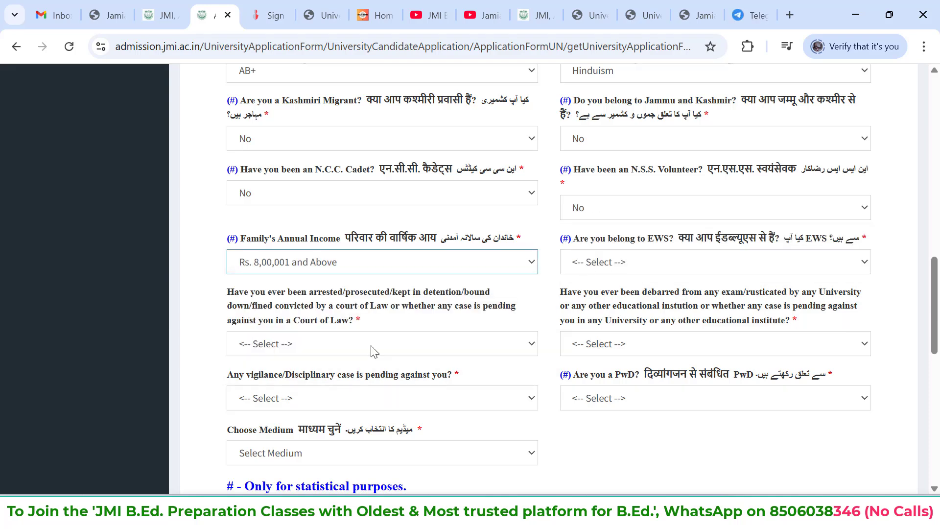
{"action": "left_click", "coordinate": [706, 271]}
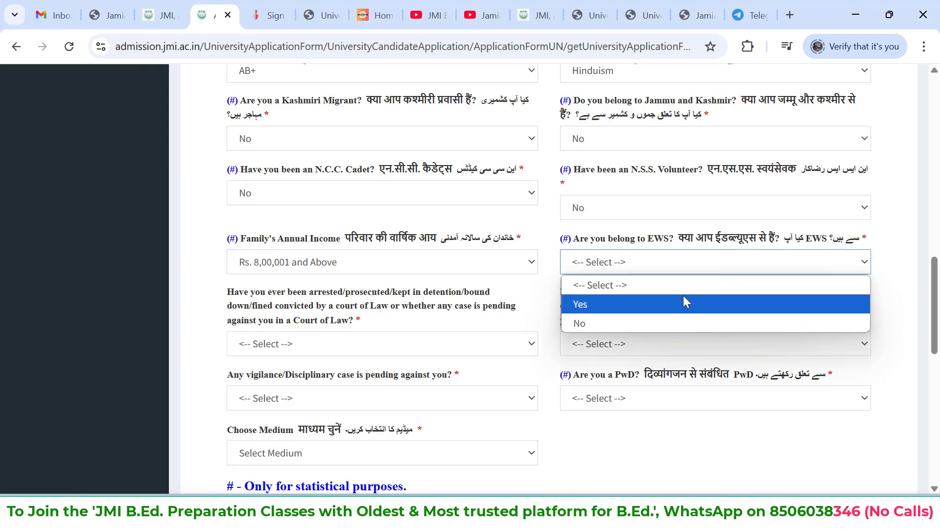
{"action": "left_click", "coordinate": [677, 322]}
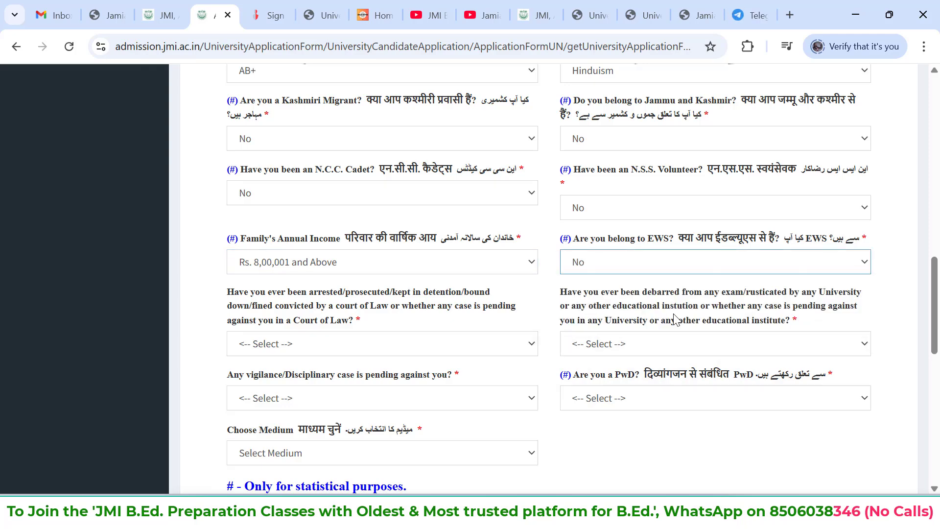
Answer No to the questions about arrest or court conviction and about being debarred from any exam or university
{"action": "scroll", "coordinate": [677, 321], "scroll_direction": "down", "scroll_amount": 1}
{"action": "scroll", "coordinate": [456, 268], "scroll_direction": "down", "scroll_amount": 1}
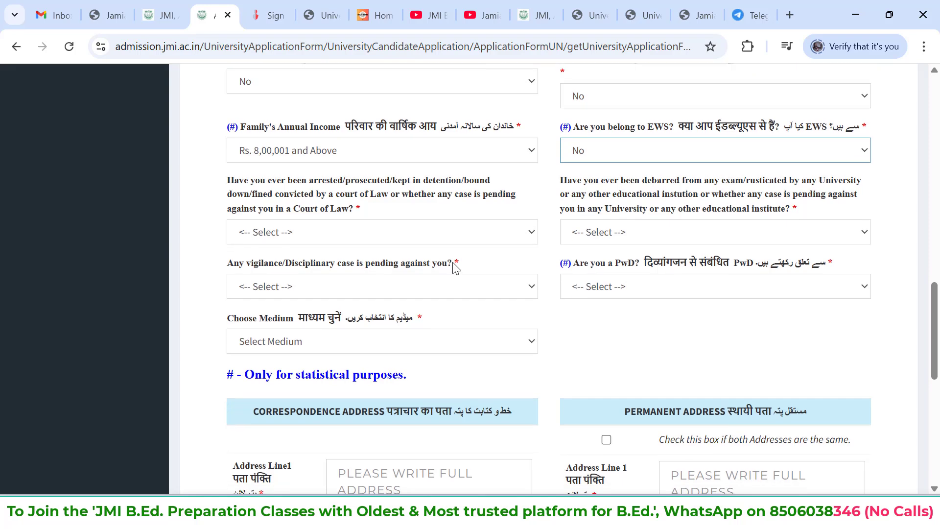
{"action": "left_click", "coordinate": [498, 237]}
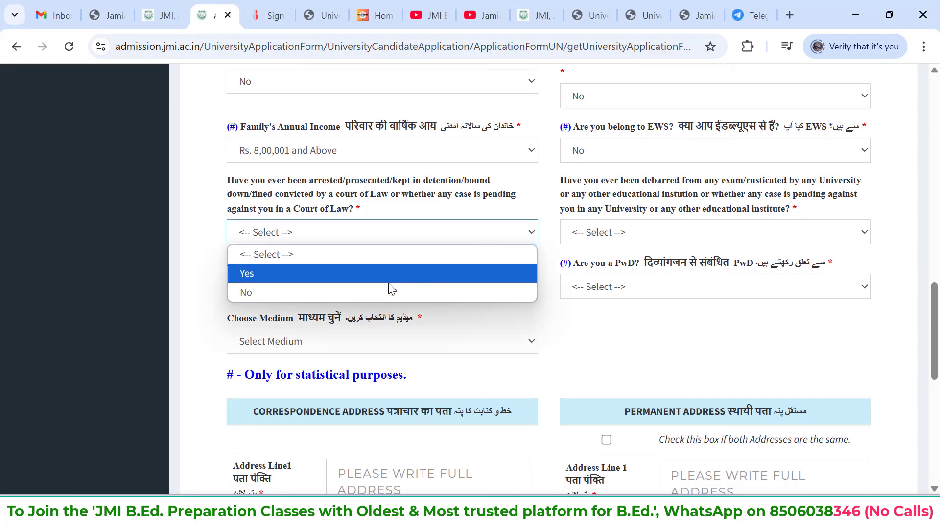
{"action": "left_click", "coordinate": [376, 289]}
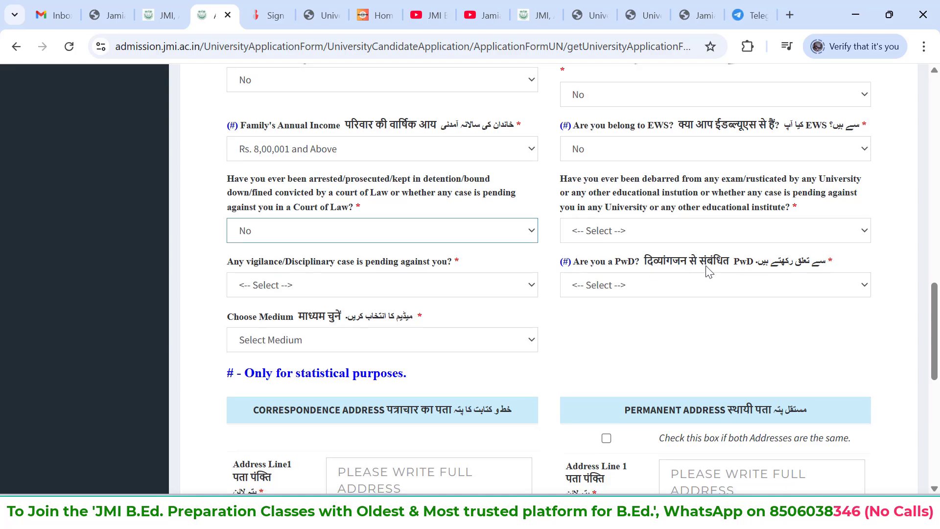
{"action": "scroll", "coordinate": [709, 270], "scroll_direction": "down", "scroll_amount": 1}
{"action": "left_click", "coordinate": [759, 225]}
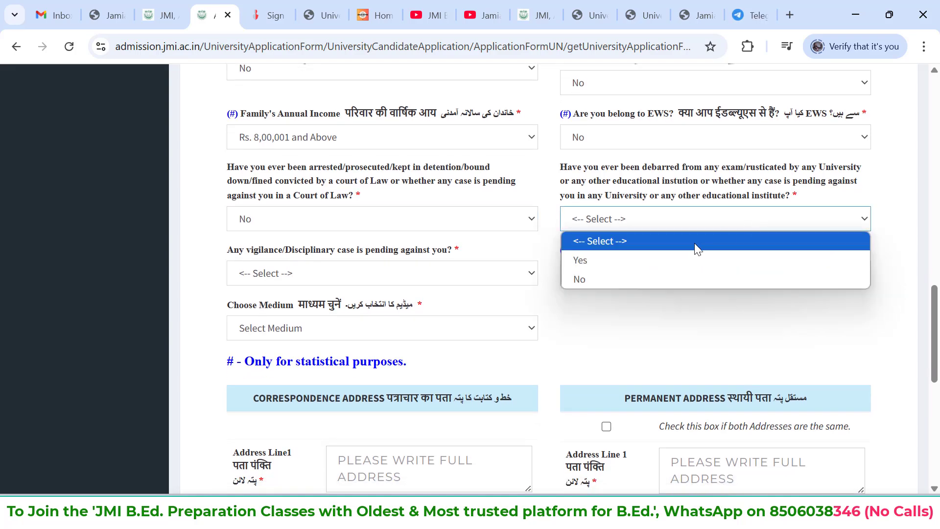
{"action": "left_click", "coordinate": [634, 280]}
Answer No to the pending vigilance/disciplinary case and PwD questions, and open the choices for the medium
{"action": "scroll", "coordinate": [634, 280], "scroll_direction": "down", "scroll_amount": 1}
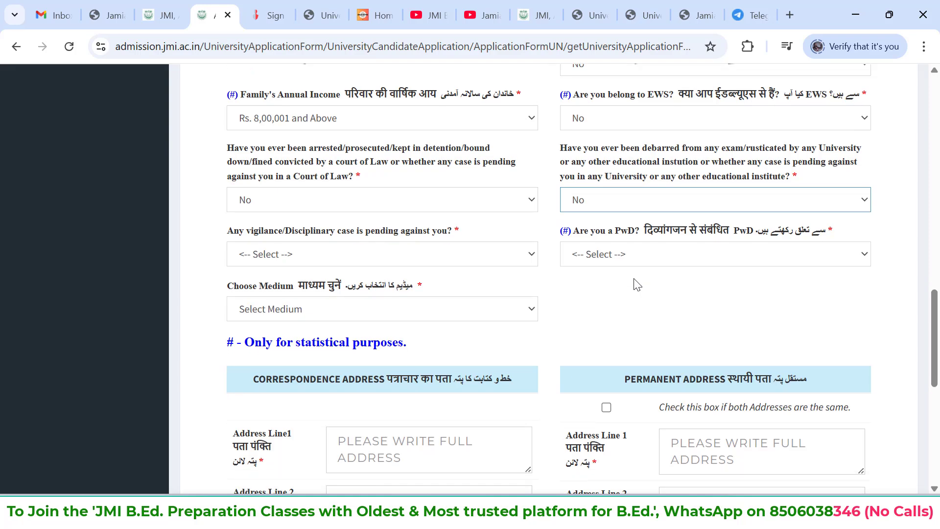
{"action": "left_click", "coordinate": [484, 255]}
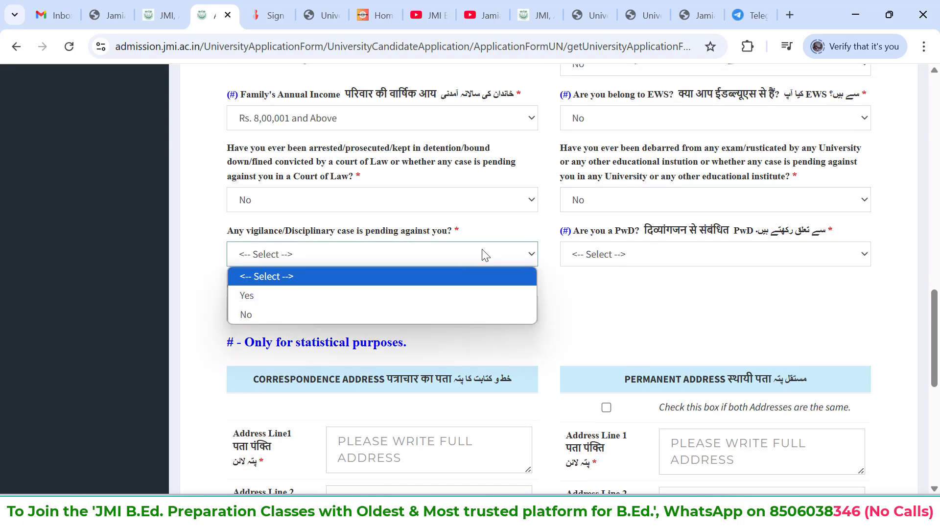
{"action": "left_click", "coordinate": [383, 312]}
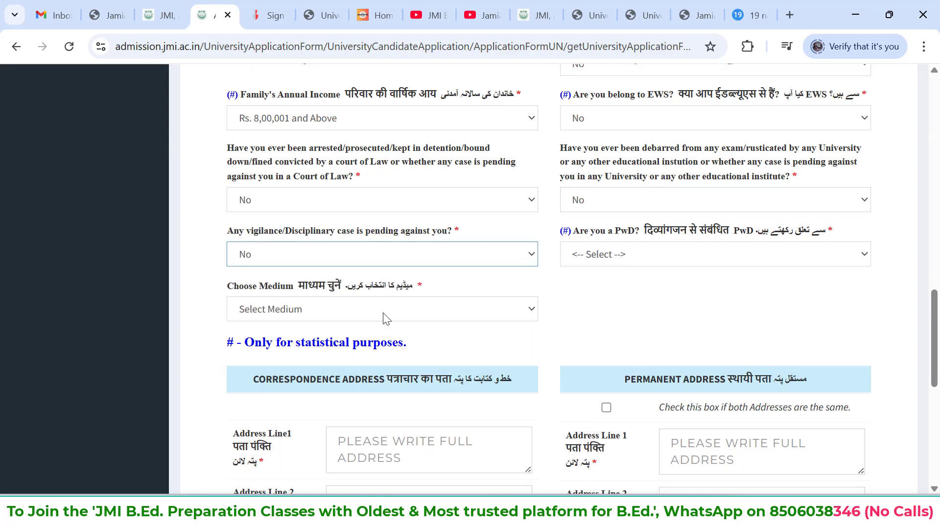
{"action": "left_click", "coordinate": [687, 256]}
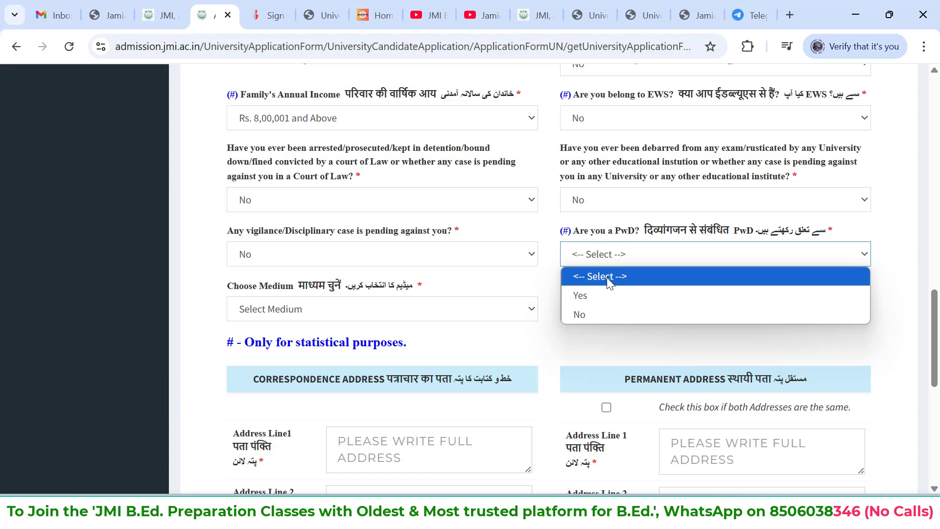
{"action": "left_click", "coordinate": [593, 310]}
{"action": "left_click", "coordinate": [464, 310]}
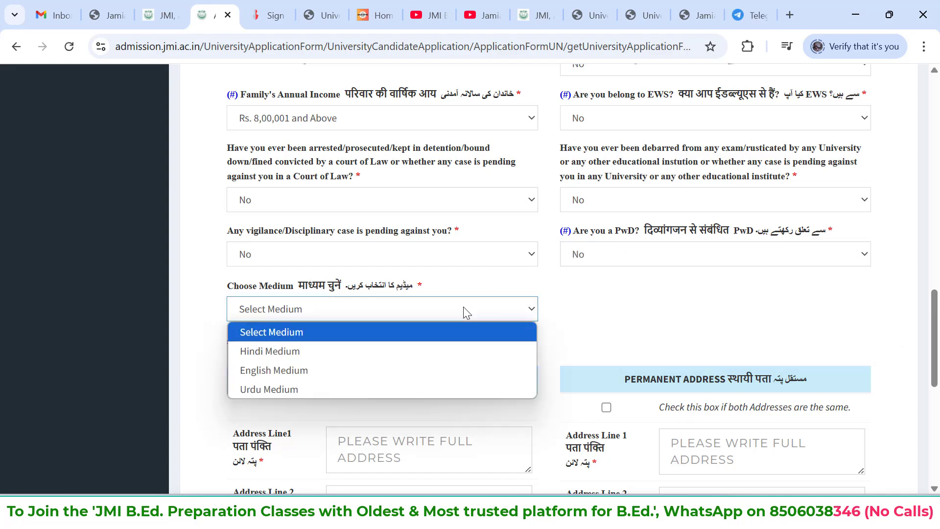
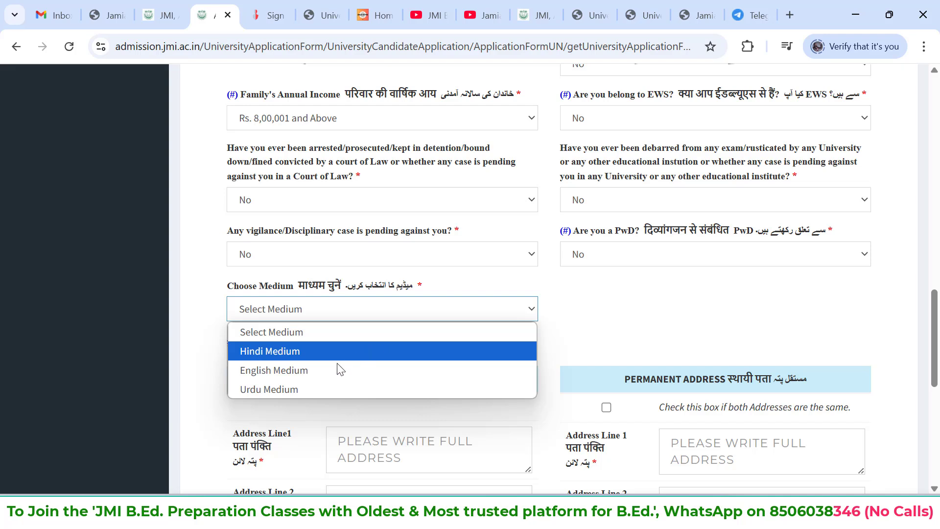
Set the medium to English Medium and the subject to History
{"action": "left_click", "coordinate": [326, 370]}
{"action": "scroll", "coordinate": [326, 371], "scroll_direction": "down", "scroll_amount": 1}
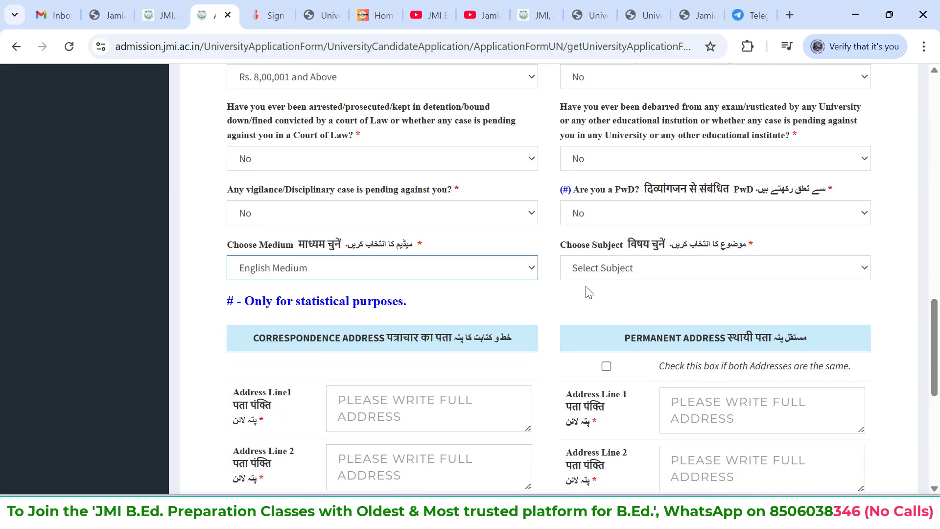
{"action": "left_click", "coordinate": [627, 309]}
{"action": "scroll", "coordinate": [657, 169], "scroll_direction": "down", "scroll_amount": 1}
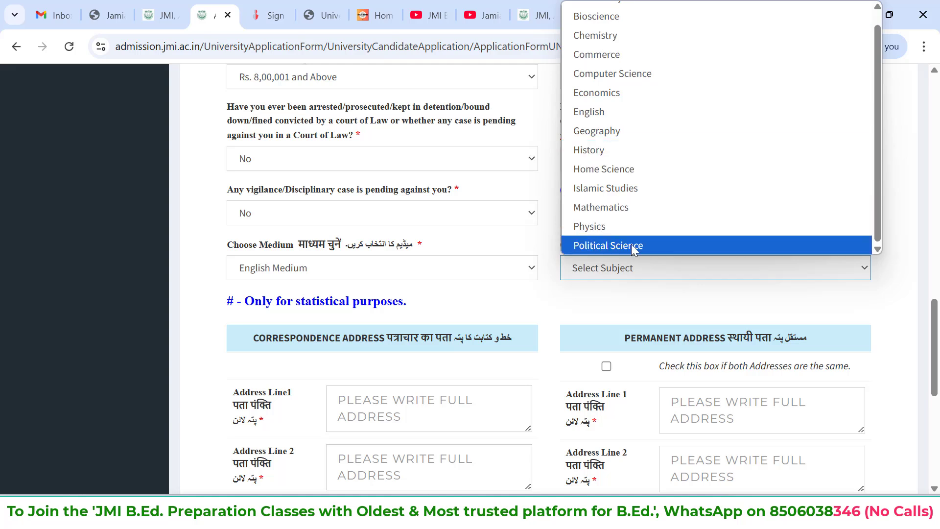
{"action": "scroll", "coordinate": [632, 34], "scroll_direction": "up", "scroll_amount": 1}
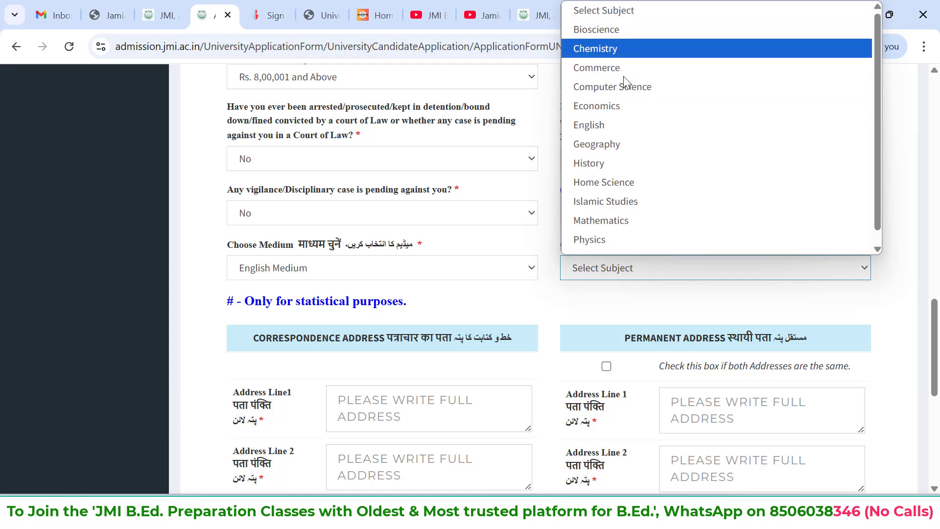
{"action": "scroll", "coordinate": [625, 221], "scroll_direction": "down", "scroll_amount": 1}
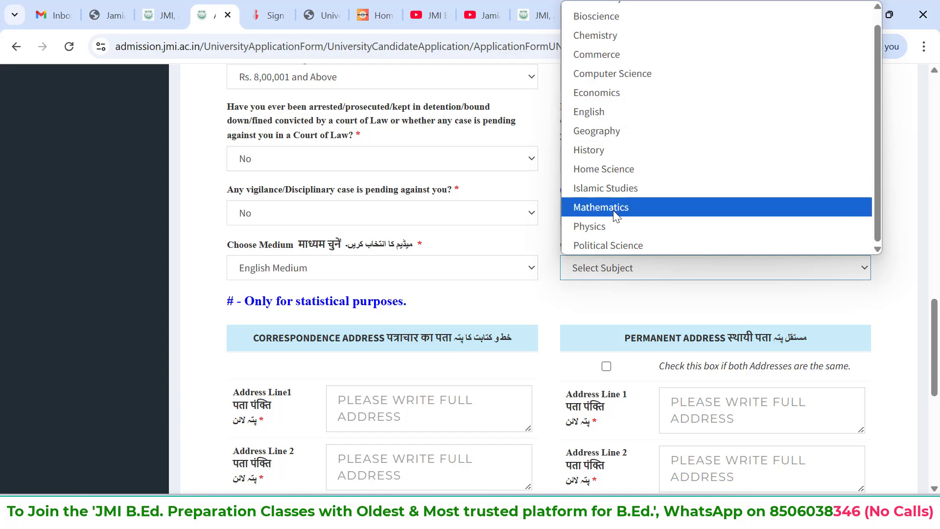
{"action": "left_click", "coordinate": [610, 148]}
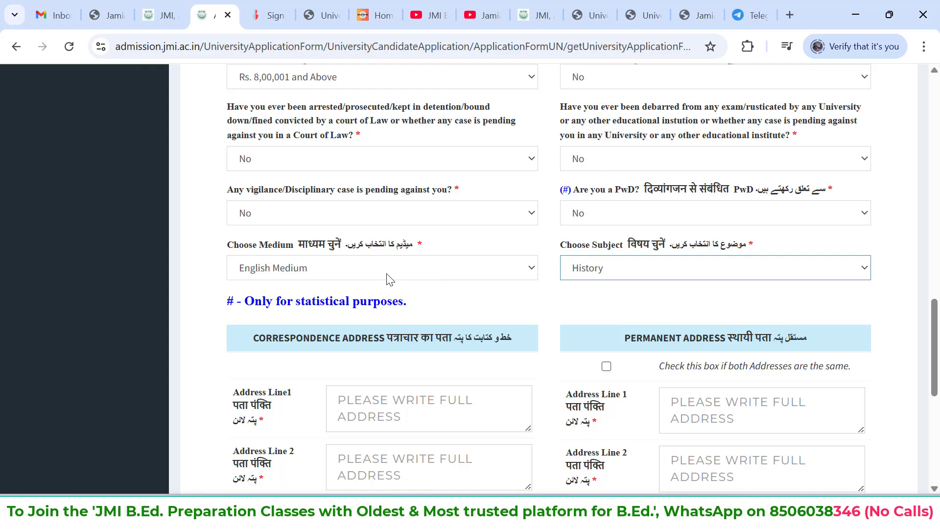
Switch to YouTube, open and pause the first video of the JMI B.Ed. 2025 playlist, and look through the listed videos
{"action": "left_click", "coordinate": [430, 15]}
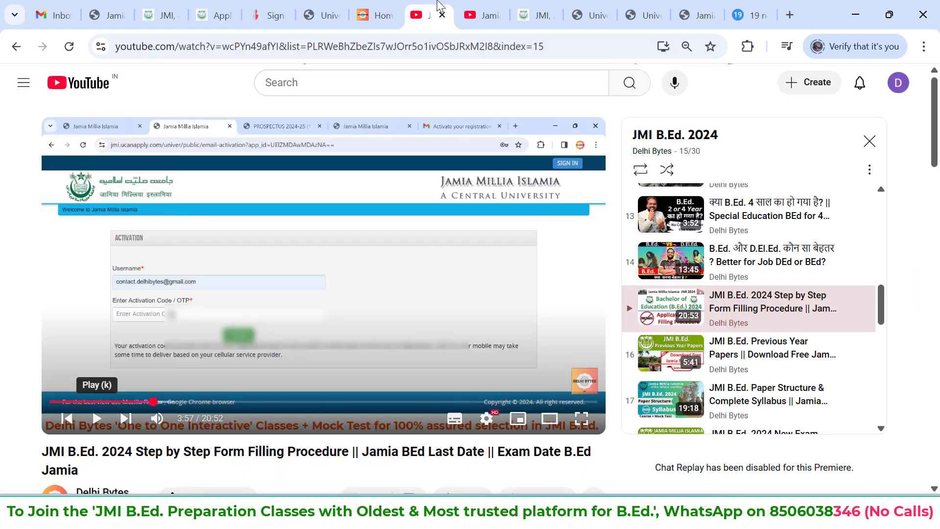
{"action": "left_click", "coordinate": [469, 6]}
{"action": "scroll", "coordinate": [737, 269], "scroll_direction": "up", "scroll_amount": 14}
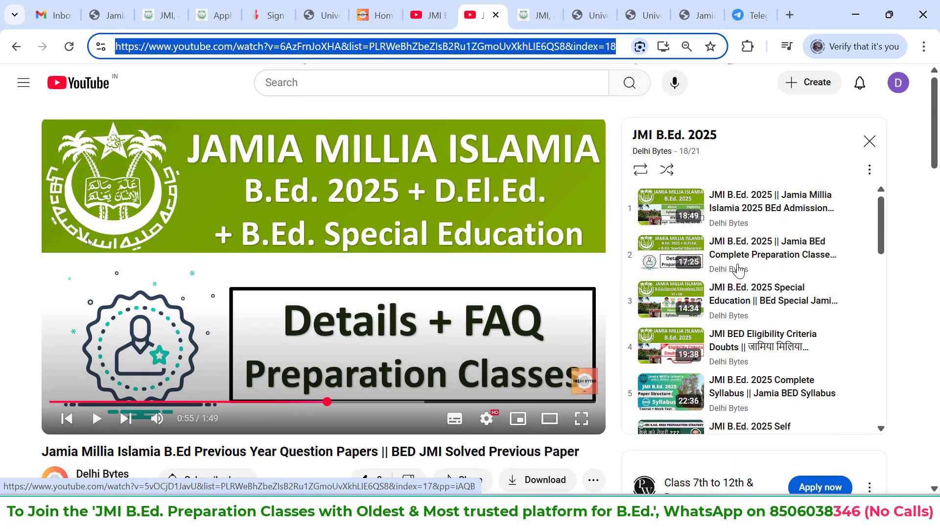
{"action": "scroll", "coordinate": [739, 342], "scroll_direction": "down", "scroll_amount": 1}
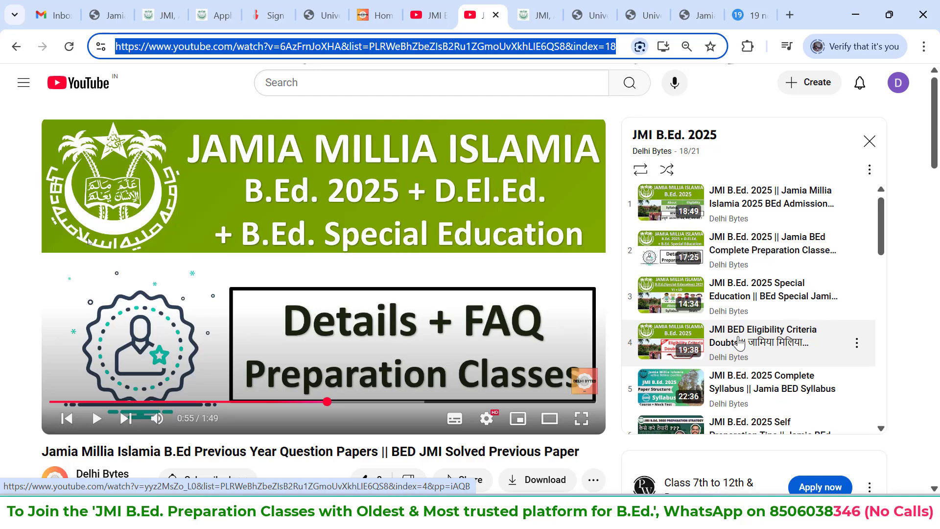
{"action": "left_click", "coordinate": [722, 214]}
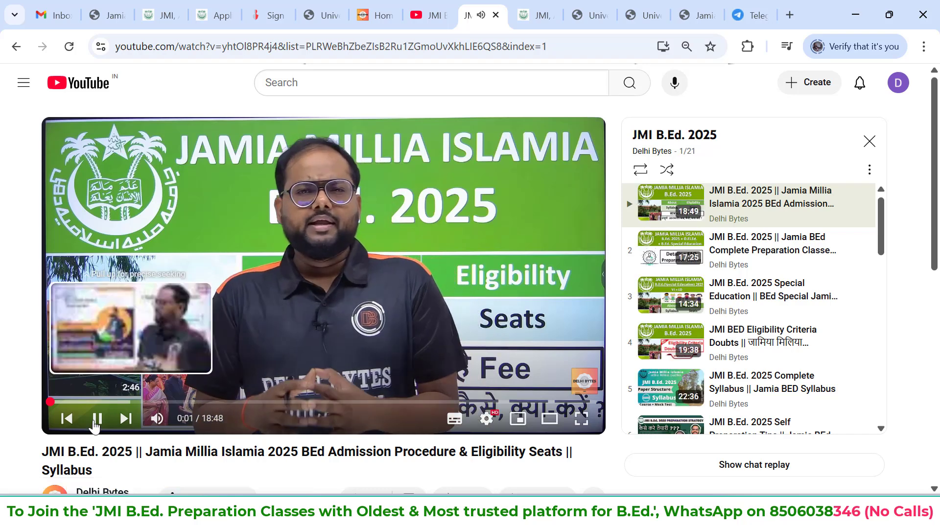
{"action": "left_click", "coordinate": [95, 420]}
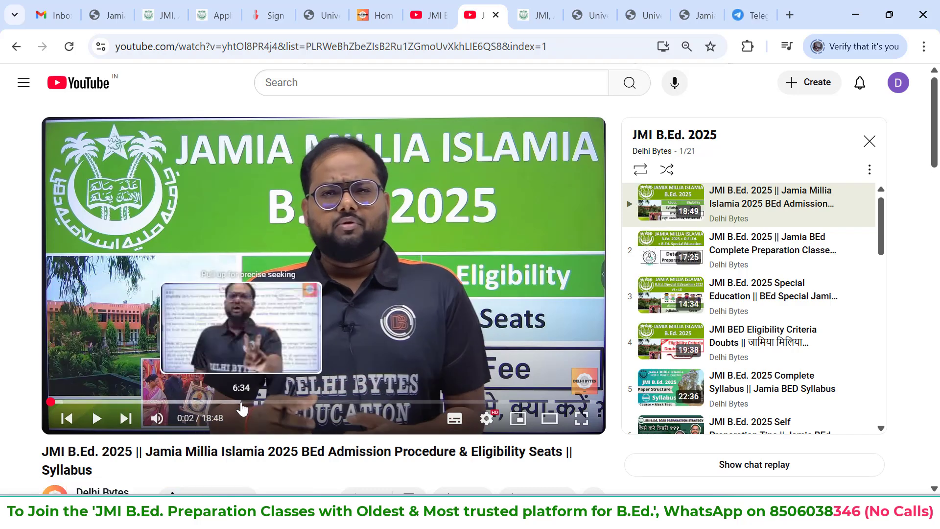
{"action": "scroll", "coordinate": [727, 269], "scroll_direction": "down", "scroll_amount": 1}
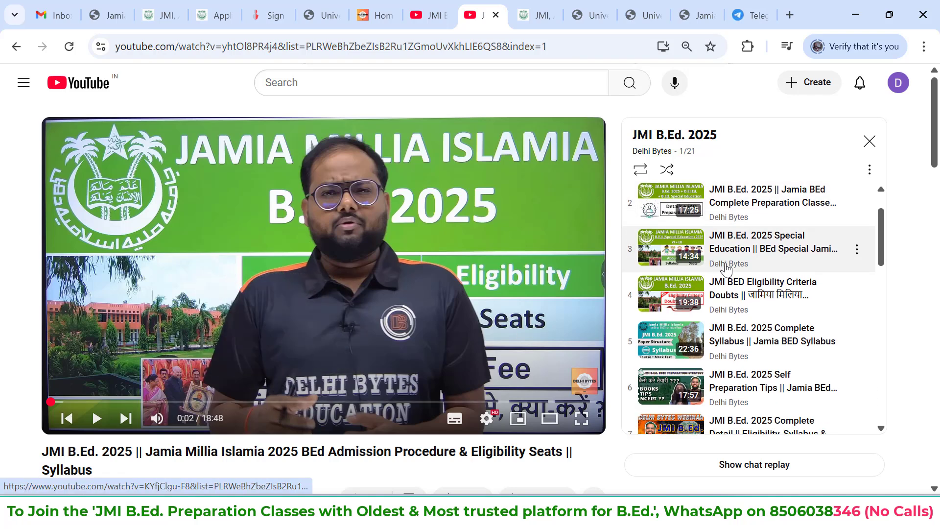
{"action": "scroll", "coordinate": [726, 268], "scroll_direction": "down", "scroll_amount": 1}
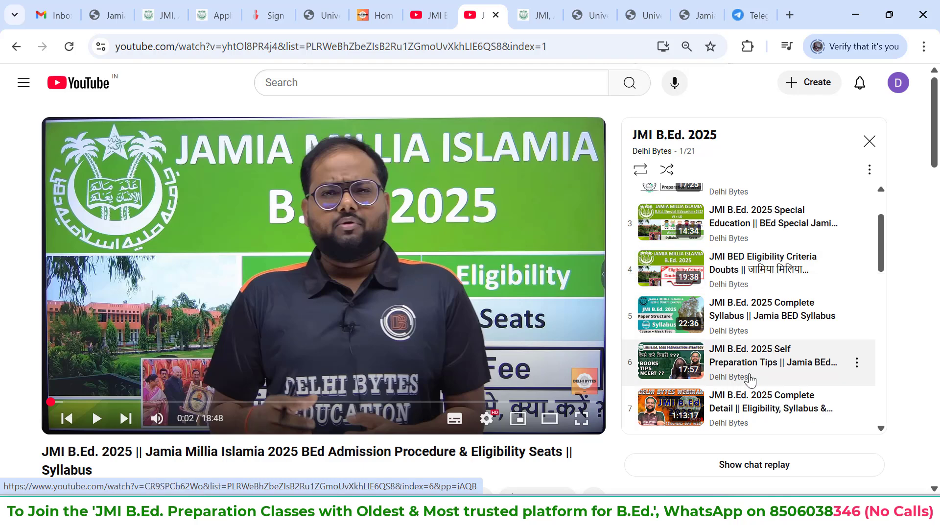
{"action": "scroll", "coordinate": [751, 380], "scroll_direction": "down", "scroll_amount": 2}
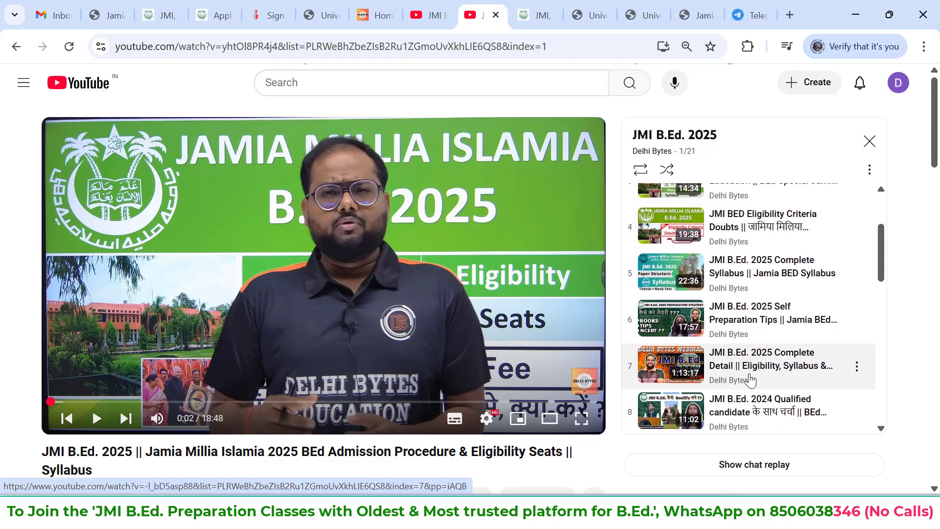
{"action": "scroll", "coordinate": [751, 379], "scroll_direction": "up", "scroll_amount": 2}
{"action": "scroll", "coordinate": [751, 379], "scroll_direction": "up", "scroll_amount": 2}
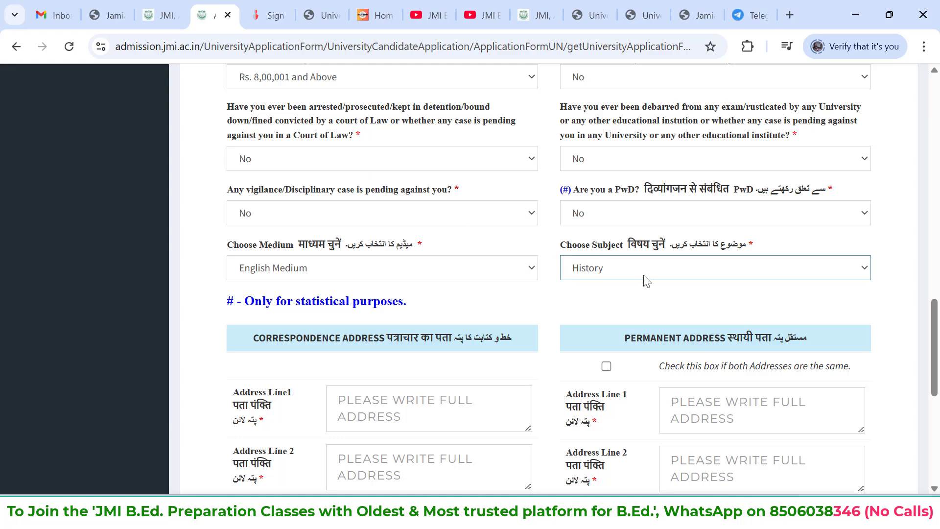
Return to the application form, review the available subjects and keep History selected
{"action": "left_click", "coordinate": [647, 281]}
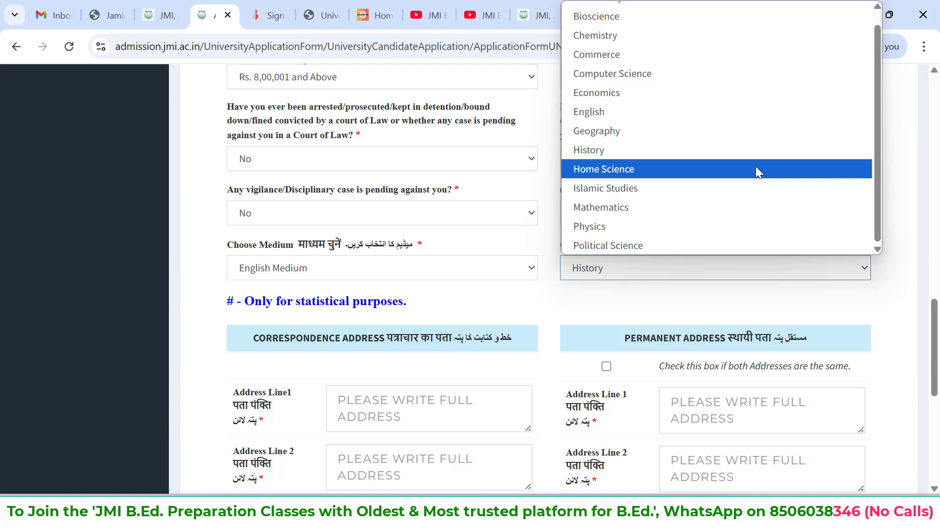
{"action": "left_click", "coordinate": [703, 149]}
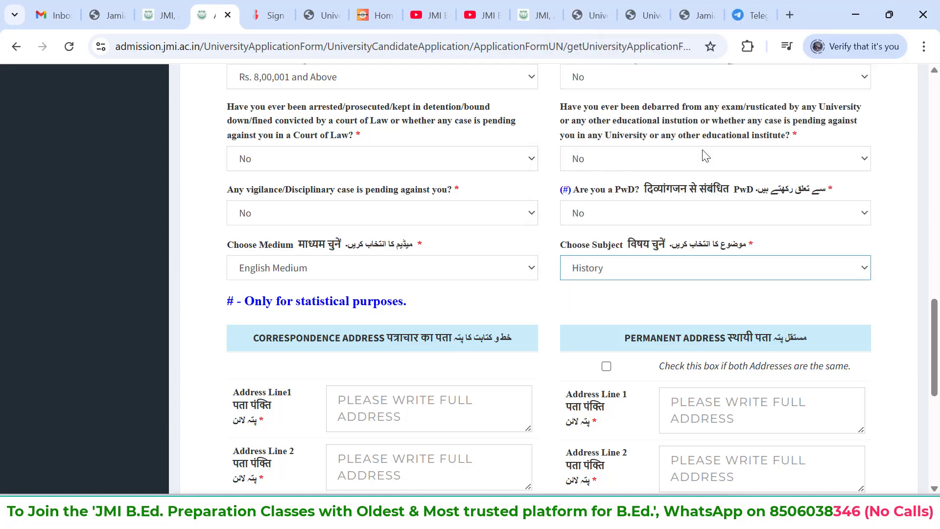
Fill in the correspondence address and alternative mobile number, and use the same details for the permanent address
{"action": "scroll", "coordinate": [655, 267], "scroll_direction": "down", "scroll_amount": 2}
{"action": "scroll", "coordinate": [655, 267], "scroll_direction": "down", "scroll_amount": 1}
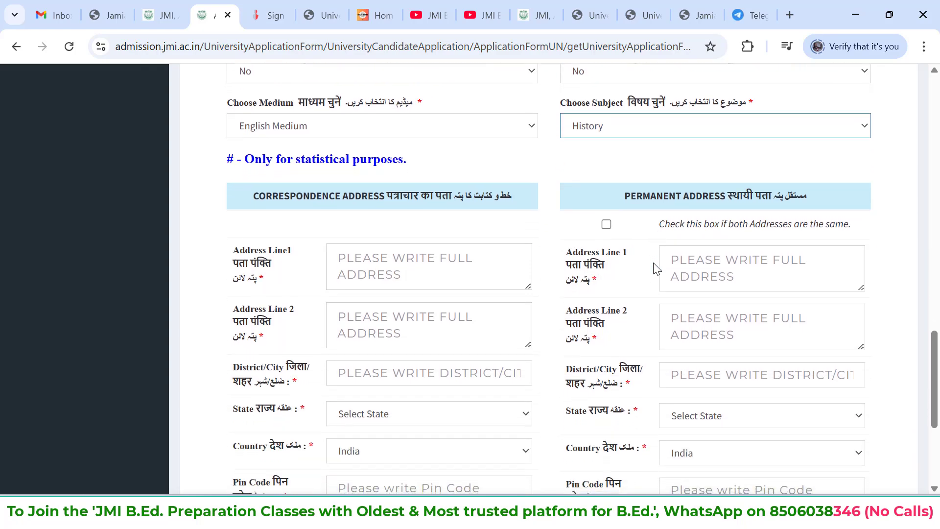
{"action": "left_click", "coordinate": [392, 264]}
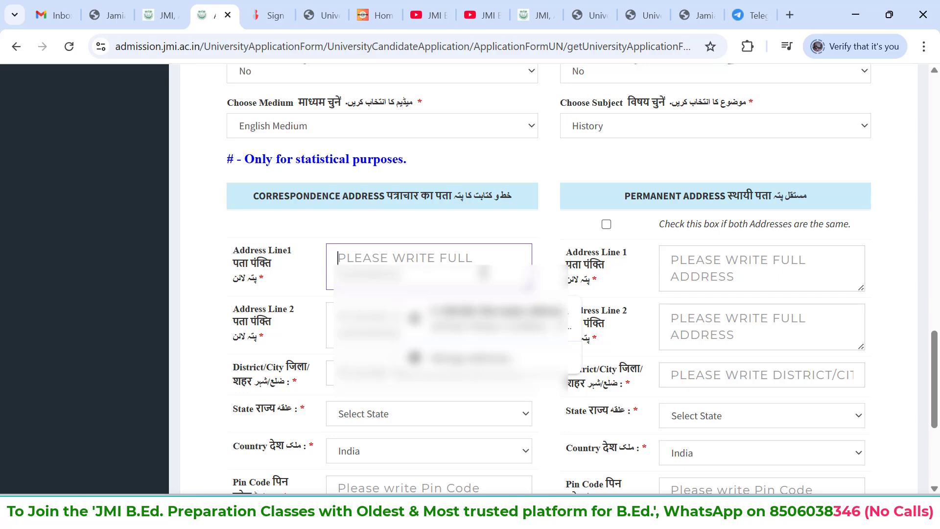
{"action": "type", "text": "3"}
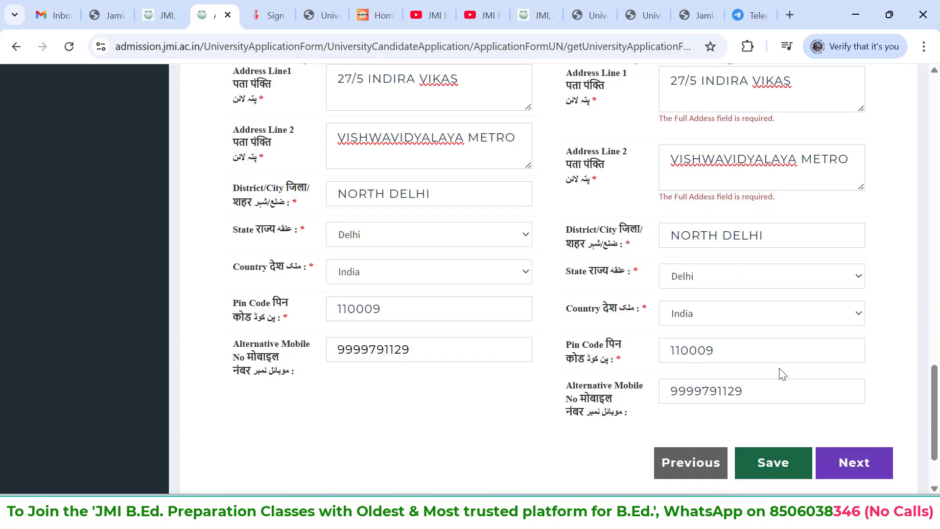
Save the personal information and acknowledge the confirmation messages
{"action": "left_click", "coordinate": [780, 455]}
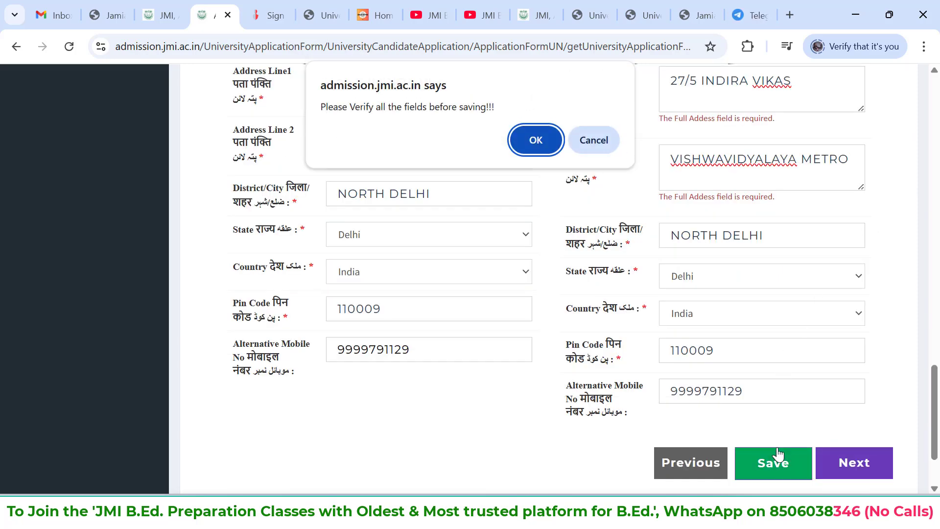
{"action": "left_click", "coordinate": [530, 131]}
{"action": "left_click", "coordinate": [593, 162]}
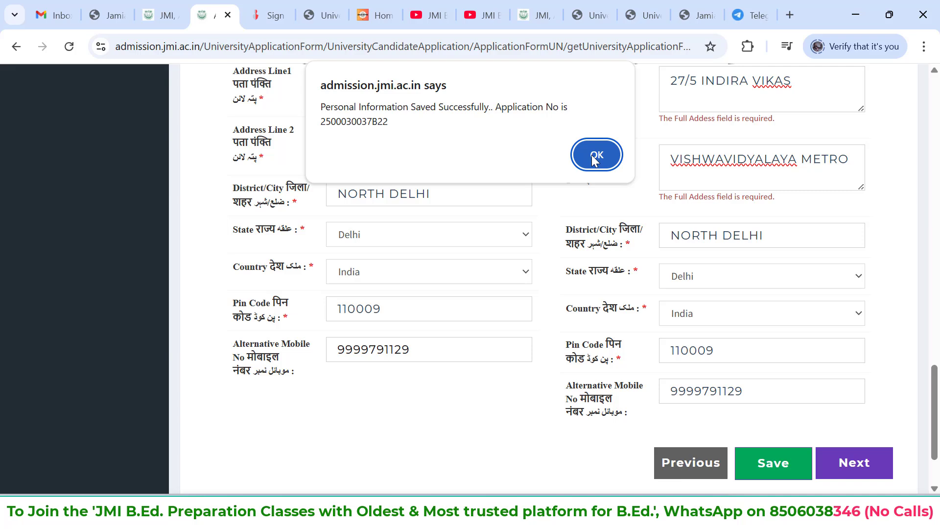
{"action": "left_click", "coordinate": [593, 156]}
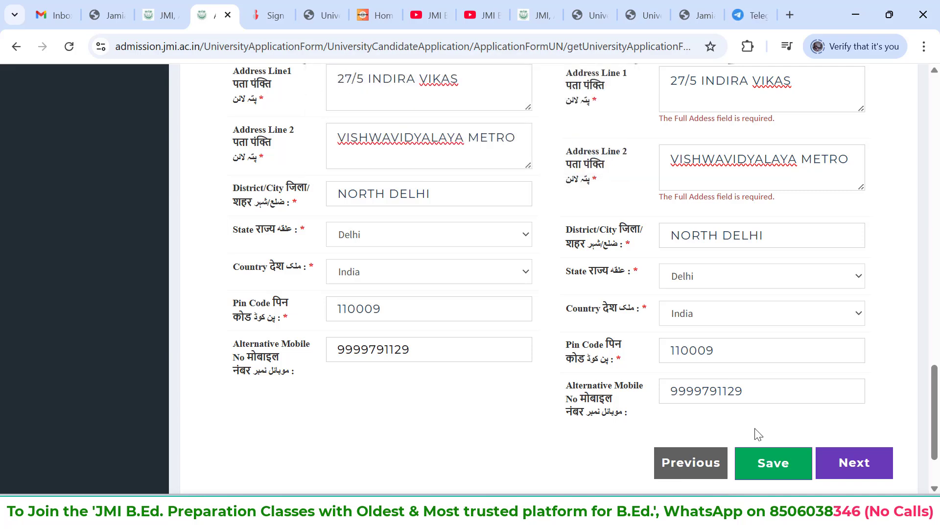
Save the personal information once more and proceed to the educational qualification step
{"action": "left_click", "coordinate": [766, 464]}
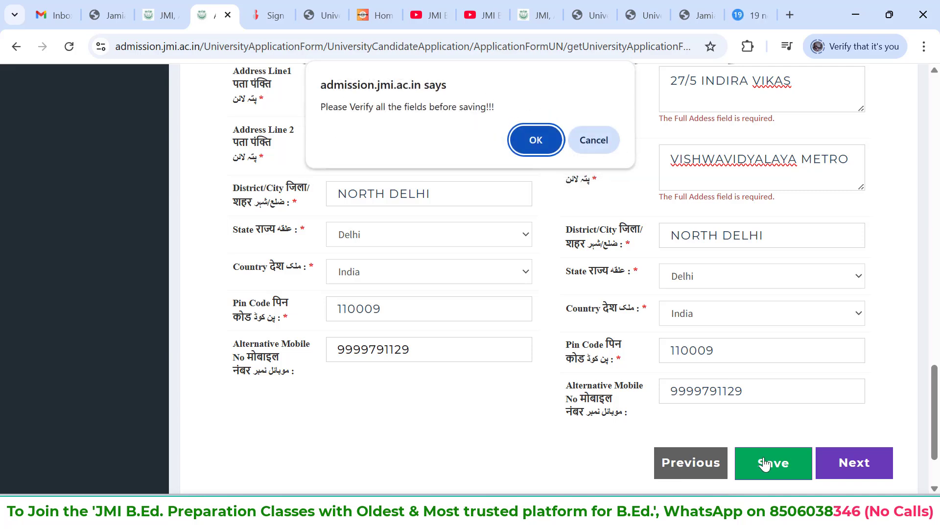
{"action": "left_click", "coordinate": [535, 146]}
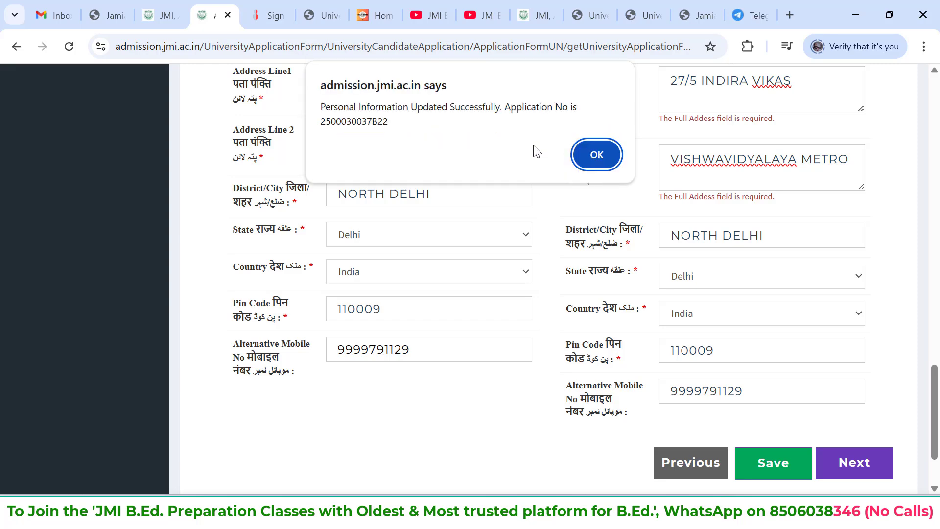
{"action": "left_click", "coordinate": [583, 156]}
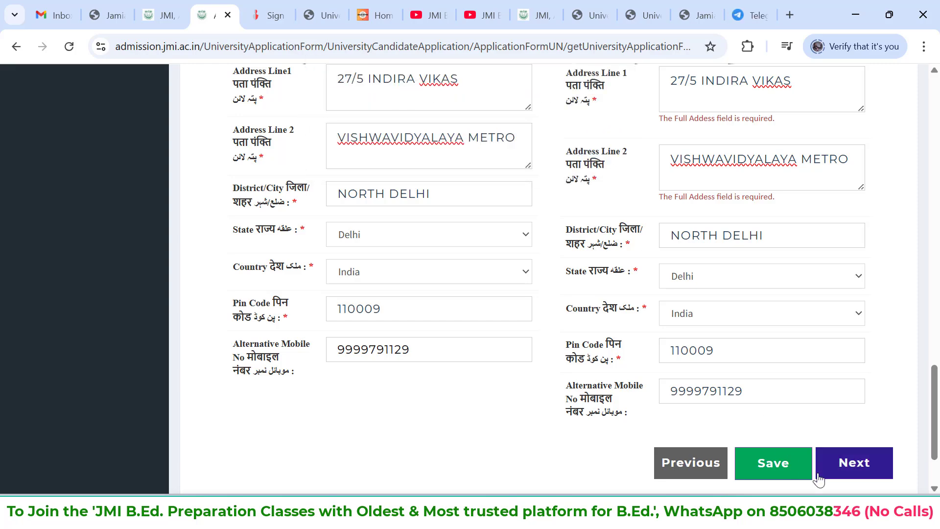
{"action": "left_click", "coordinate": [849, 476]}
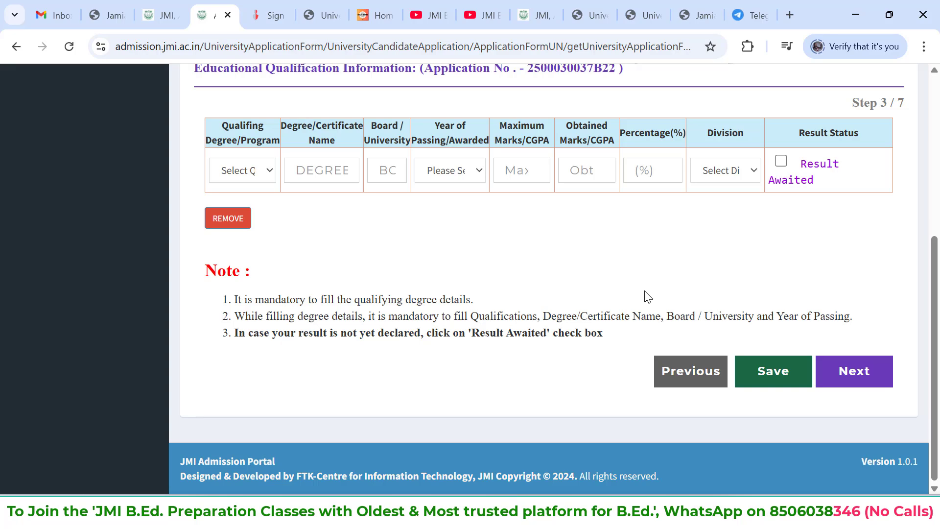
Fill the qualification row with Graduation, degree name, university, year 2024, maximum marks 1000, obtained marks 750, percentage 75 and I Division
{"action": "scroll", "coordinate": [648, 295], "scroll_direction": "up", "scroll_amount": 2}
{"action": "scroll", "coordinate": [645, 295], "scroll_direction": "up", "scroll_amount": 2}
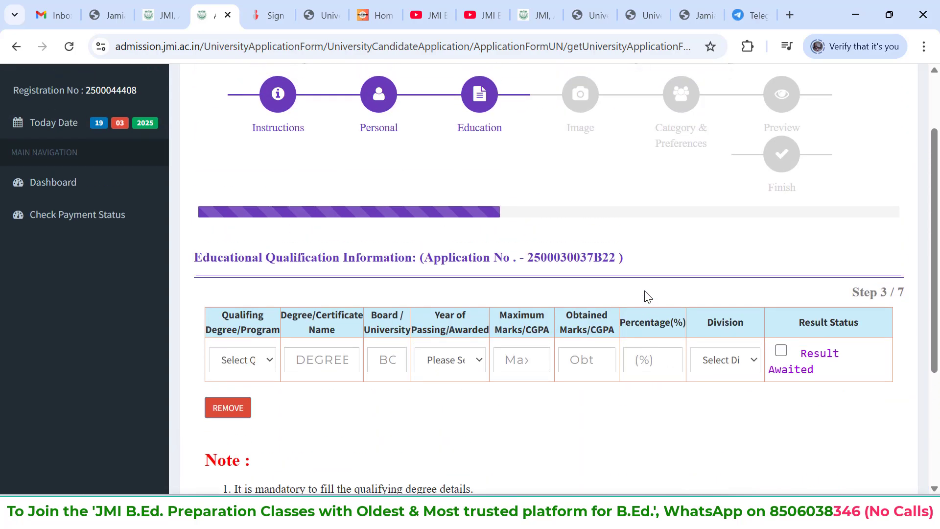
{"action": "scroll", "coordinate": [646, 294], "scroll_direction": "down", "scroll_amount": 3}
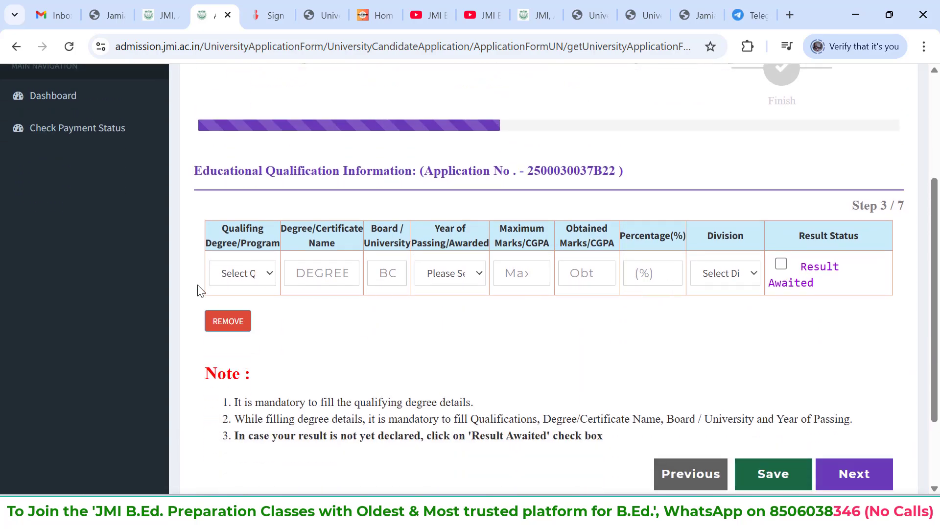
{"action": "left_click", "coordinate": [248, 270]}
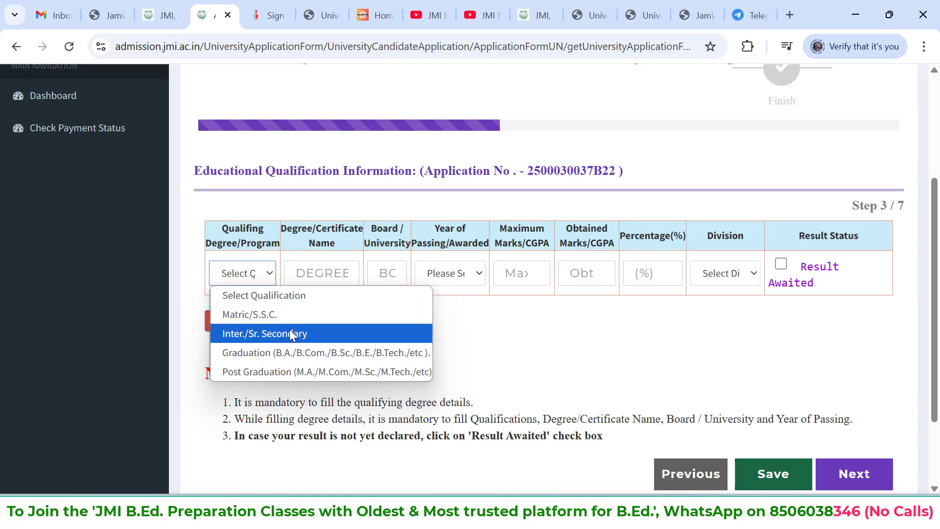
{"action": "left_click", "coordinate": [303, 360]}
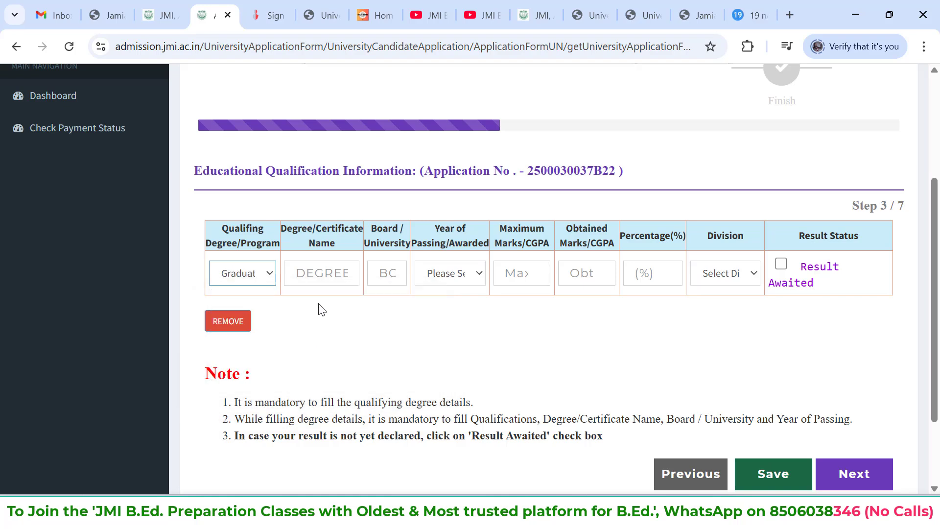
{"action": "left_click", "coordinate": [329, 276]}
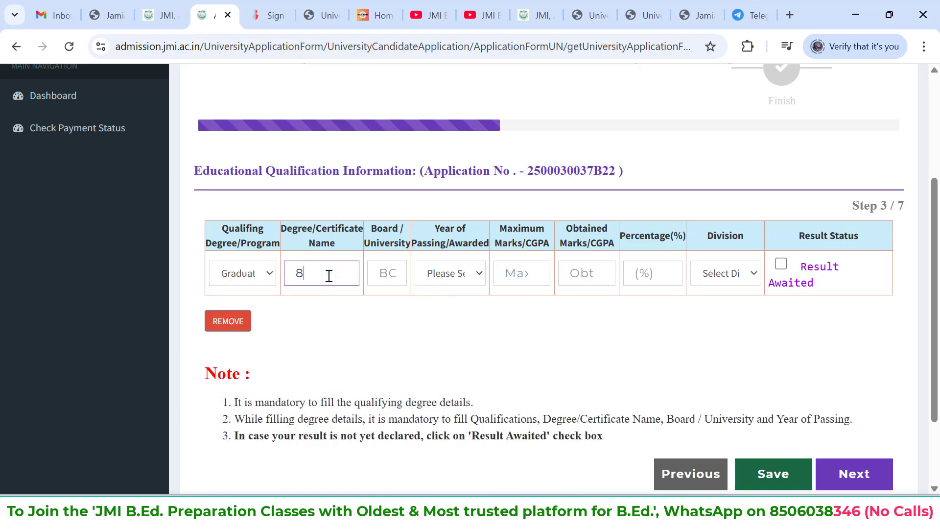
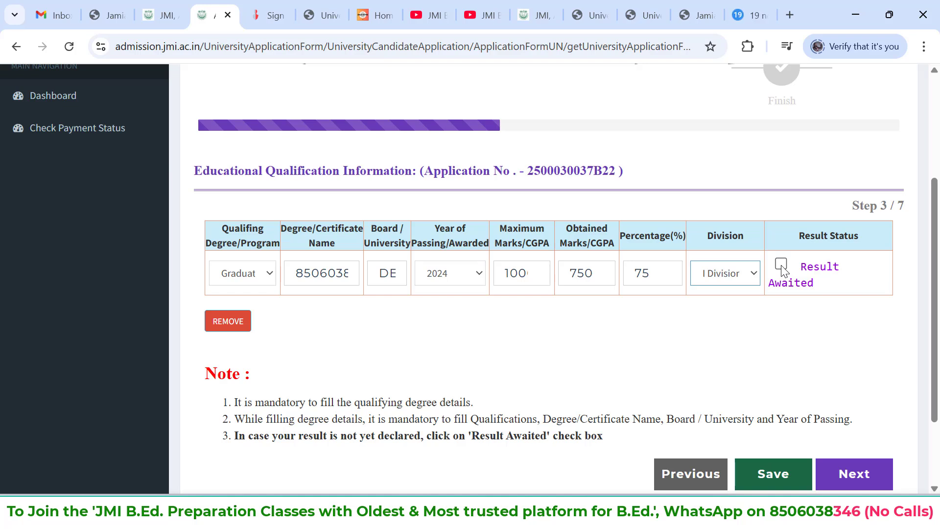
Try the Result Awaited option on the graduation row and switch it off again
{"action": "left_click", "coordinate": [782, 266]}
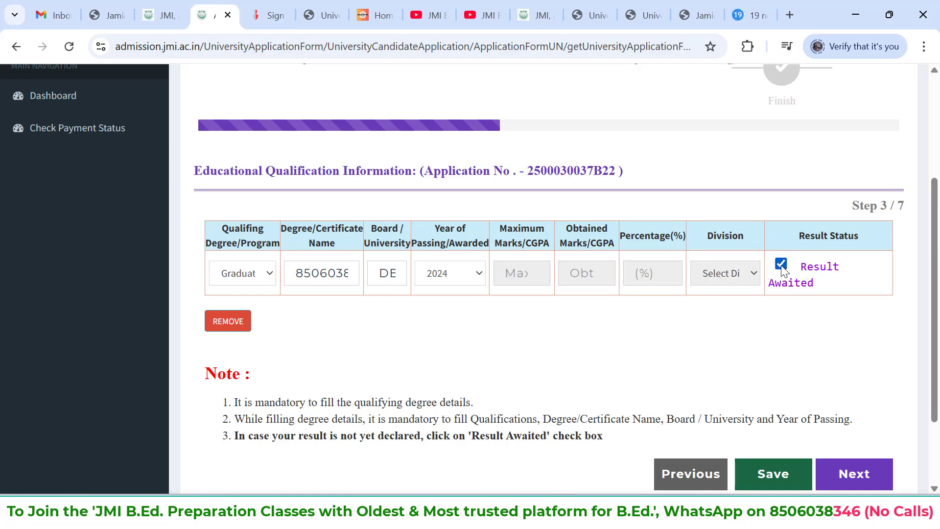
{"action": "left_click", "coordinate": [781, 267]}
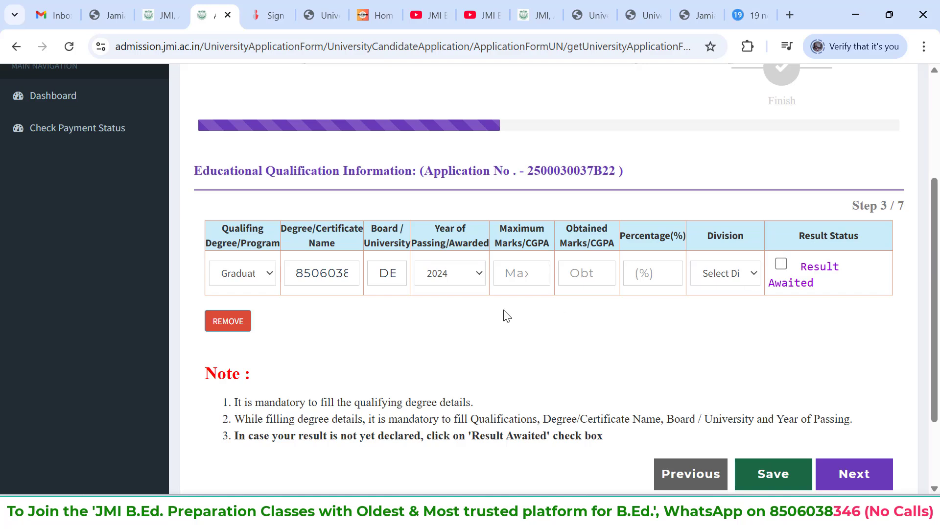
Re-enter the graduation row's maximum marks 1000, obtained marks 750, percentage 75 and I Division
{"action": "left_click", "coordinate": [524, 272]}
{"action": "type", "text": "3000"}
{"action": "left_click", "coordinate": [579, 273]}
{"action": "type", "text": "750"}
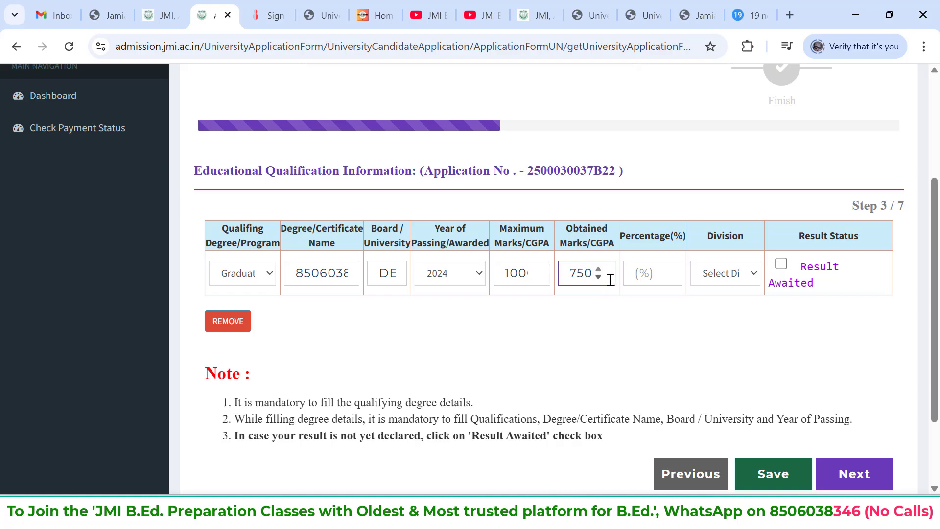
{"action": "left_click", "coordinate": [665, 277]}
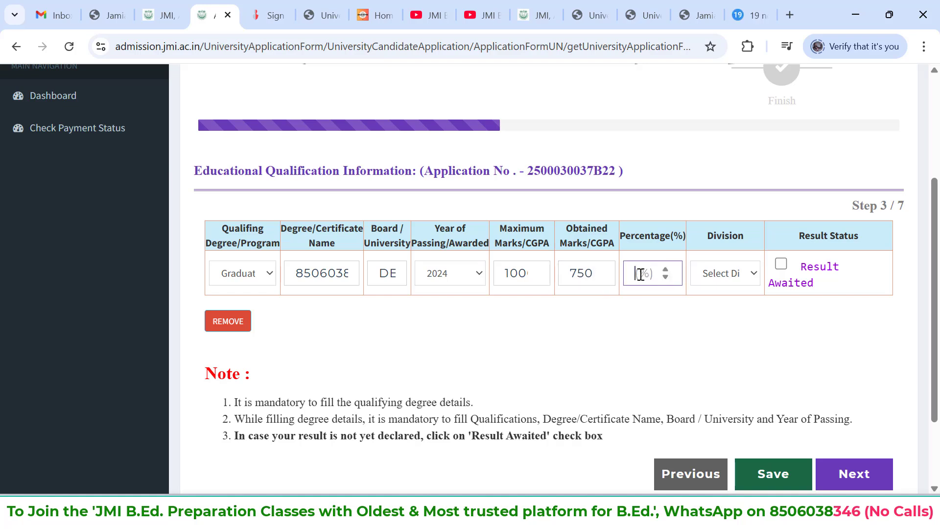
{"action": "type", "text": "75"}
{"action": "left_click", "coordinate": [730, 278]}
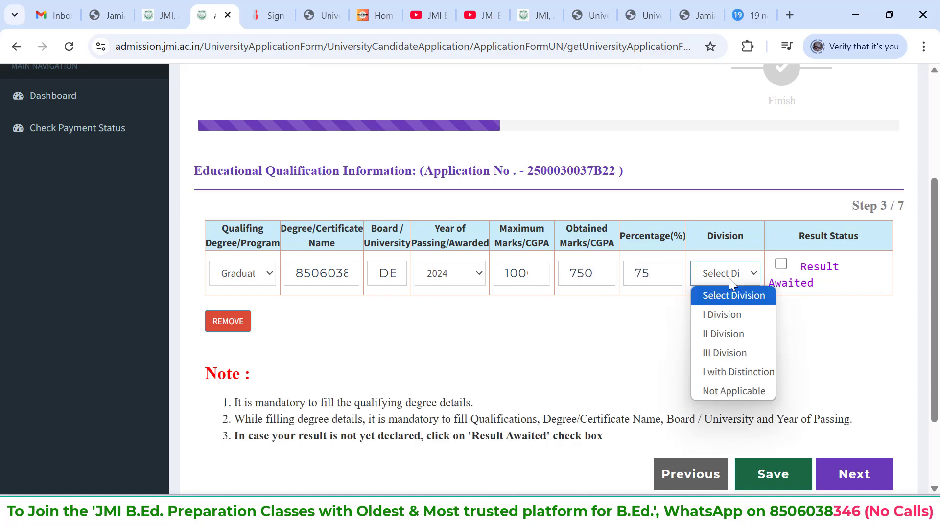
{"action": "left_click", "coordinate": [737, 314]}
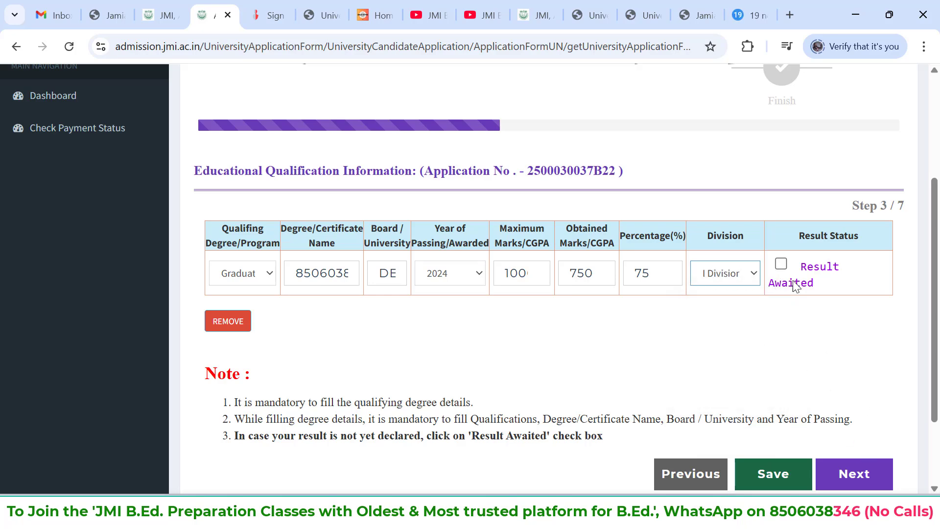
Proceed from the educational qualification step to the image upload step
{"action": "scroll", "coordinate": [793, 294], "scroll_direction": "up", "scroll_amount": 5}
{"action": "scroll", "coordinate": [833, 372], "scroll_direction": "down", "scroll_amount": 7}
{"action": "left_click", "coordinate": [864, 385]}
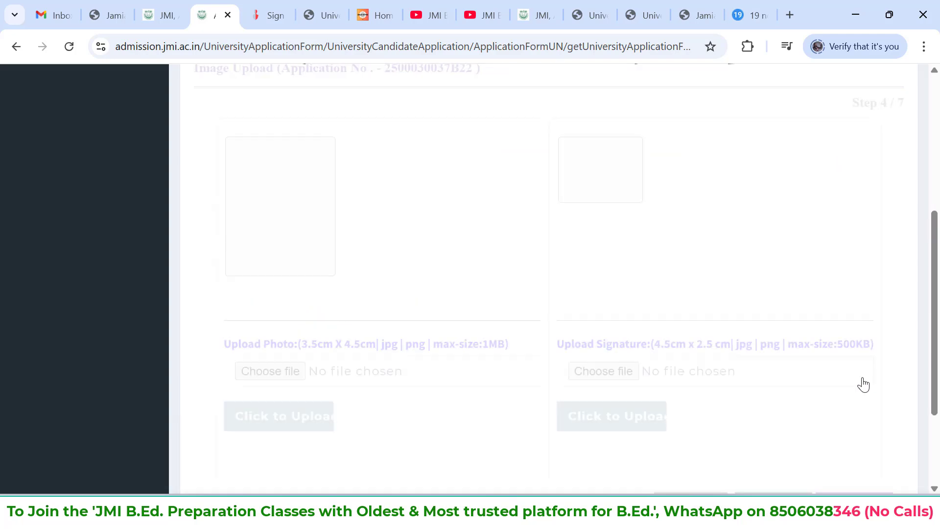
Upload photo 60kb.jpg as the photo and sign 20kb.jpg as the signature, and continue to the category and preferences step
{"action": "scroll", "coordinate": [645, 276], "scroll_direction": "up", "scroll_amount": 2}
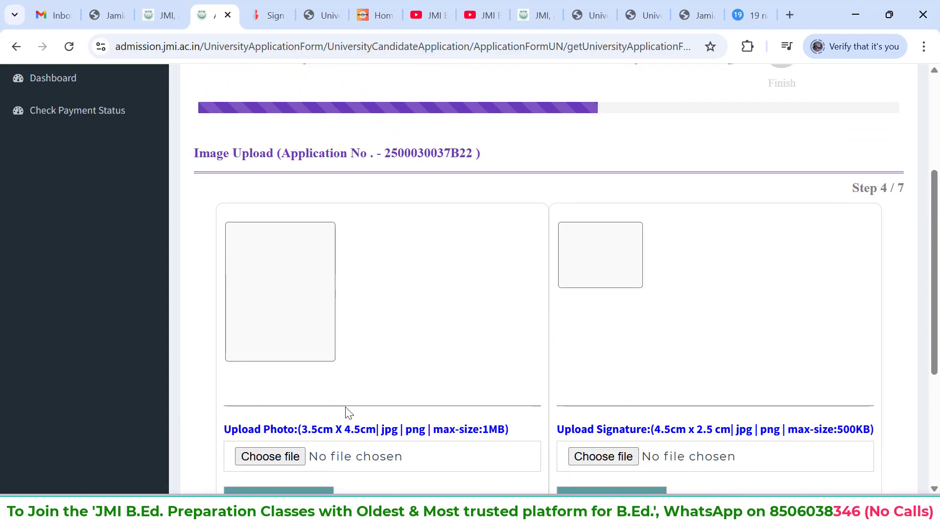
{"action": "scroll", "coordinate": [764, 447], "scroll_direction": "down", "scroll_amount": 1}
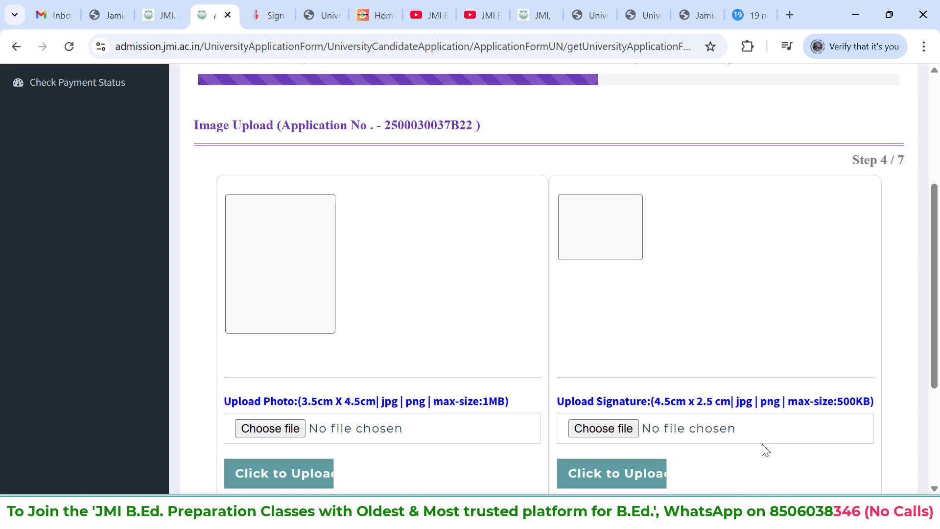
{"action": "scroll", "coordinate": [767, 436], "scroll_direction": "down", "scroll_amount": 1}
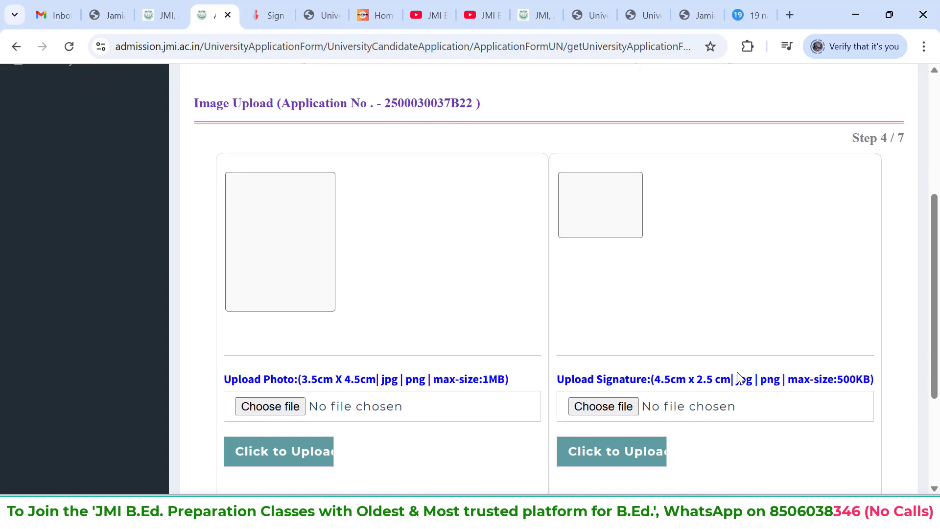
{"action": "scroll", "coordinate": [433, 354], "scroll_direction": "up", "scroll_amount": 3}
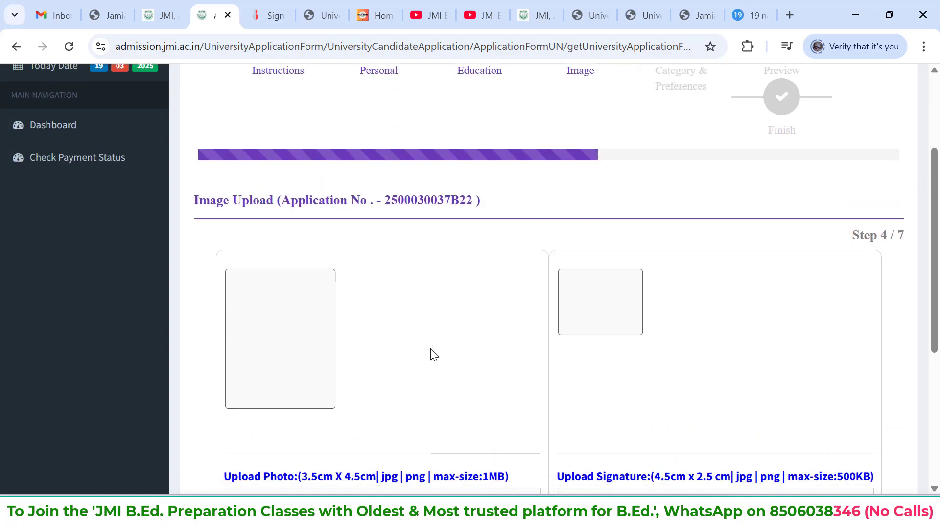
{"action": "scroll", "coordinate": [433, 353], "scroll_direction": "down", "scroll_amount": 3}
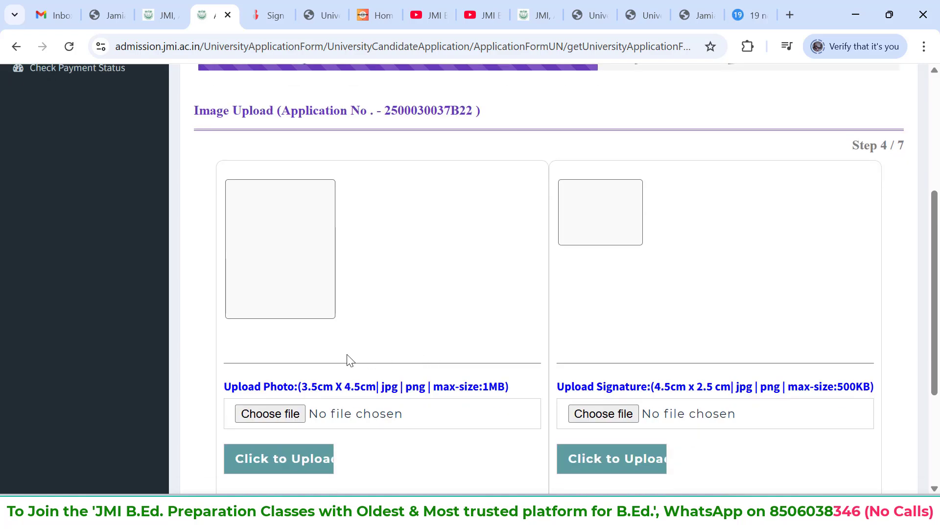
{"action": "left_click", "coordinate": [271, 414]}
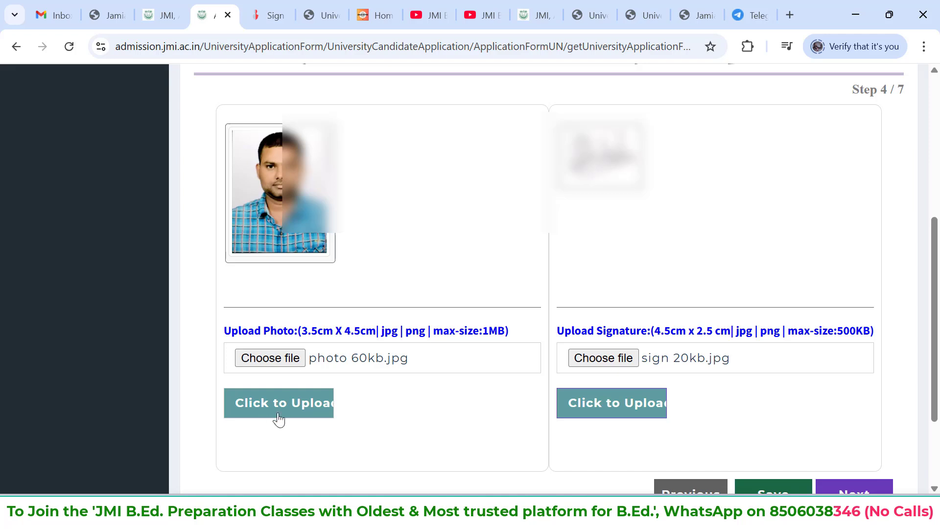
{"action": "scroll", "coordinate": [504, 403], "scroll_direction": "down", "scroll_amount": 1}
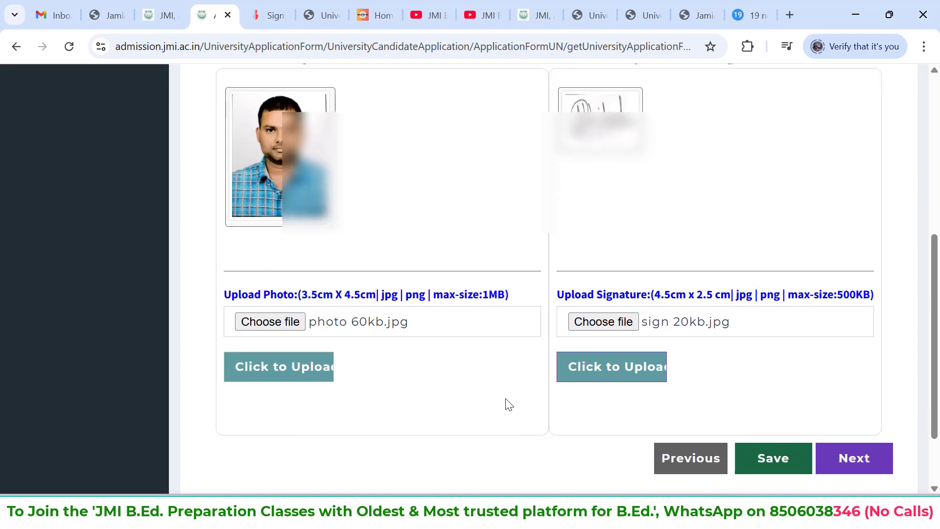
{"action": "left_click", "coordinate": [847, 458]}
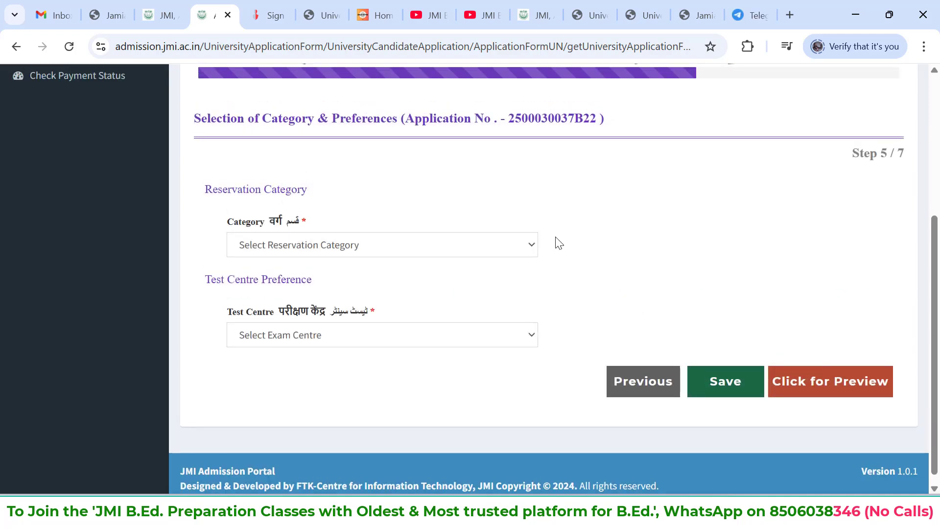
Set the reservation category to General and the test centre to Delhi, and save the category and preference information
{"action": "left_click", "coordinate": [502, 246]}
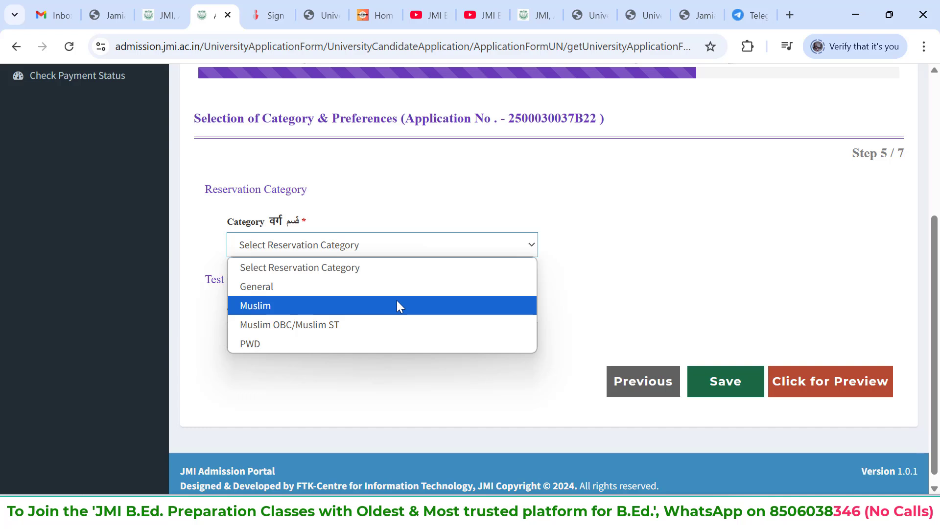
{"action": "left_click", "coordinate": [351, 286]}
{"action": "left_click", "coordinate": [368, 327]}
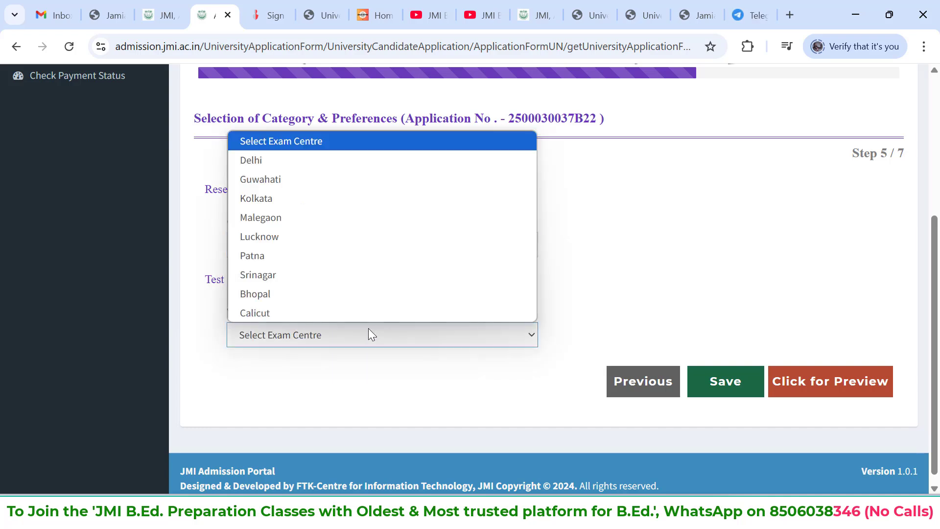
{"action": "left_click", "coordinate": [342, 167]}
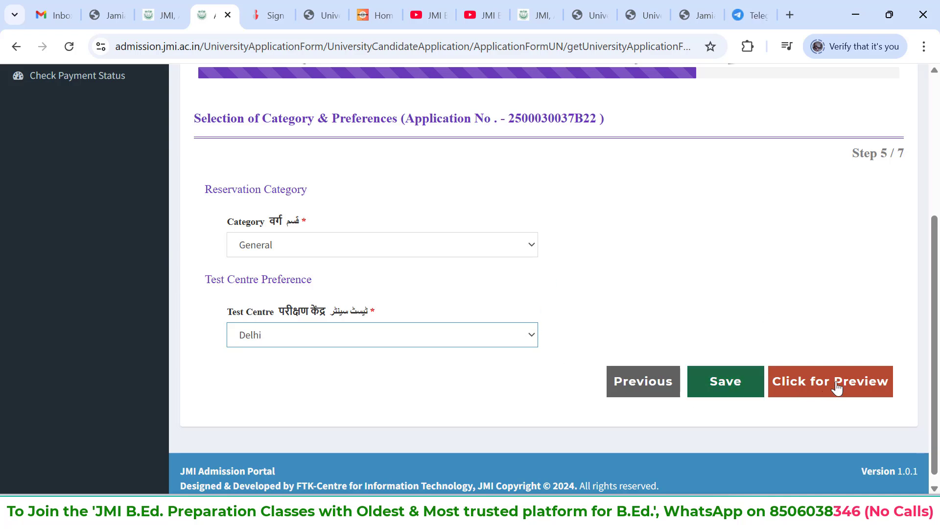
{"action": "left_click", "coordinate": [749, 384]}
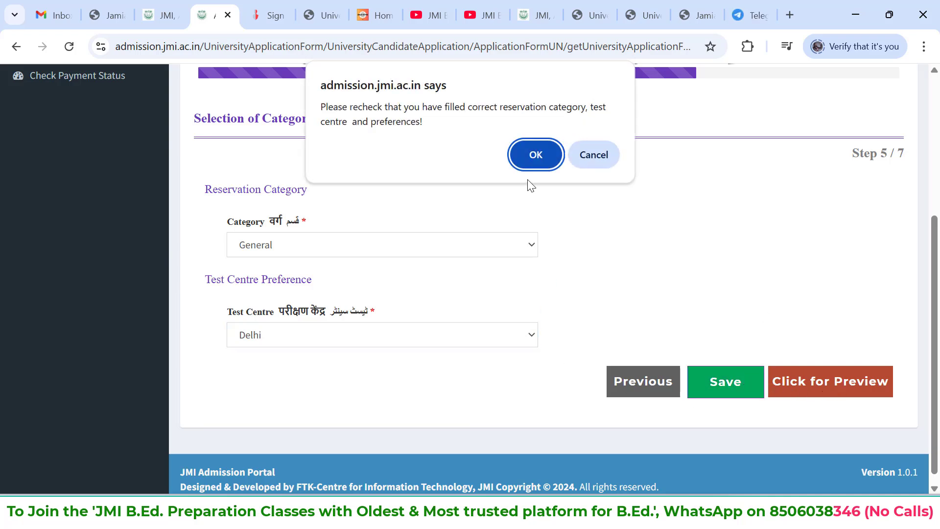
{"action": "left_click", "coordinate": [527, 158]}
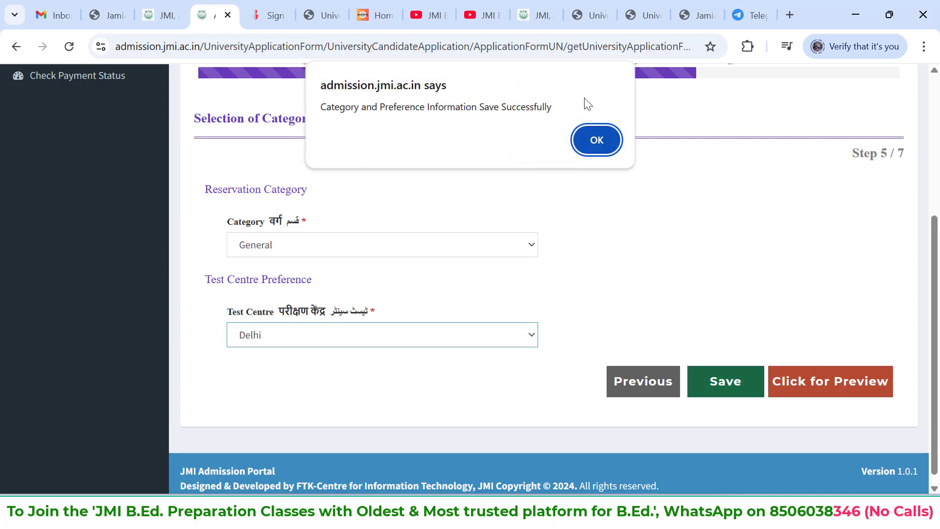
{"action": "left_click", "coordinate": [604, 142]}
Open the application preview and review the personal details, address details and category selection down to the declaration
{"action": "left_click", "coordinate": [833, 383]}
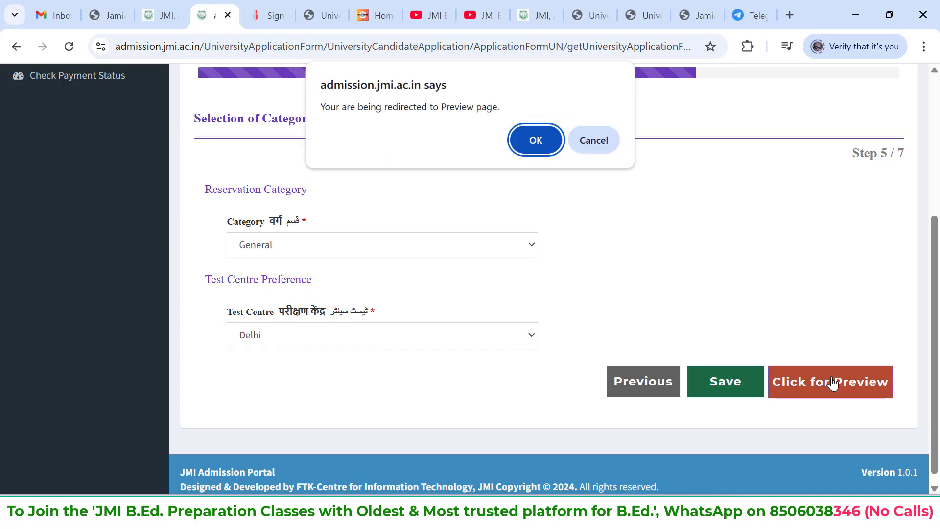
{"action": "left_click", "coordinate": [536, 139]}
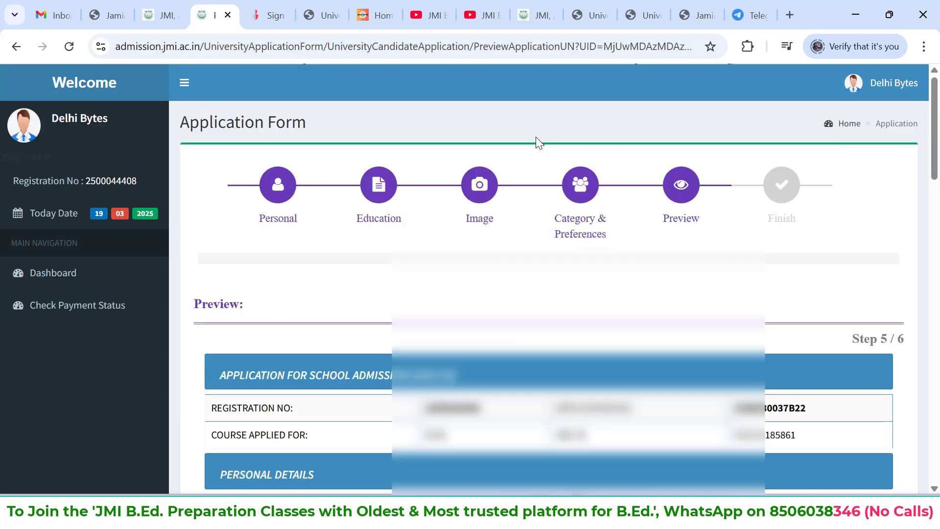
{"action": "scroll", "coordinate": [596, 232], "scroll_direction": "down", "scroll_amount": 1}
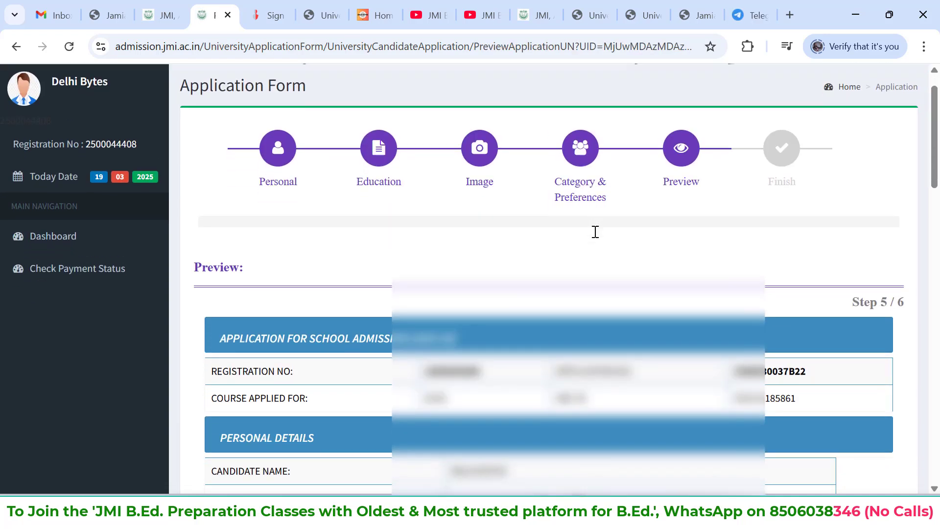
{"action": "scroll", "coordinate": [595, 232], "scroll_direction": "down", "scroll_amount": 6}
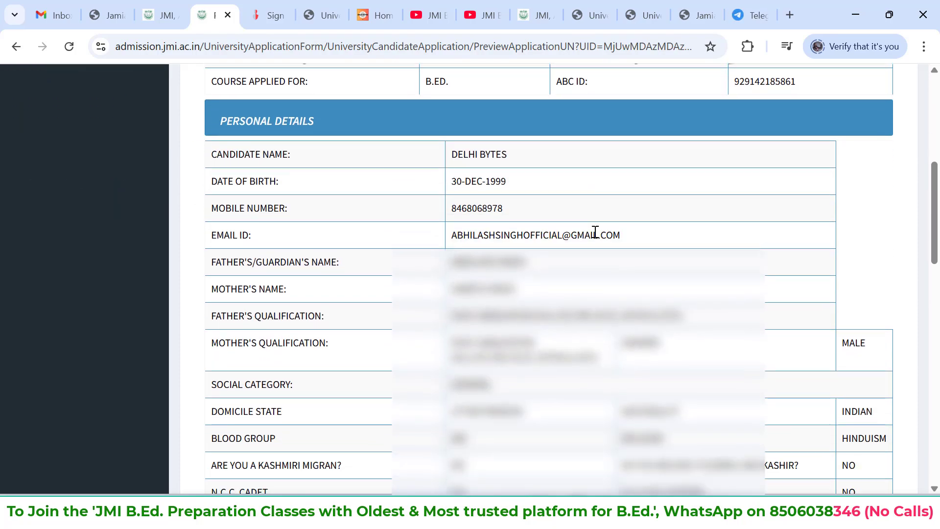
{"action": "scroll", "coordinate": [595, 232], "scroll_direction": "down", "scroll_amount": 11}
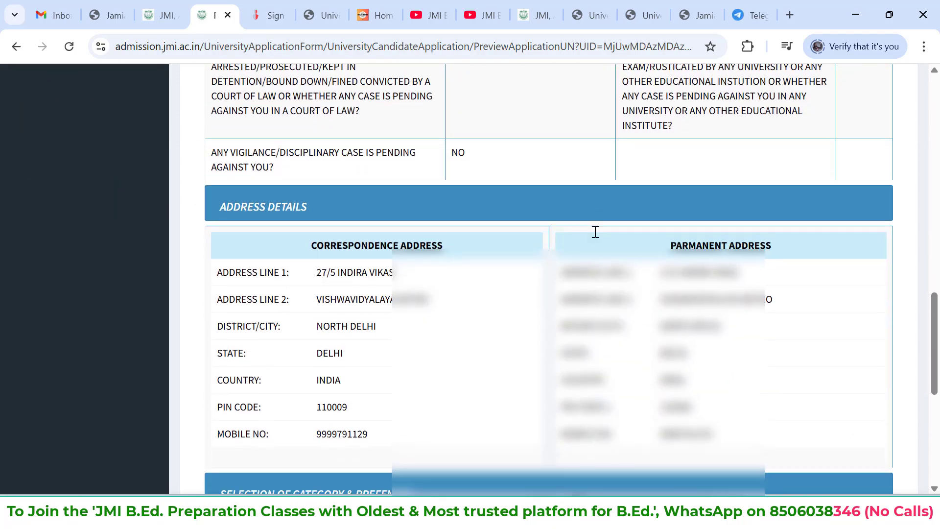
{"action": "scroll", "coordinate": [596, 231], "scroll_direction": "down", "scroll_amount": 6}
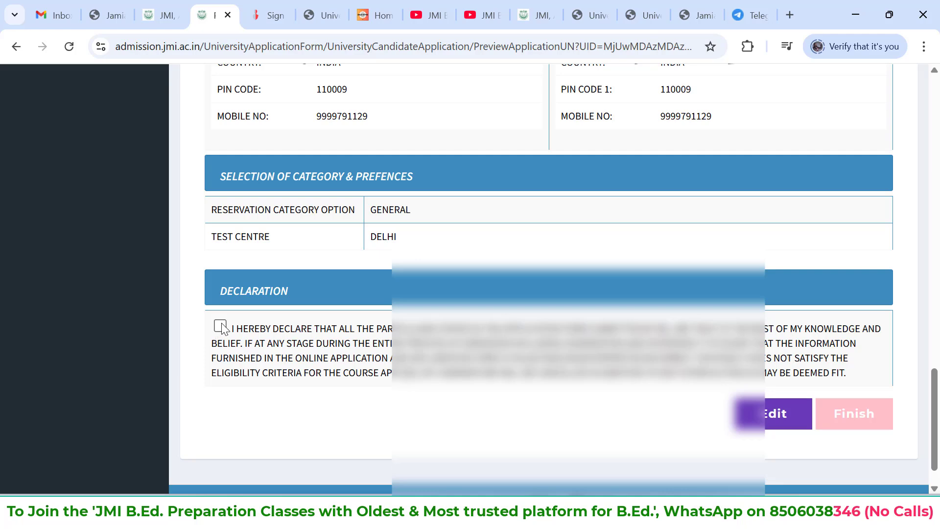
Accept the declaration, finish the application and confirm its final submission
{"action": "left_click", "coordinate": [220, 326]}
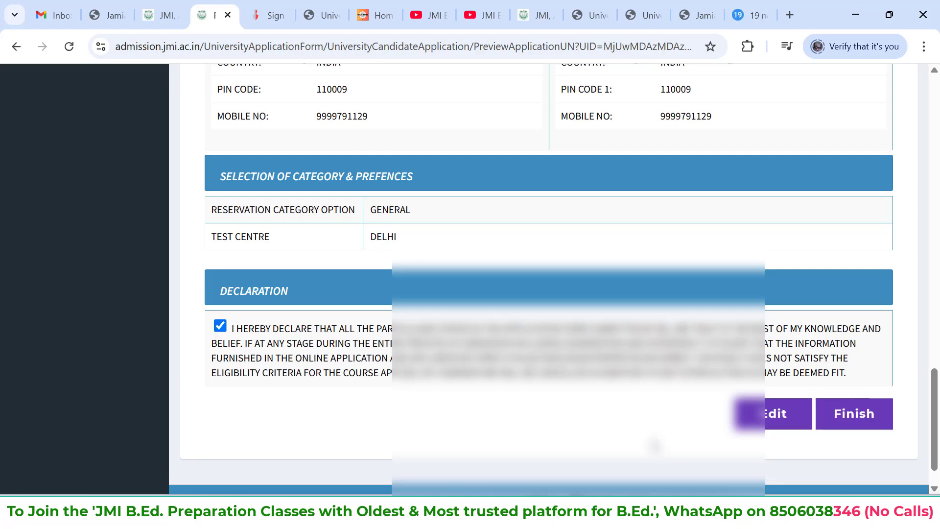
{"action": "left_click", "coordinate": [862, 429]}
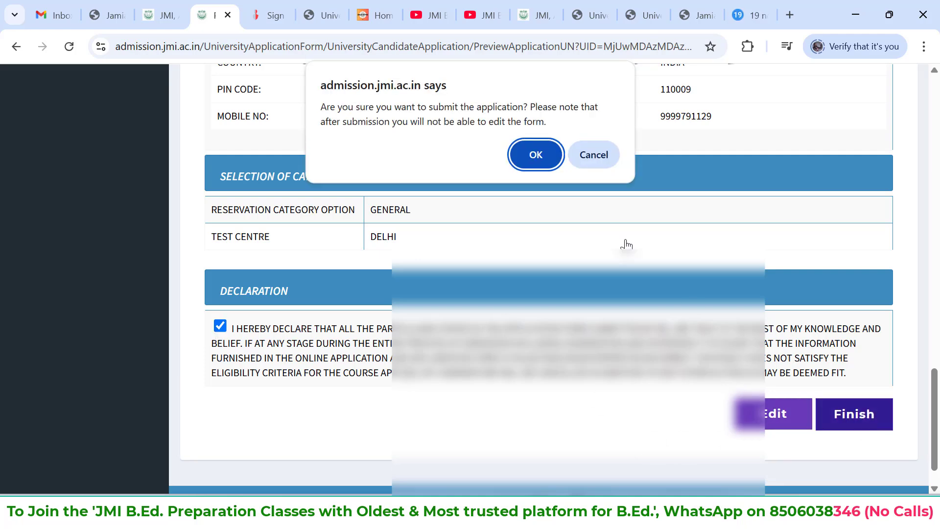
{"action": "left_click", "coordinate": [537, 154]}
{"action": "left_click", "coordinate": [220, 284]}
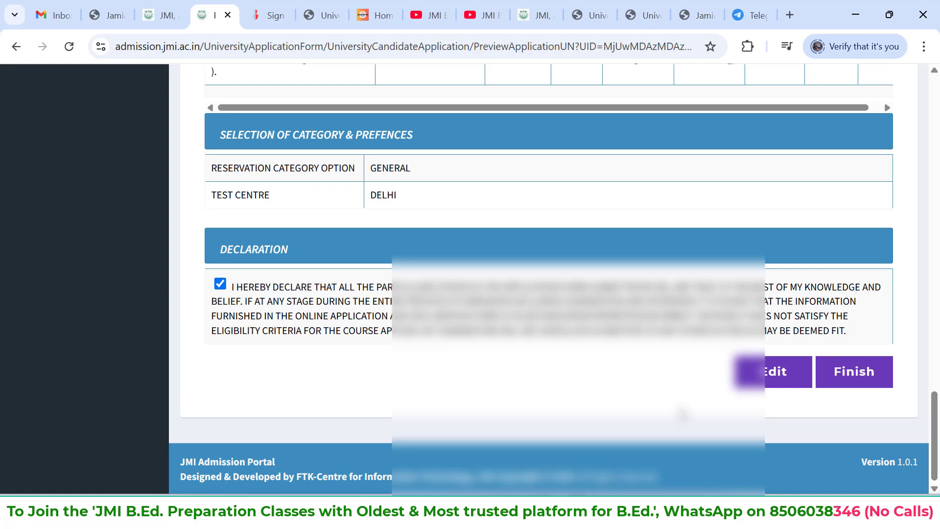
{"action": "left_click", "coordinate": [849, 372]}
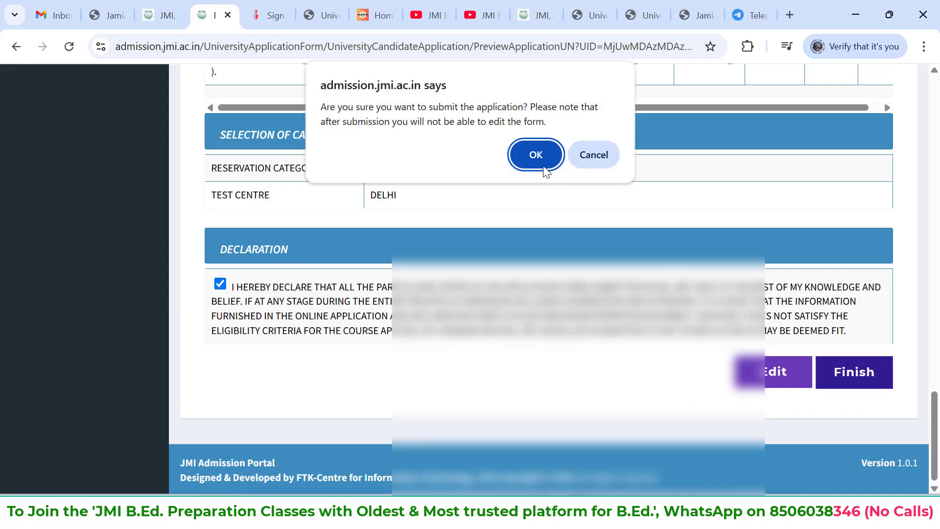
{"action": "left_click", "coordinate": [544, 166]}
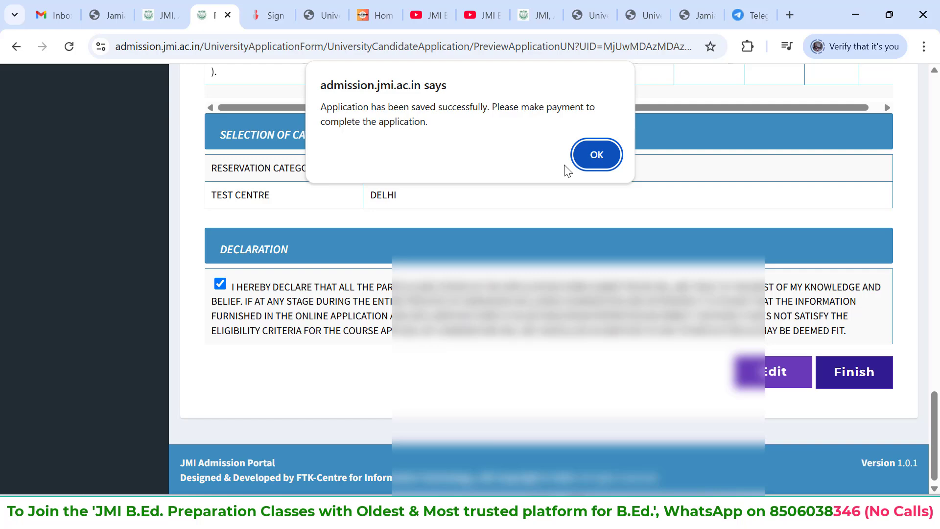
{"action": "left_click", "coordinate": [584, 149]}
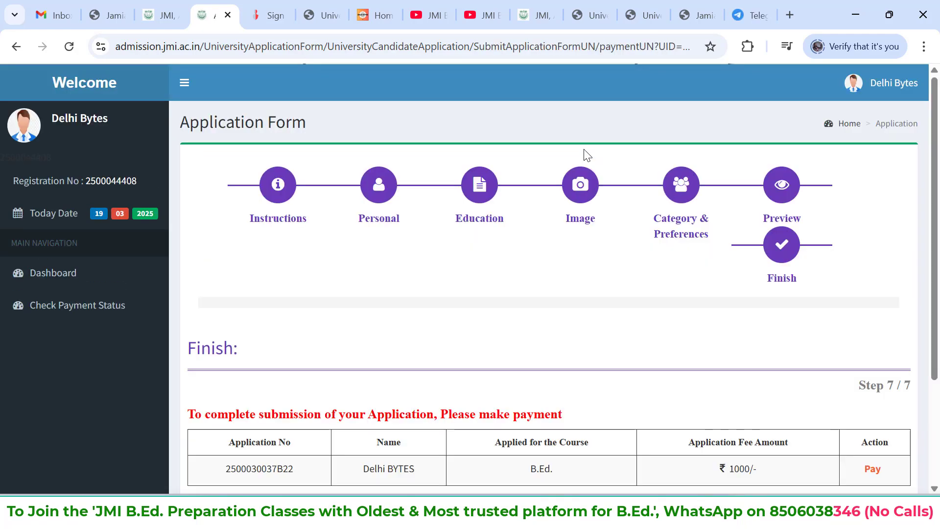
Open the fee payment page for the submitted B.Ed. application
{"action": "scroll", "coordinate": [584, 149], "scroll_direction": "down", "scroll_amount": 3}
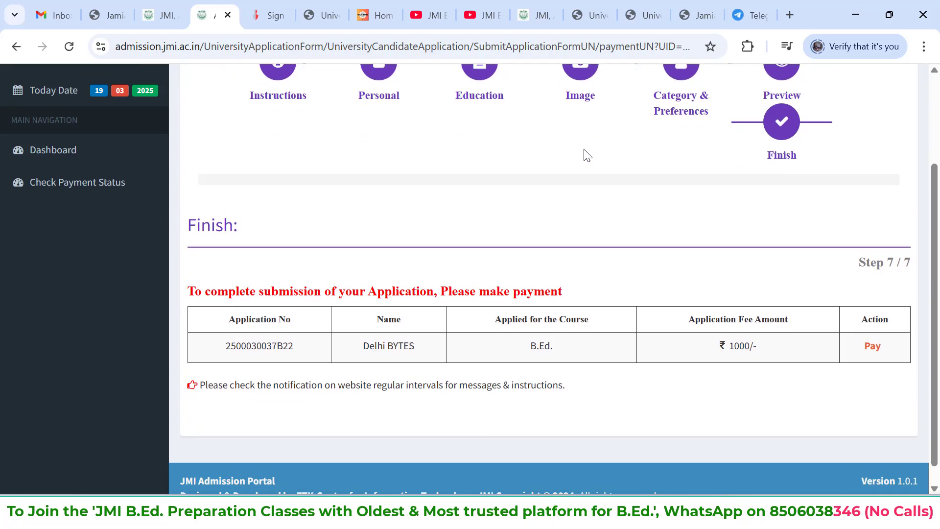
{"action": "scroll", "coordinate": [889, 359], "scroll_direction": "down", "scroll_amount": 1}
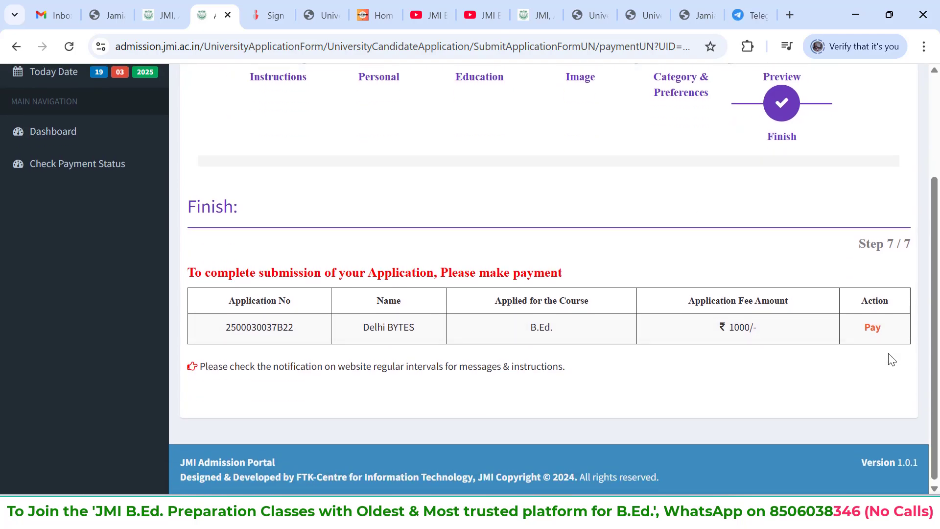
{"action": "scroll", "coordinate": [892, 359], "scroll_direction": "up", "scroll_amount": 3}
{"action": "scroll", "coordinate": [892, 359], "scroll_direction": "down", "scroll_amount": 3}
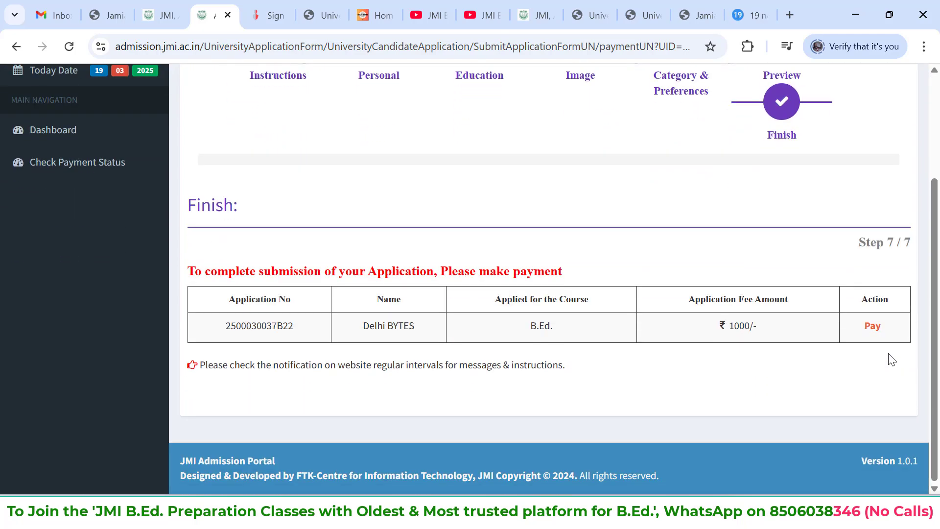
{"action": "left_click", "coordinate": [874, 326]}
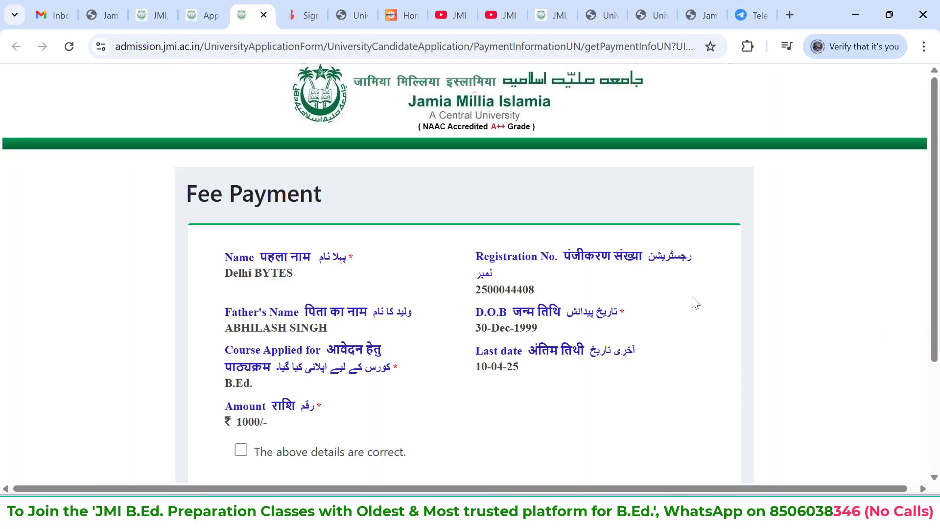
Confirm that the fee payment details are correct and proceed to the bank's payment mode page
{"action": "scroll", "coordinate": [696, 302], "scroll_direction": "down", "scroll_amount": 1}
{"action": "scroll", "coordinate": [696, 302], "scroll_direction": "down", "scroll_amount": 3}
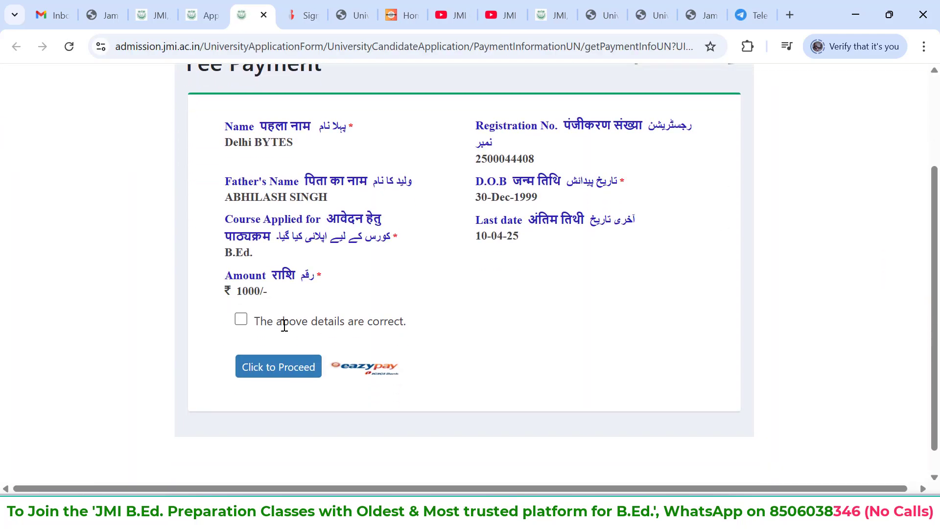
{"action": "left_click", "coordinate": [241, 320]}
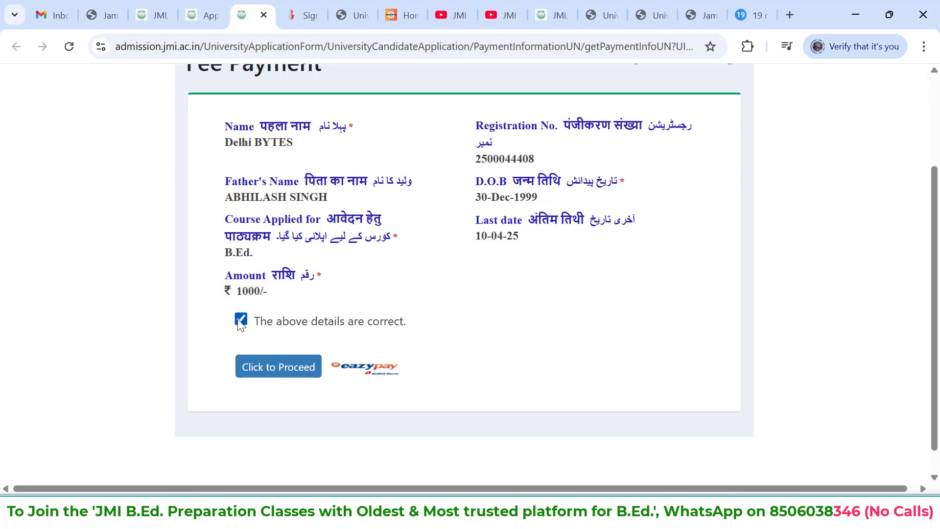
{"action": "left_click", "coordinate": [277, 369]}
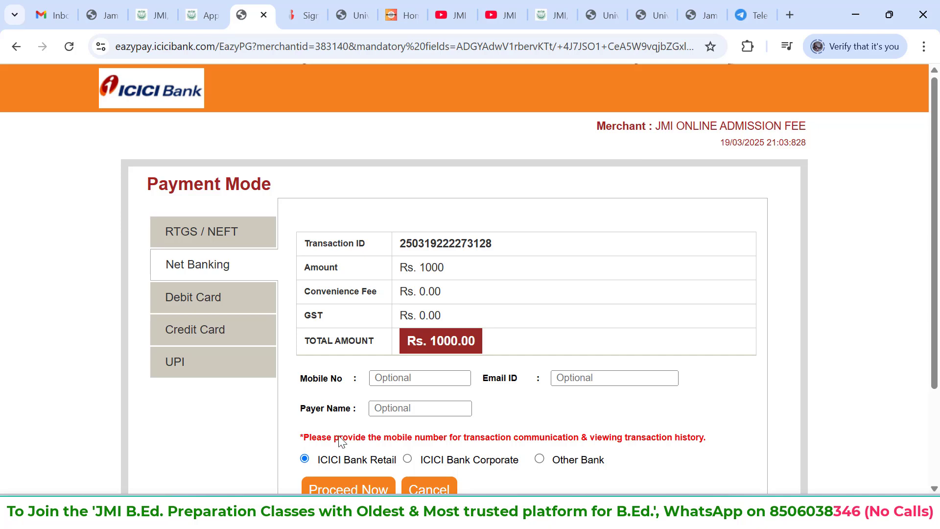
{"action": "scroll", "coordinate": [340, 436], "scroll_direction": "down", "scroll_amount": 1}
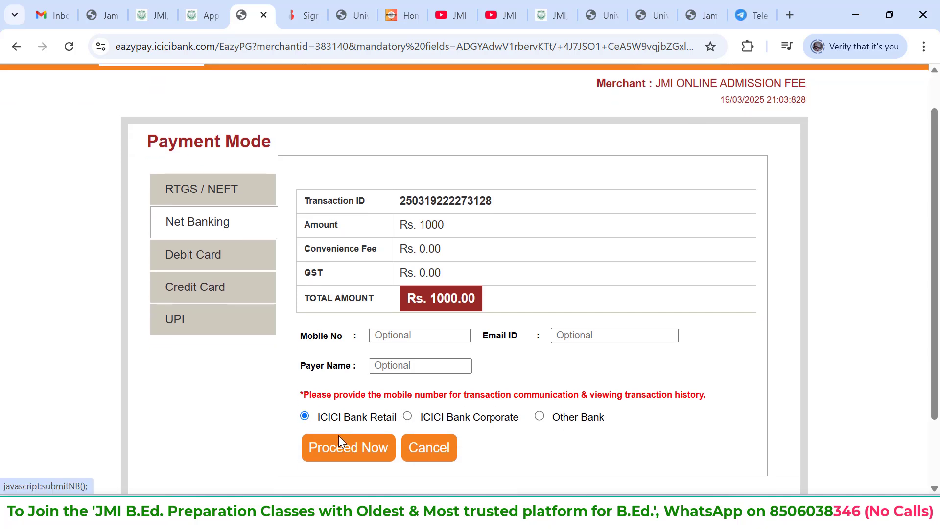